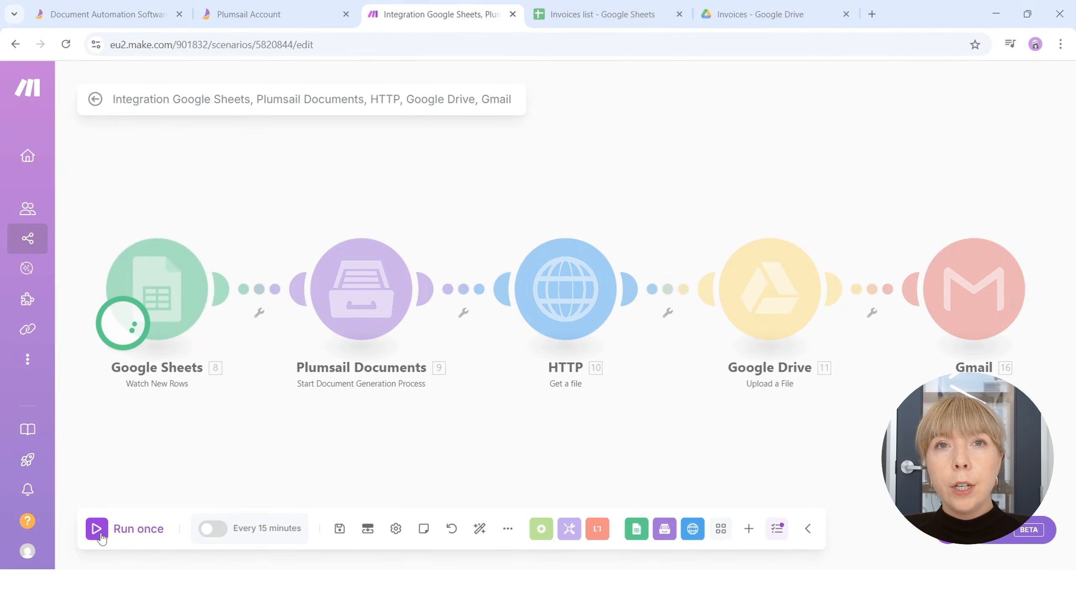
# - Run the integration scenario connecting Google Sheets, Plumsail Documents, HTTP, Google Drive and Gmail once
pyautogui.click(99, 533)
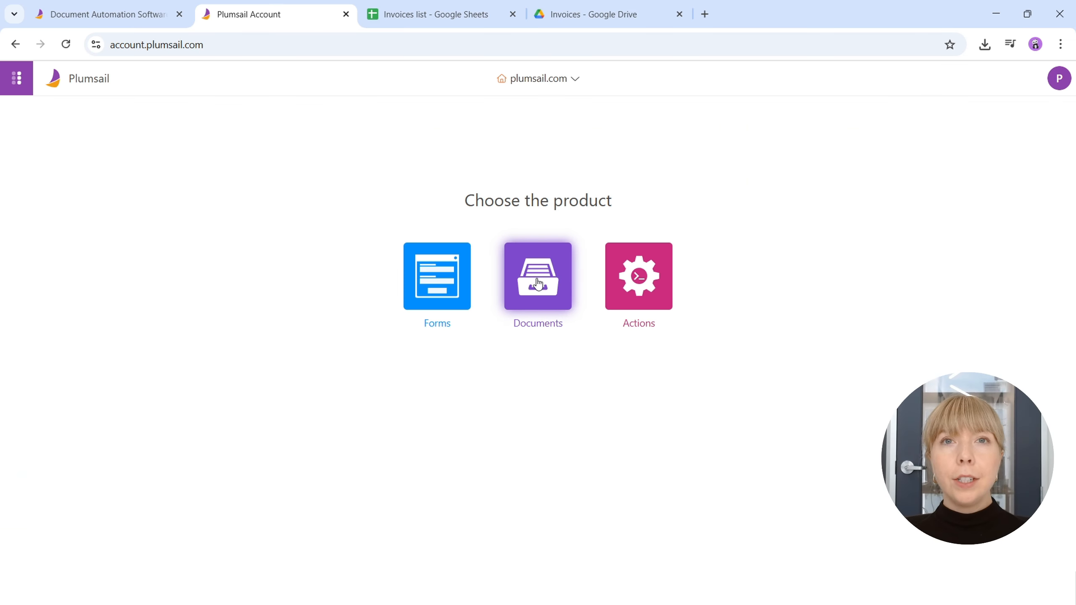
# - In the Plumsail account, open the Documents product and start a new process from a template
pyautogui.click(538, 285)
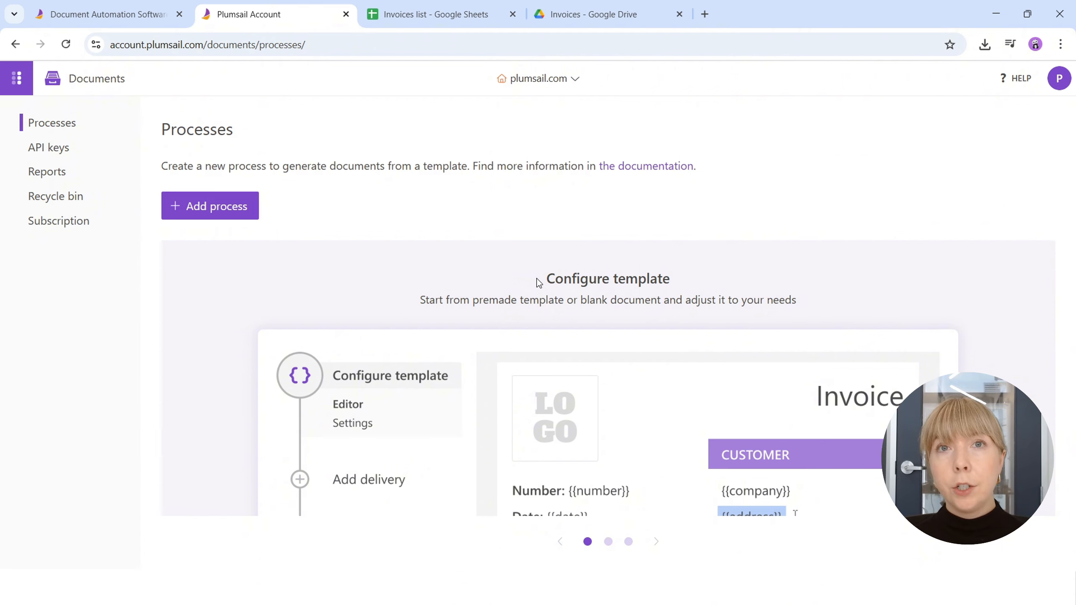
pyautogui.click(232, 213)
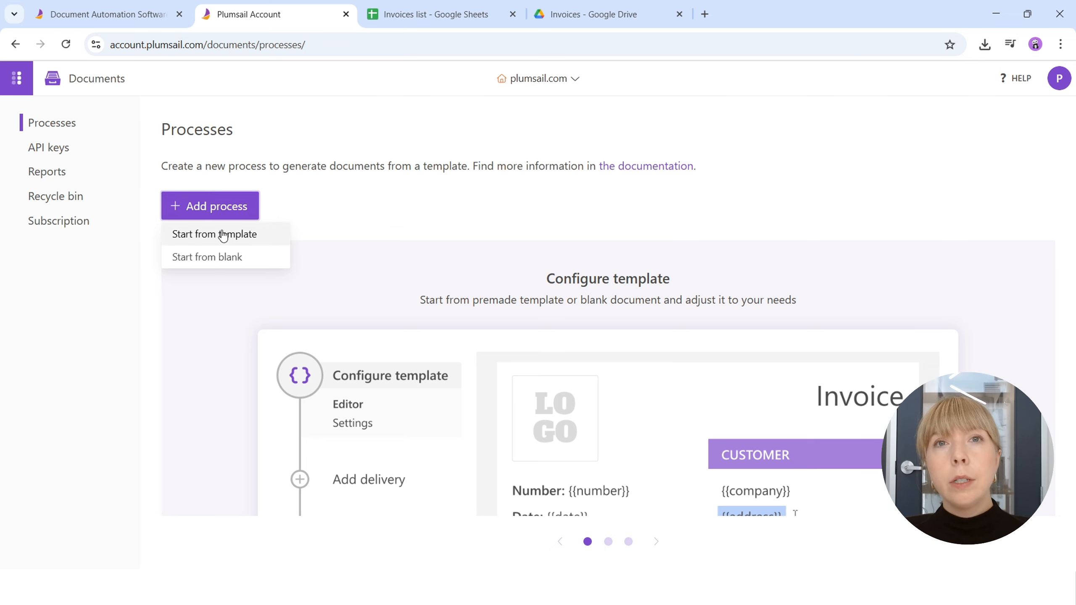
pyautogui.click(223, 235)
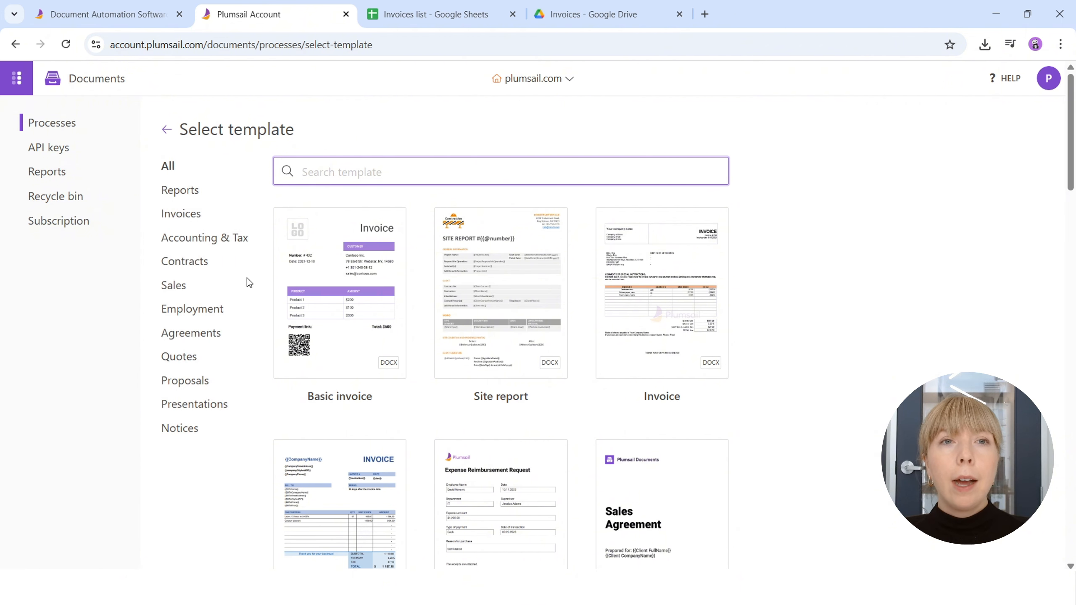
# - Choose the Plumsail sales invoice template from the Invoices category
pyautogui.click(192, 217)
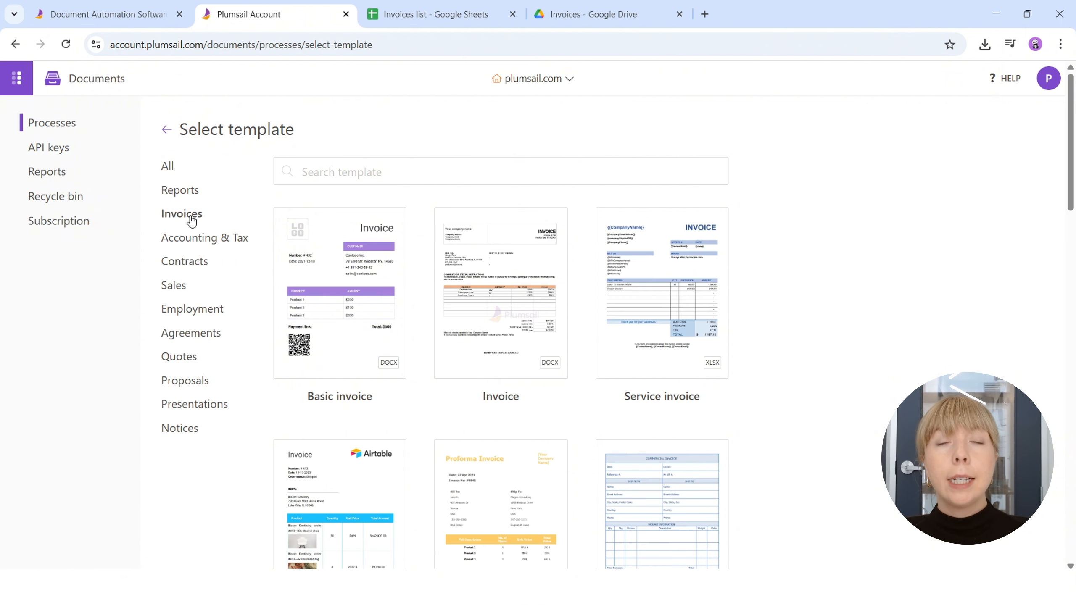
pyautogui.scroll(-7, 504, 242)
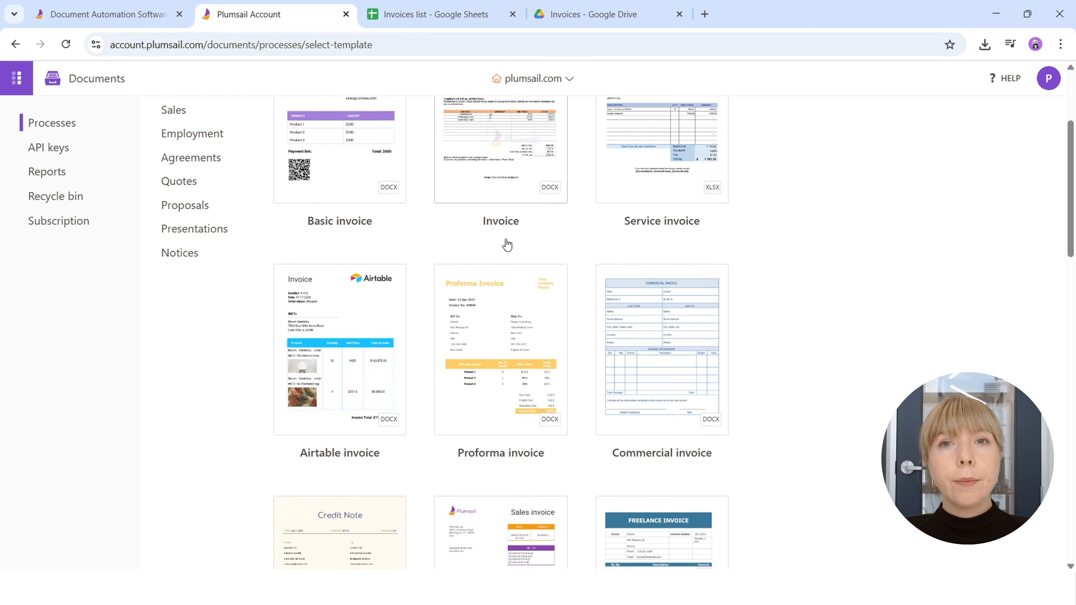
pyautogui.scroll(-2, 507, 245)
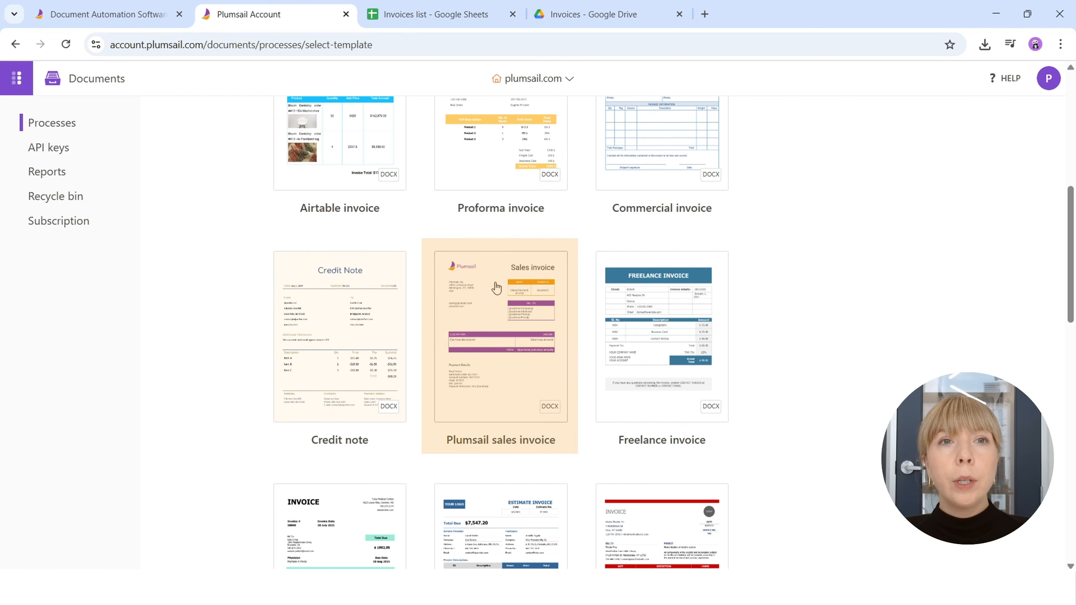
pyautogui.click(496, 288)
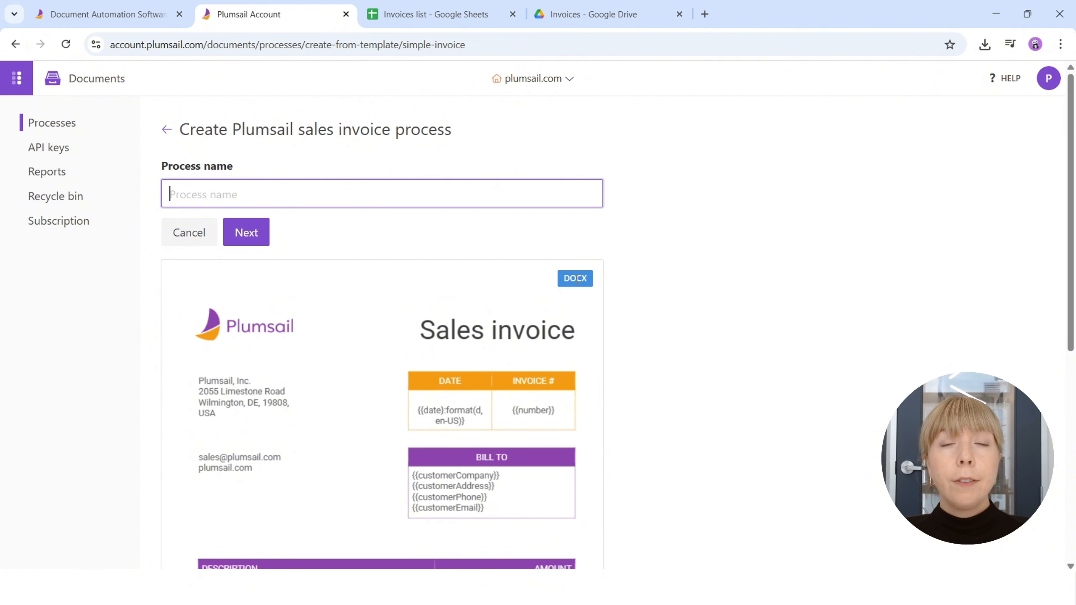
# - Look over the sales invoice template preview, name the process Invoice and create it
pyautogui.scroll(-8, 579, 280)
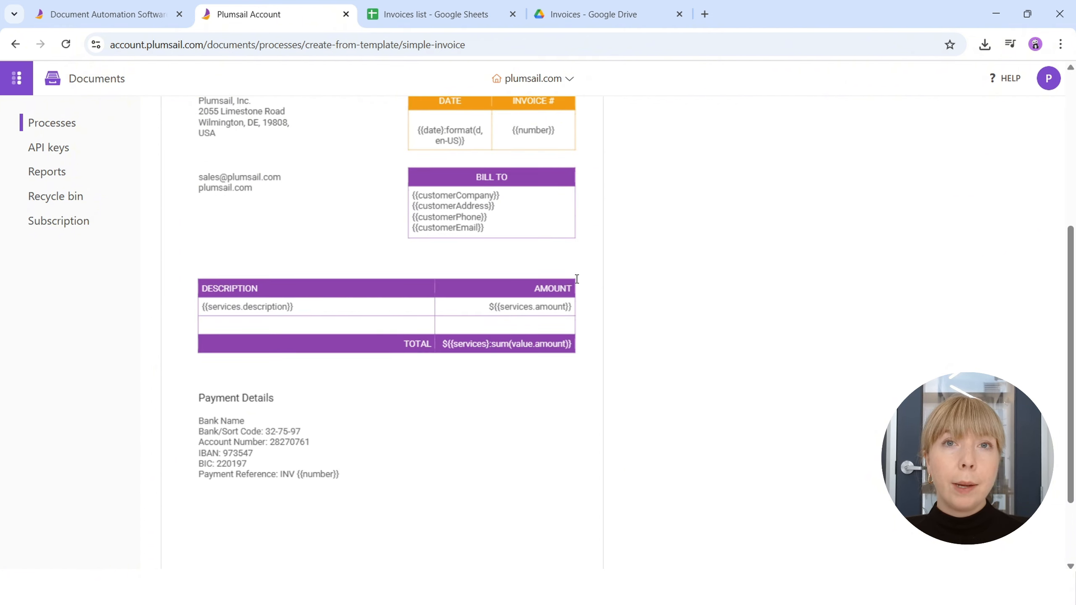
pyautogui.scroll(8, 578, 279)
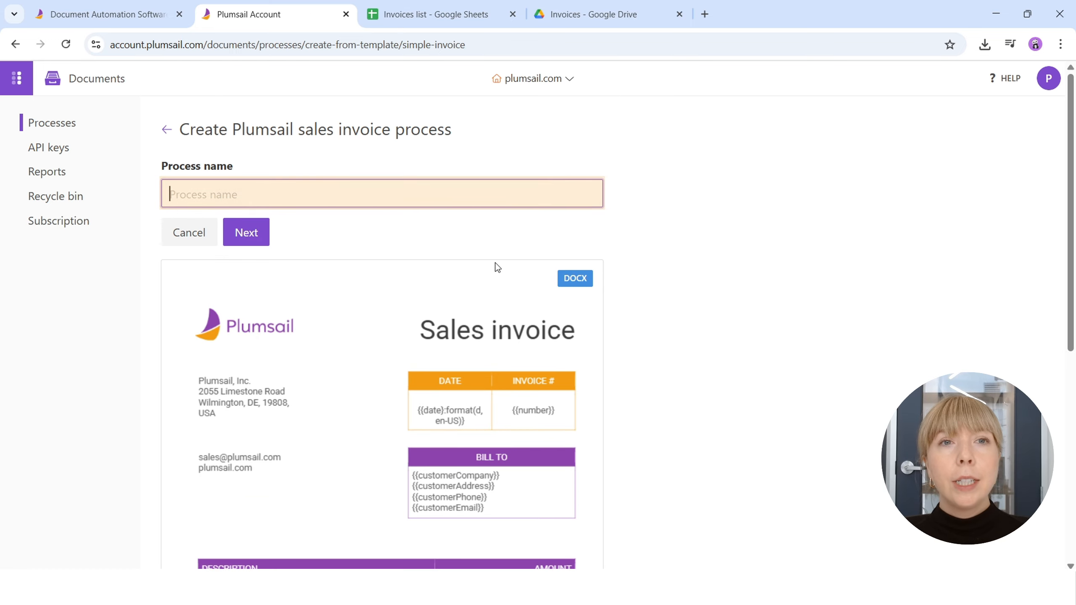
pyautogui.write('Invoice')
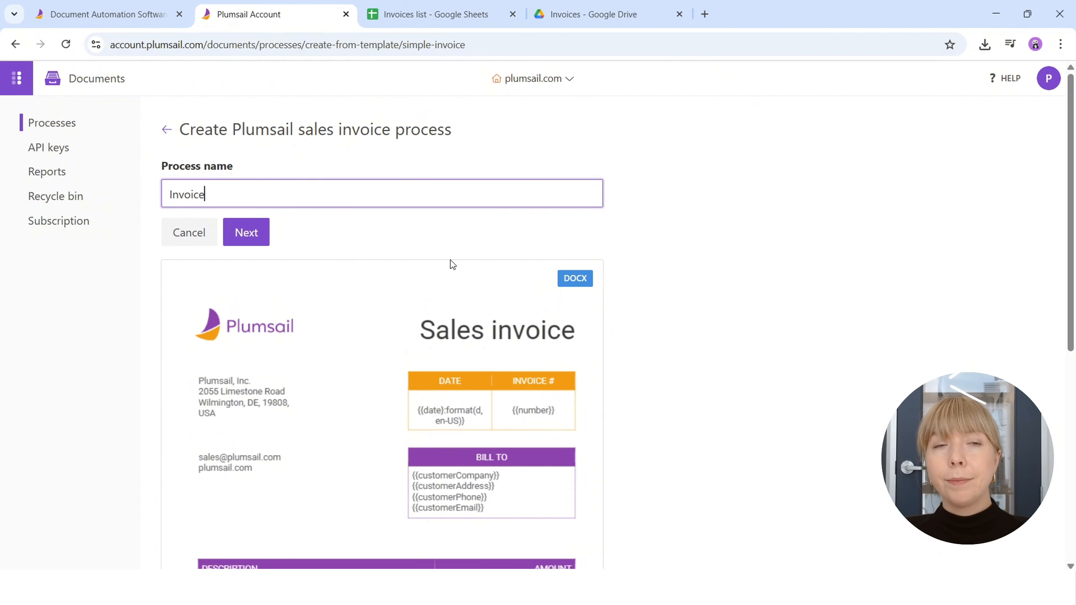
pyautogui.click(244, 224)
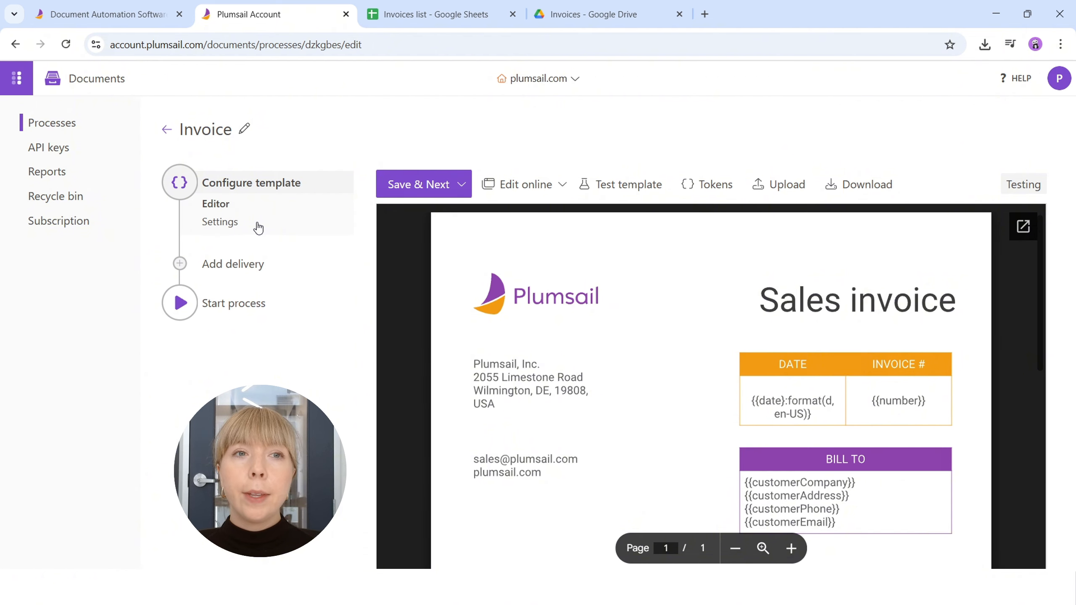
# - Open the sales invoice template for online editing
pyautogui.moveTo(433, 260)
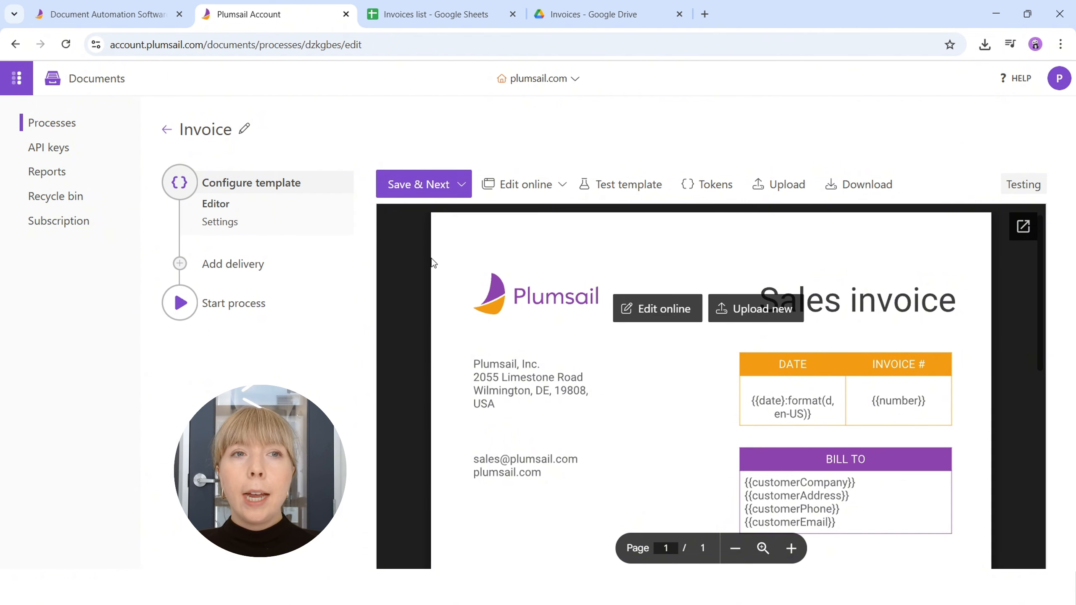
pyautogui.click(561, 185)
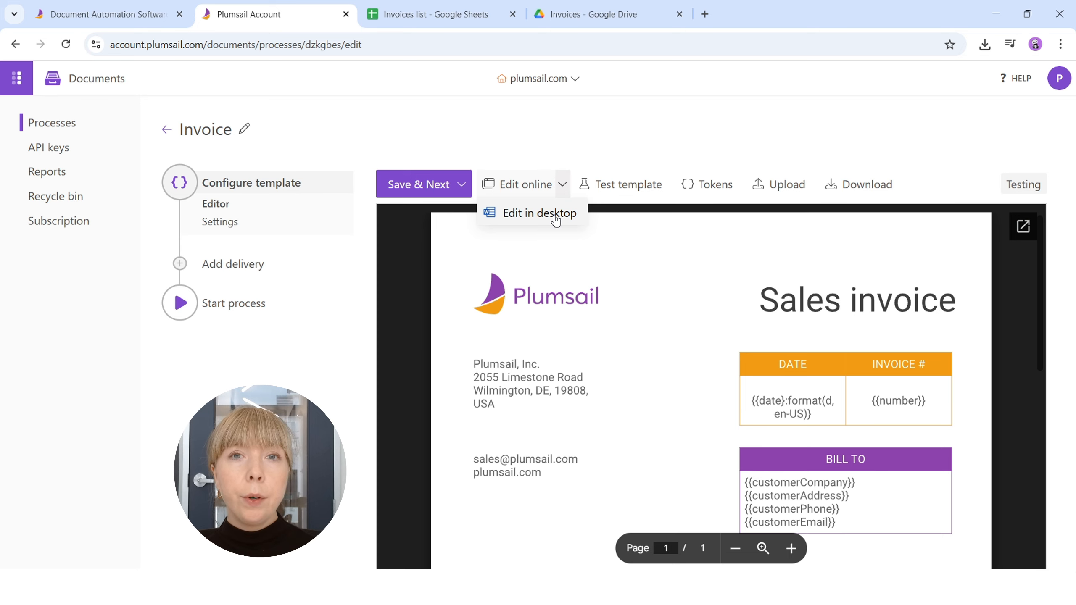
pyautogui.click(528, 185)
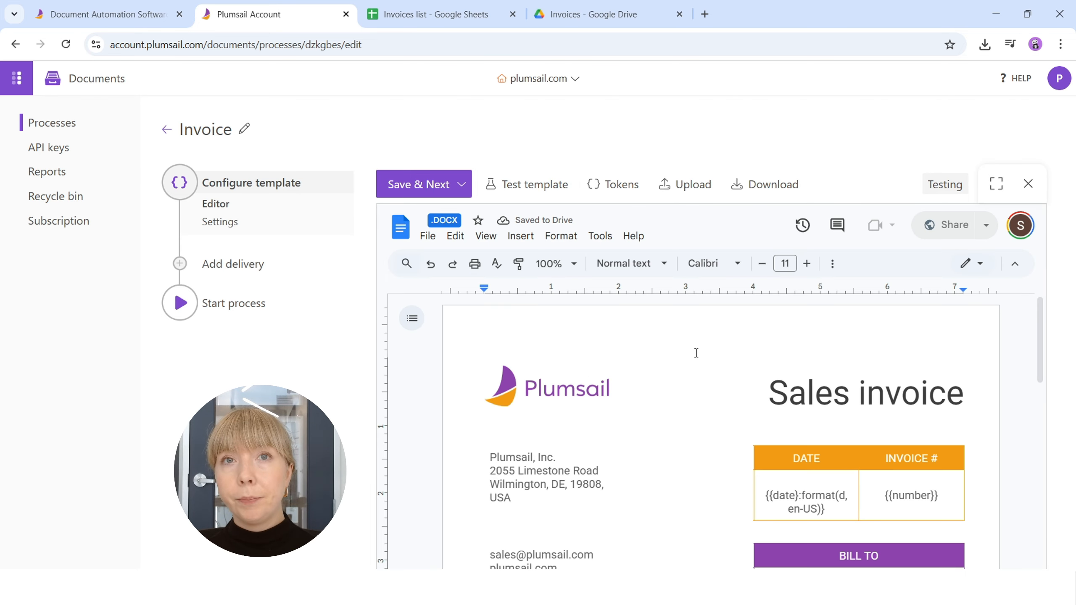
# - Change the bank name line under Payment Details to "Bank of Future", keeping the sort code on its own line
pyautogui.scroll(-5, 695, 353)
pyautogui.scroll(-3, 548, 351)
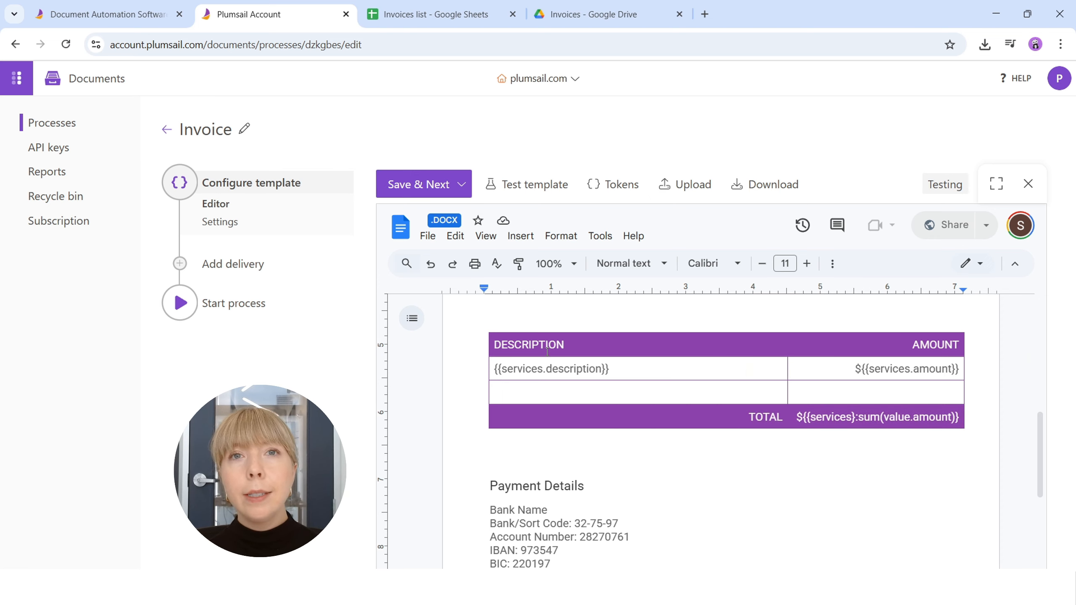
pyautogui.scroll(-3, 548, 352)
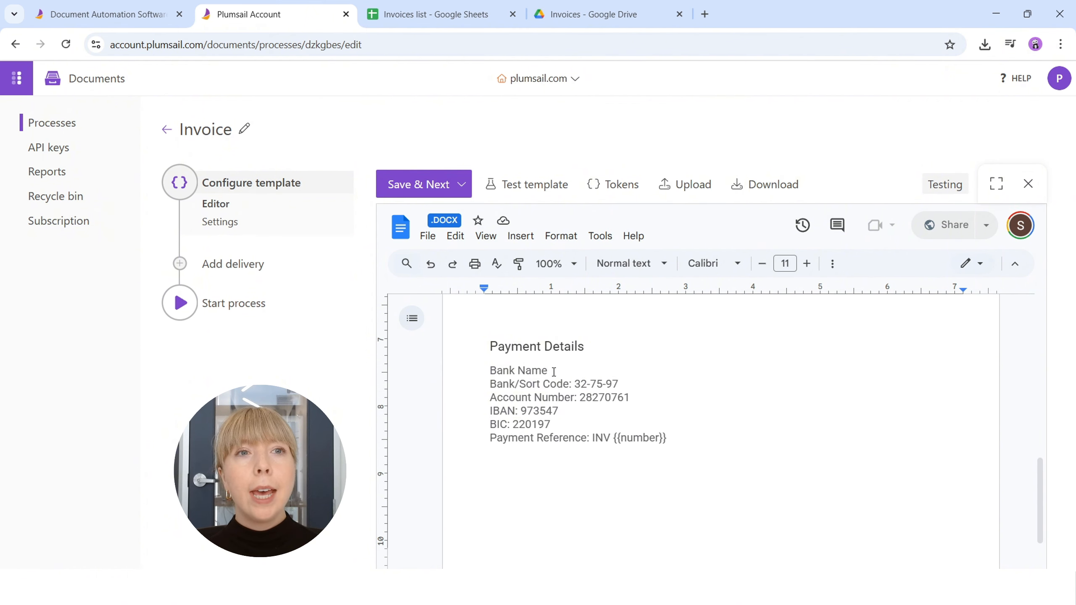
pyautogui.doubleClick(554, 372)
pyautogui.press('BackSpace')
pyautogui.press('BackSpace')
pyautogui.press('BackSpace')
pyautogui.press('BackSpace')
pyautogui.press('BackSpace')
pyautogui.write('of Fut')
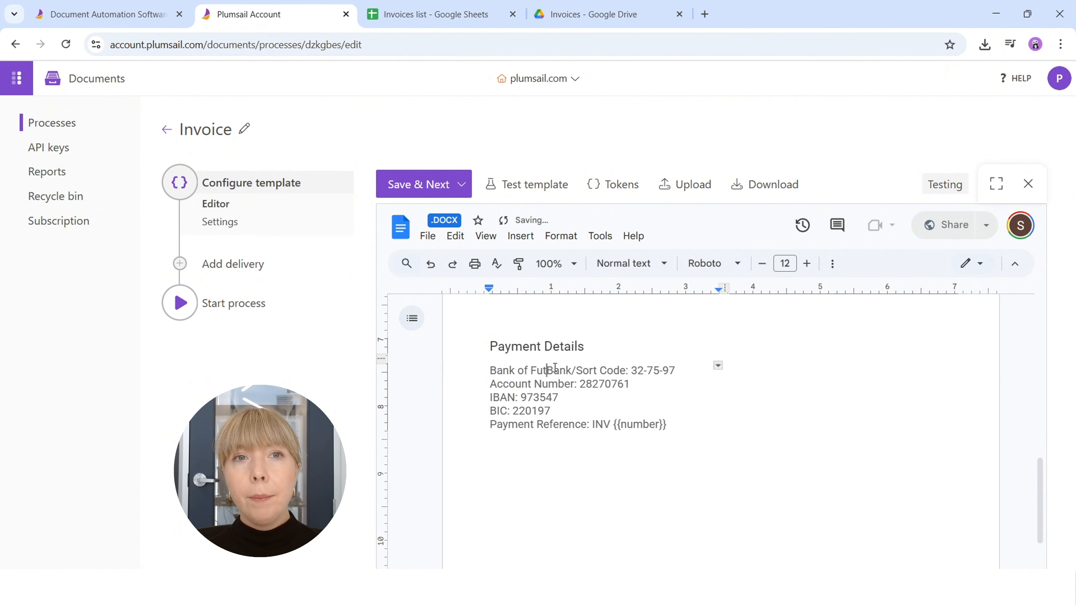
pyautogui.write('ure')
pyautogui.press('Return')
# - Close the online editor with the template changes saved and proceed to the template settings
pyautogui.click(1029, 183)
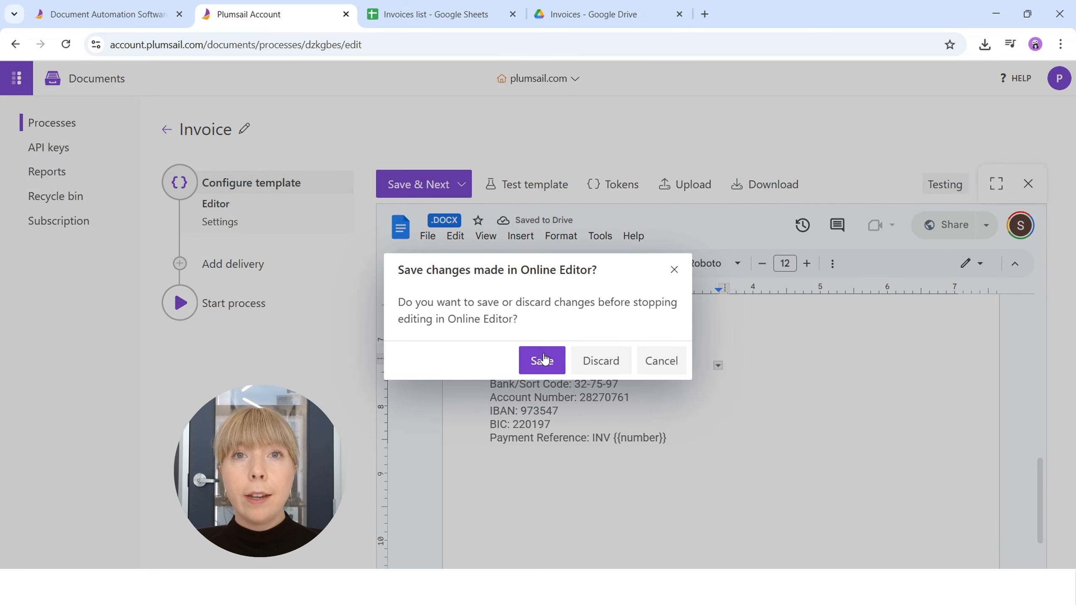
pyautogui.click(543, 360)
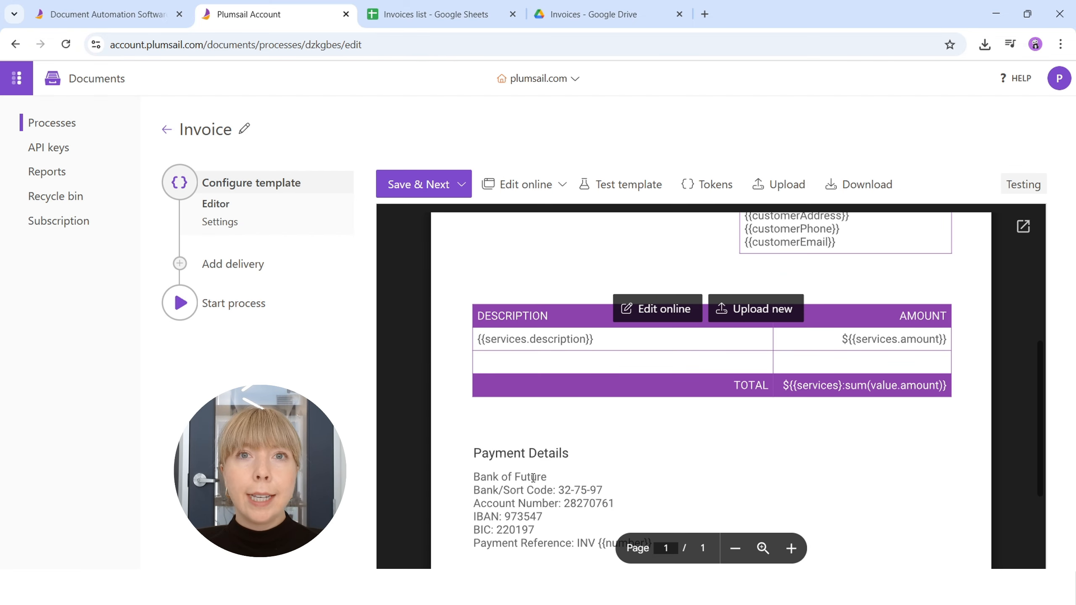
pyautogui.click(403, 185)
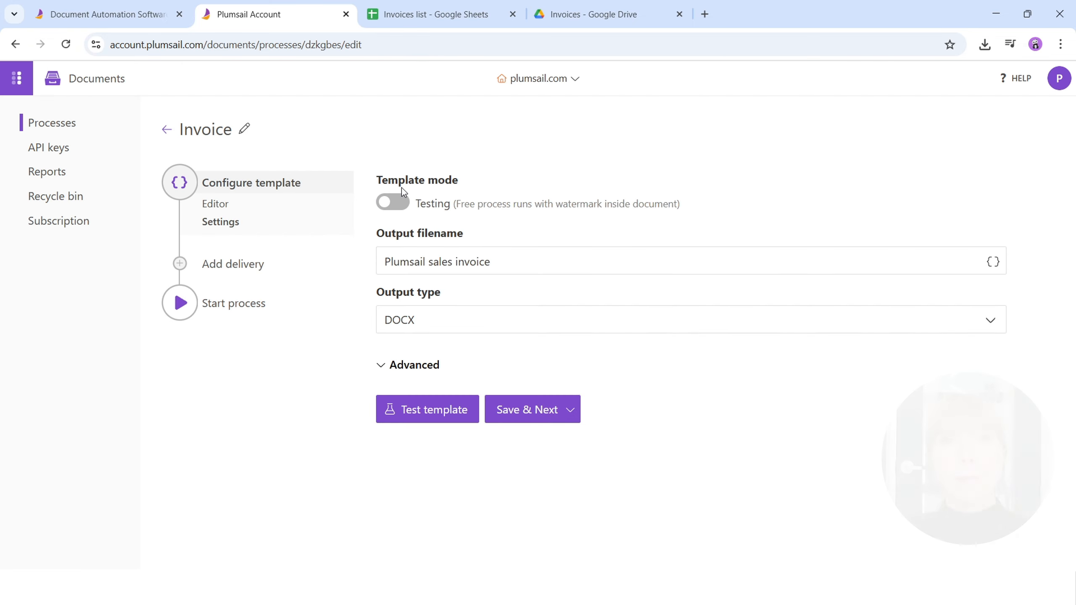
# - Switch the template mode to Production, set the output filename to Invoice, and check which tokens can be added to it
pyautogui.click(394, 203)
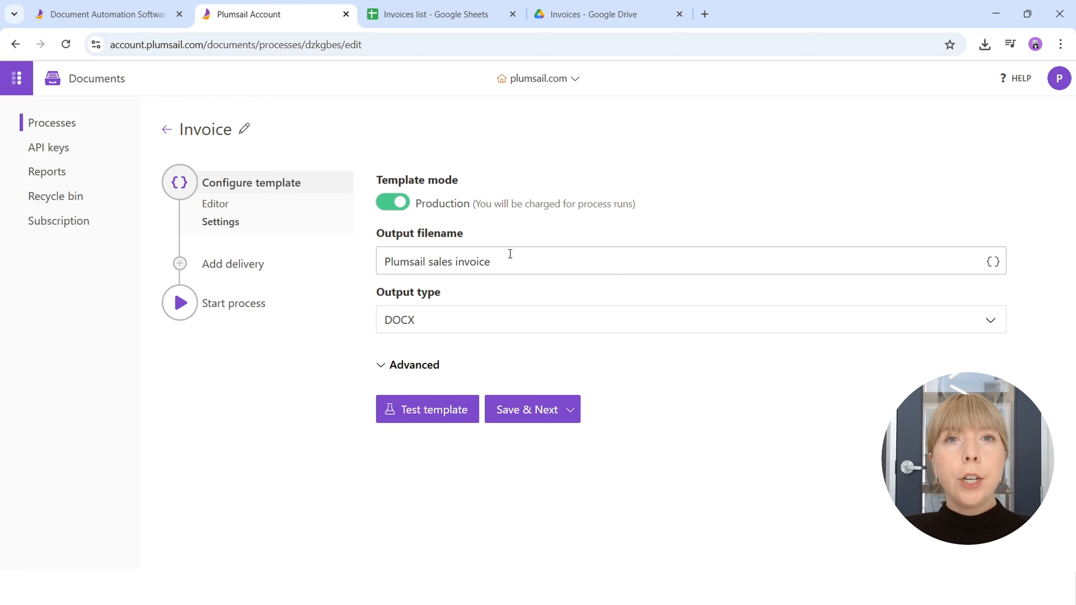
pyautogui.moveTo(524, 257); pyautogui.dragTo(372, 270)
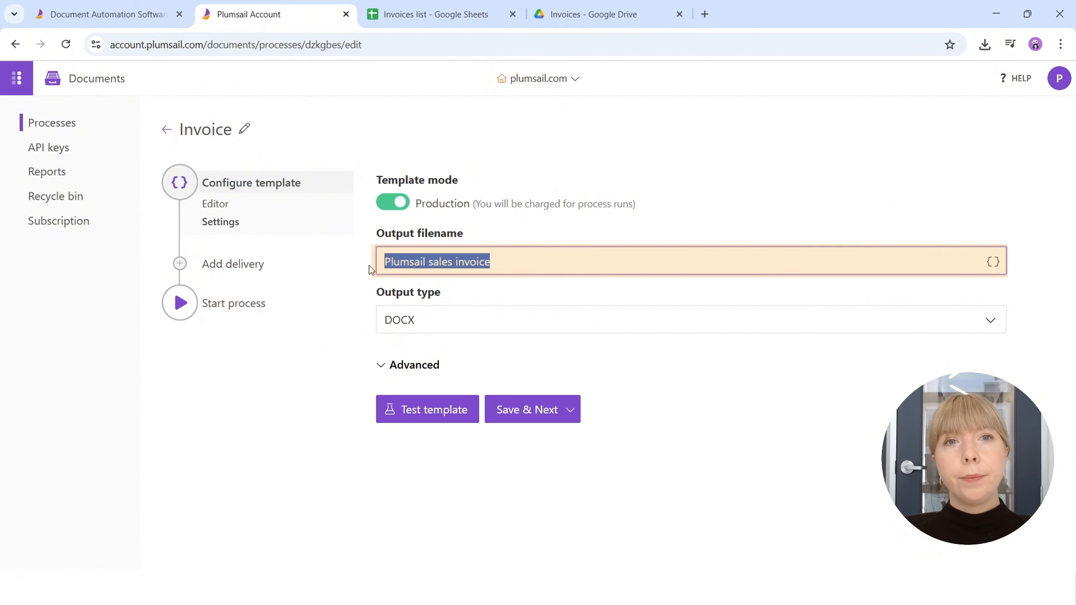
pyautogui.write('Inv')
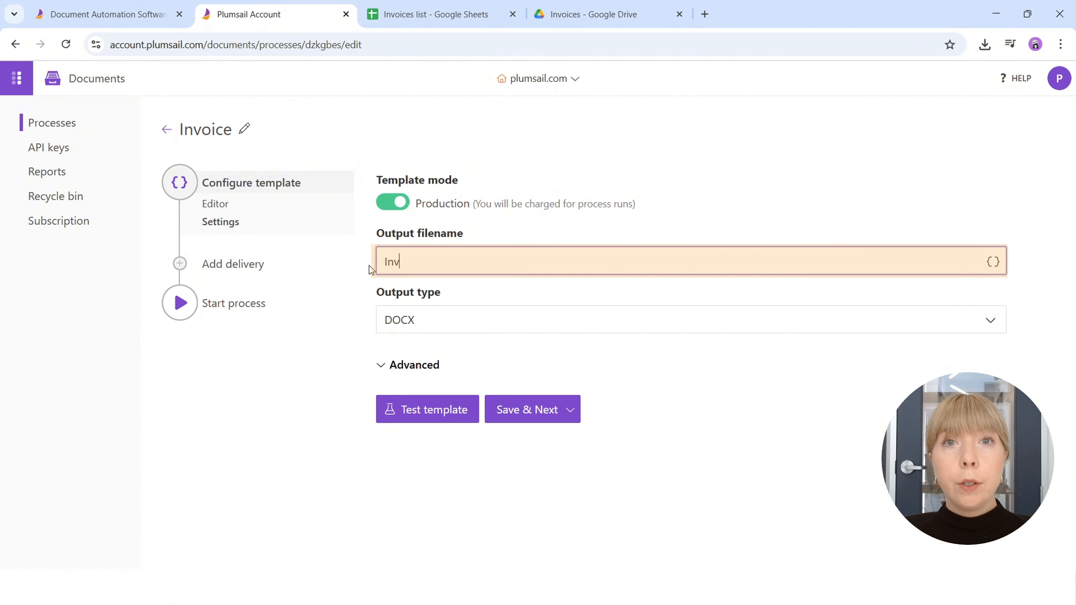
pyautogui.write('oice')
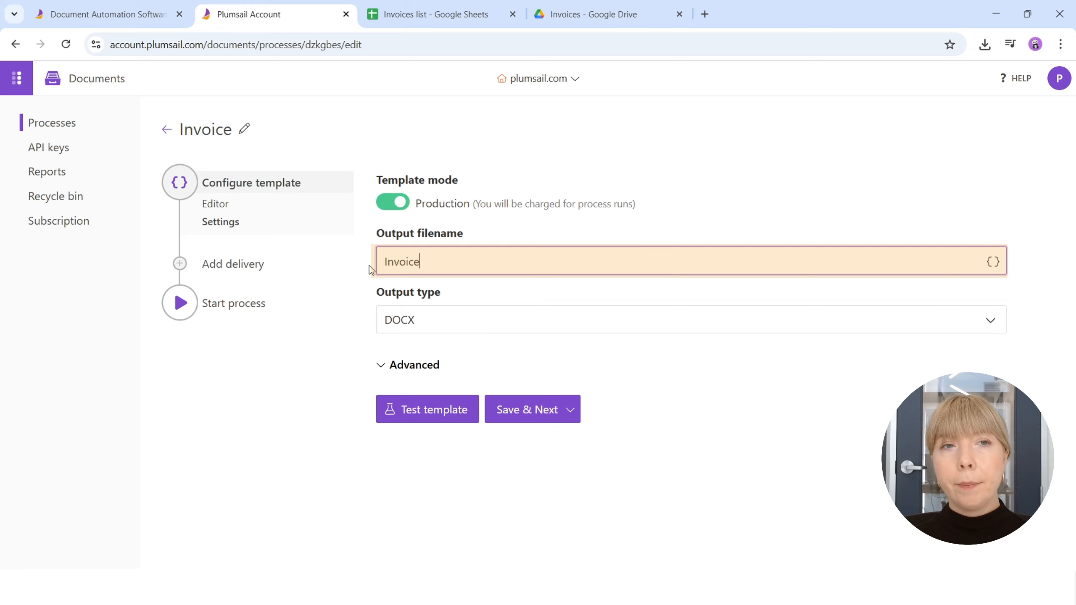
pyautogui.click(992, 262)
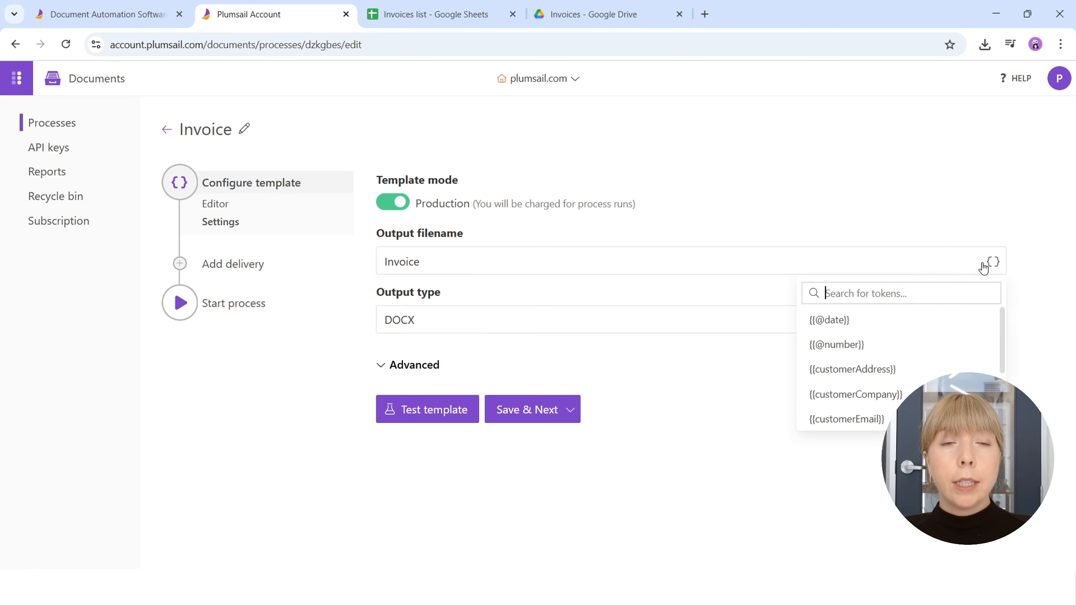
pyautogui.scroll(-3, 911, 331)
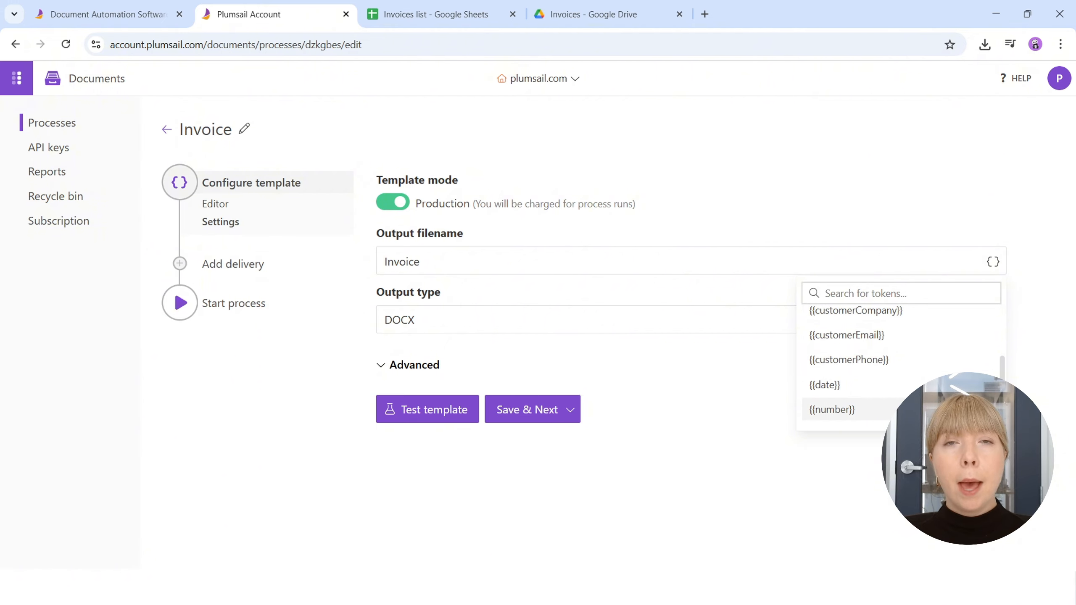
pyautogui.click(996, 262)
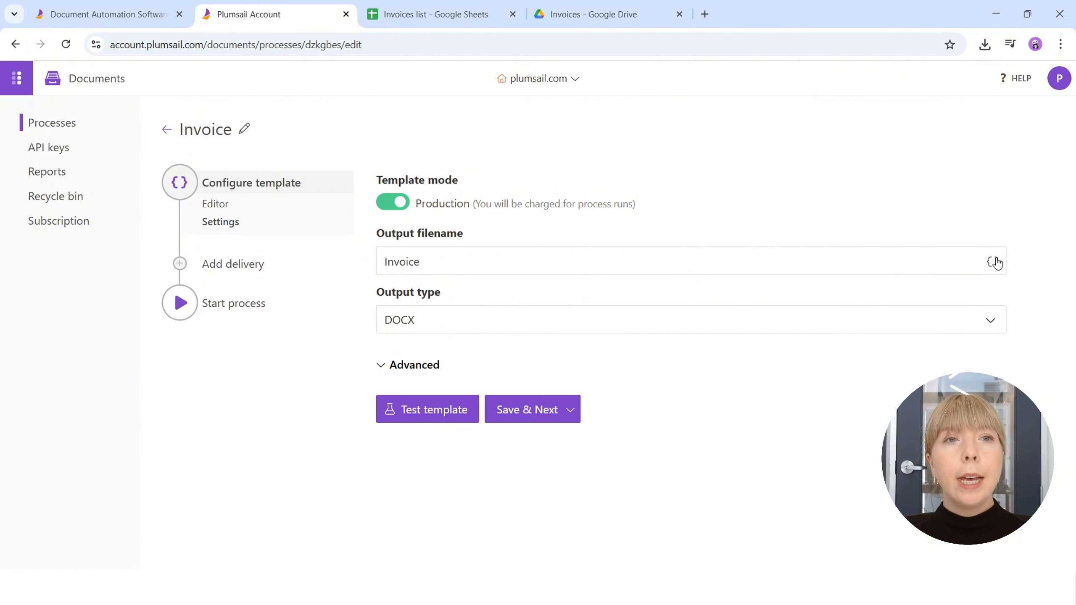
# - Set the output type to PDF and save the settings to continue to the delivery step
pyautogui.click(989, 314)
pyautogui.click(893, 352)
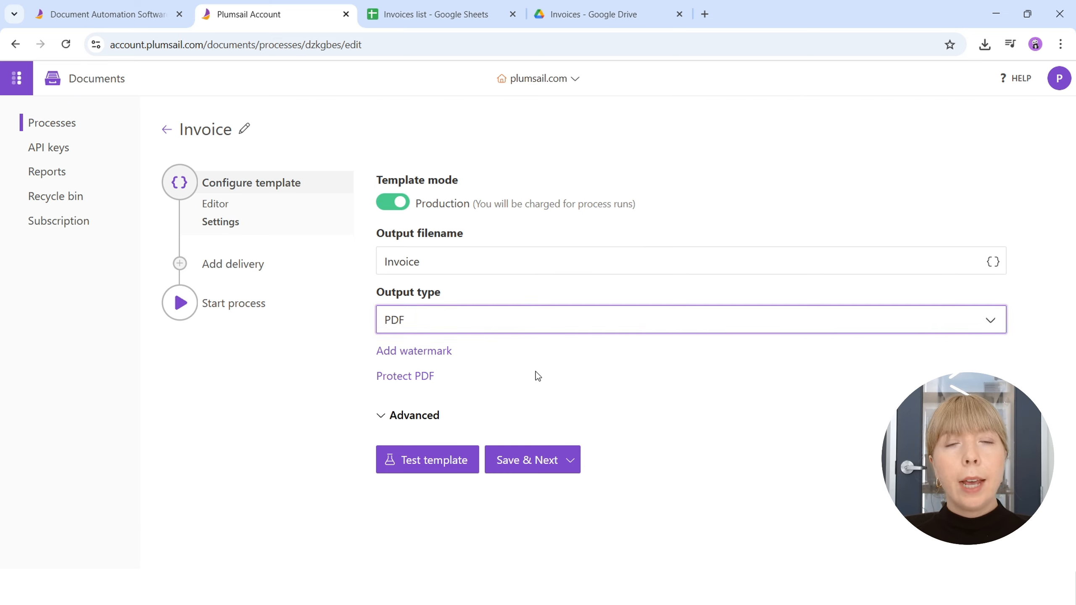
pyautogui.click(538, 463)
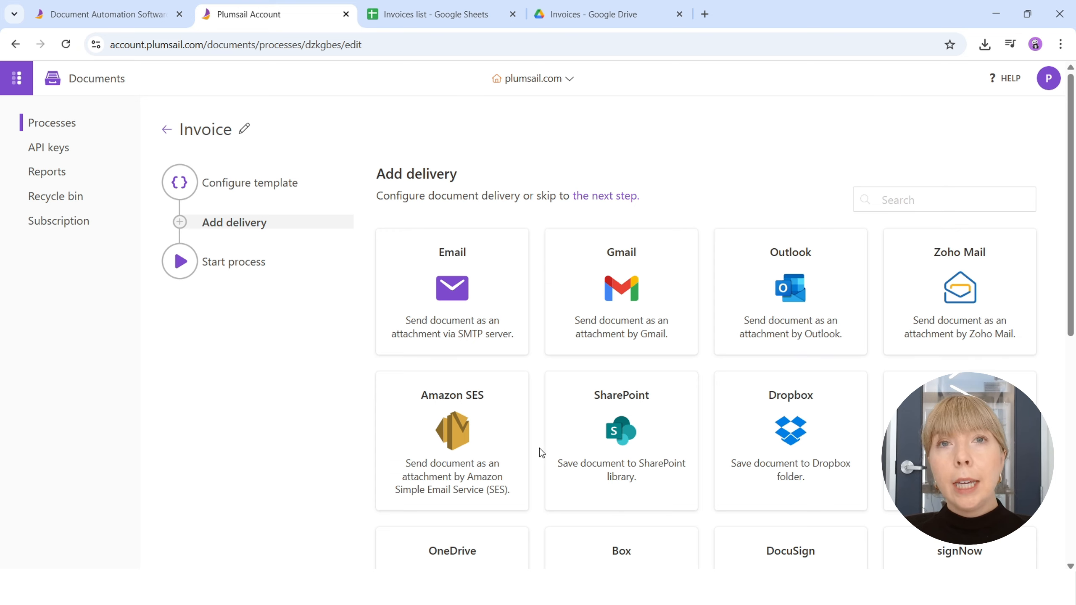
# - Review the delivery options offered for the generated invoice, from email and cloud storage to e-signing, chat and webhook
pyautogui.scroll(-5, 540, 449)
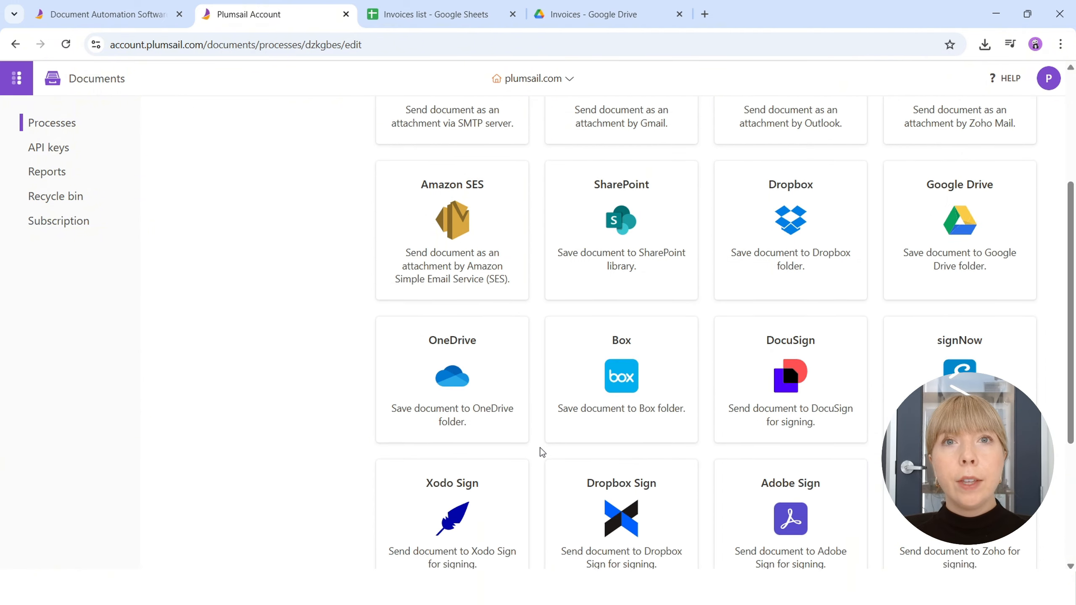
pyautogui.scroll(-5, 542, 452)
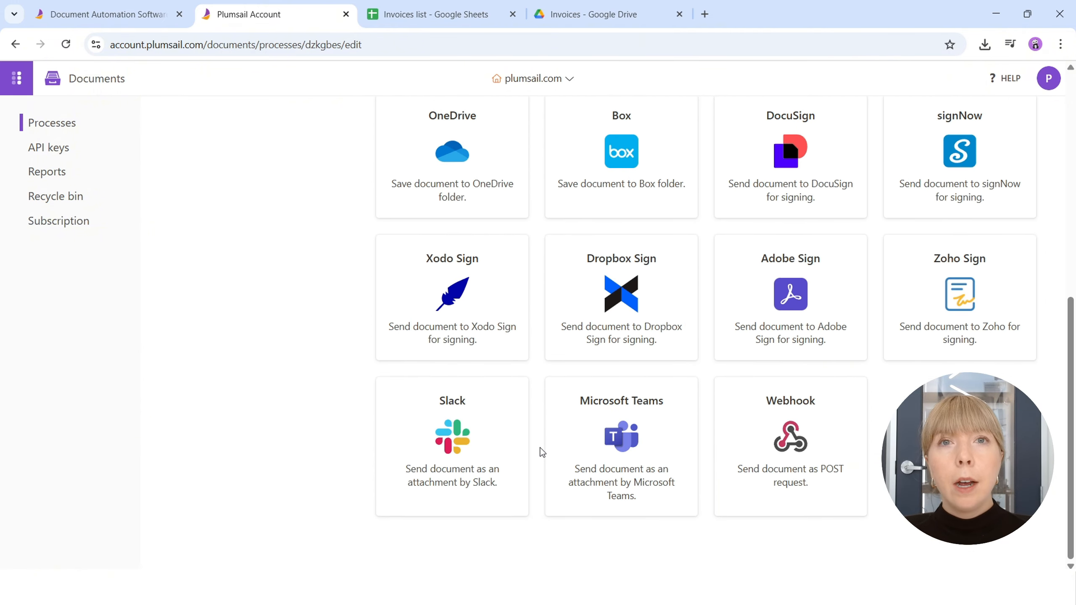
pyautogui.scroll(5, 542, 452)
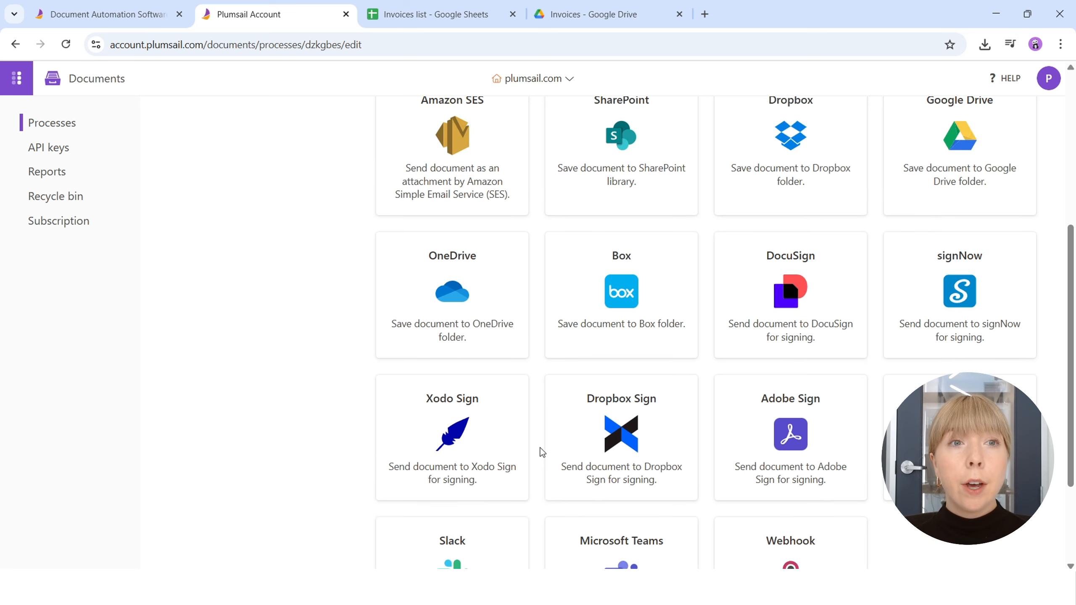
pyautogui.scroll(3, 542, 452)
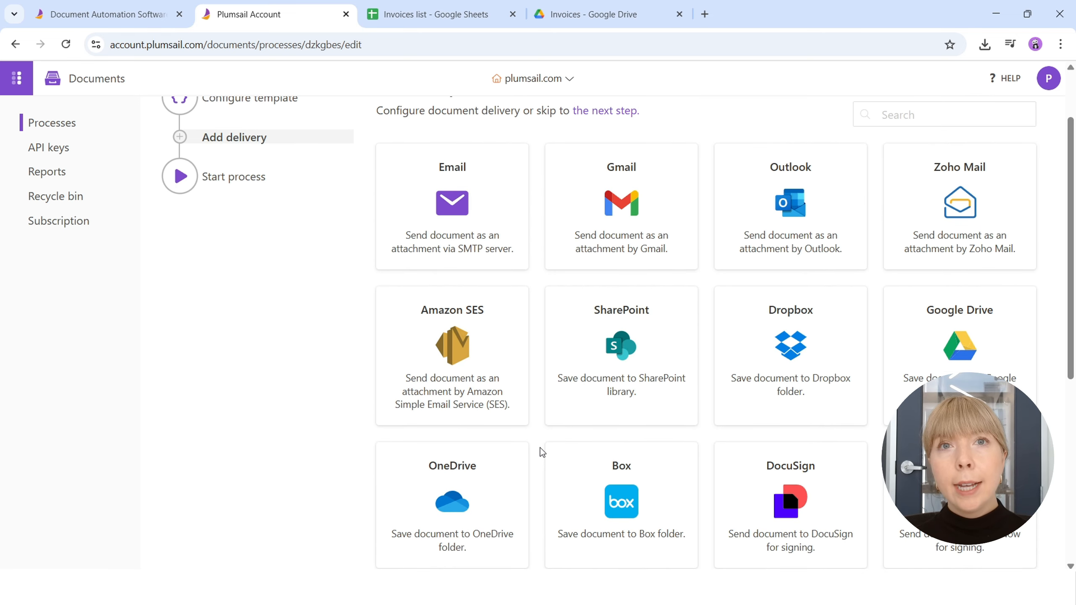
pyautogui.scroll(2, 543, 453)
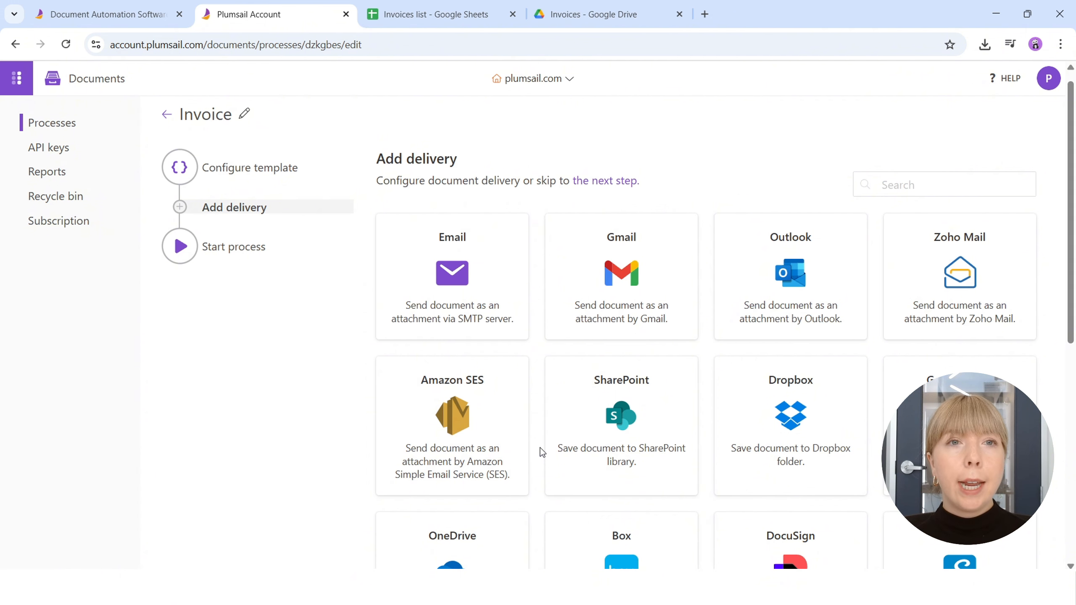
# - Skip document delivery, choose Make as the way to start the process, and browse the scenario templates offered for it
pyautogui.click(606, 182)
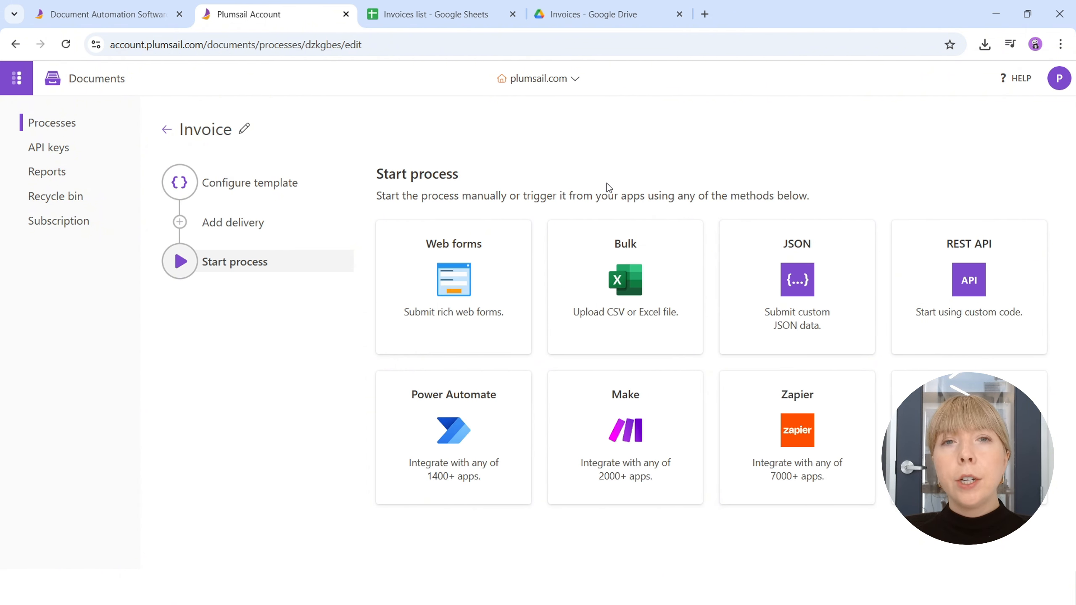
pyautogui.click(639, 438)
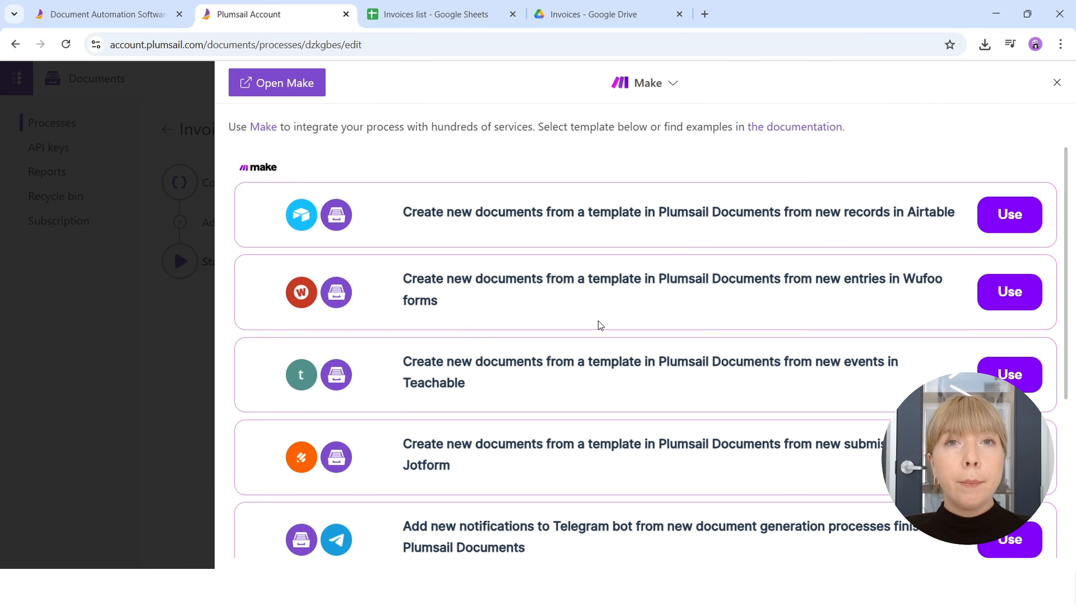
pyautogui.scroll(-5, 599, 321)
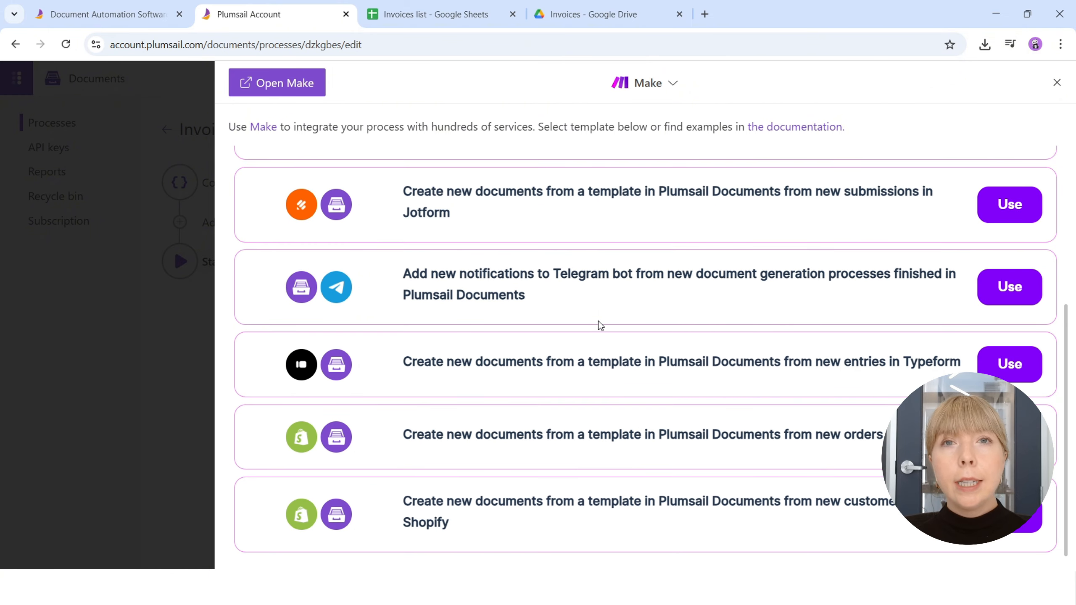
pyautogui.scroll(5, 598, 352)
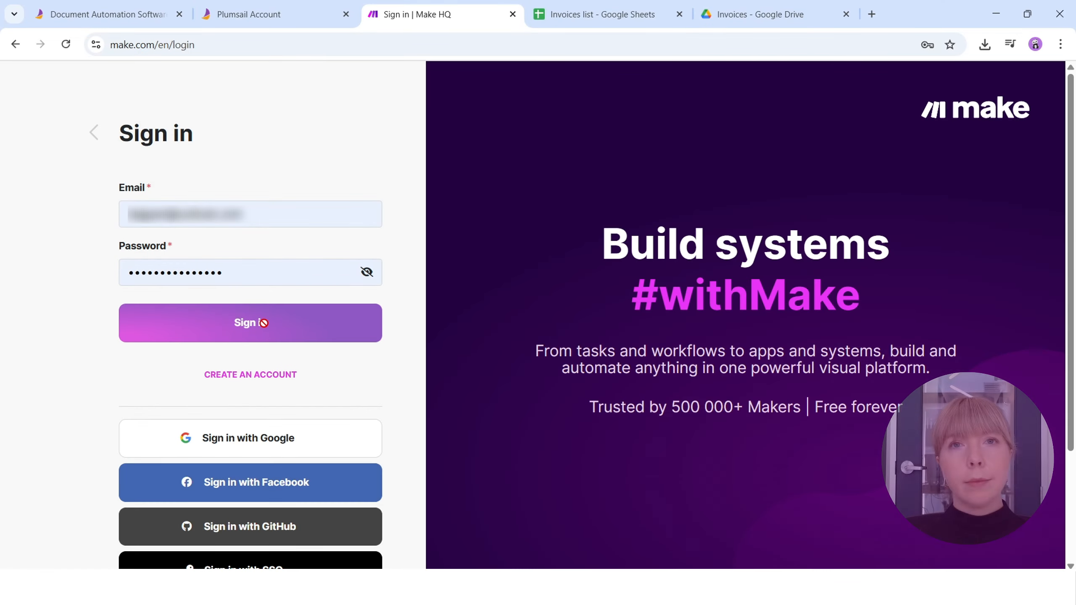
# - Sign in to Make with the filled-in account credentials and create a new scenario
pyautogui.click(264, 323)
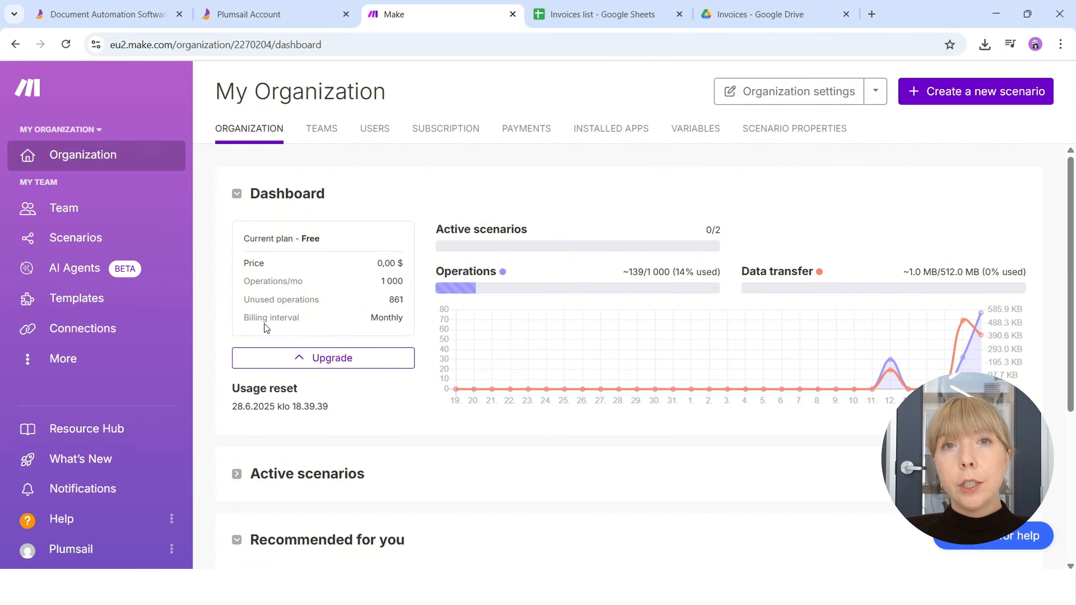
pyautogui.click(1004, 100)
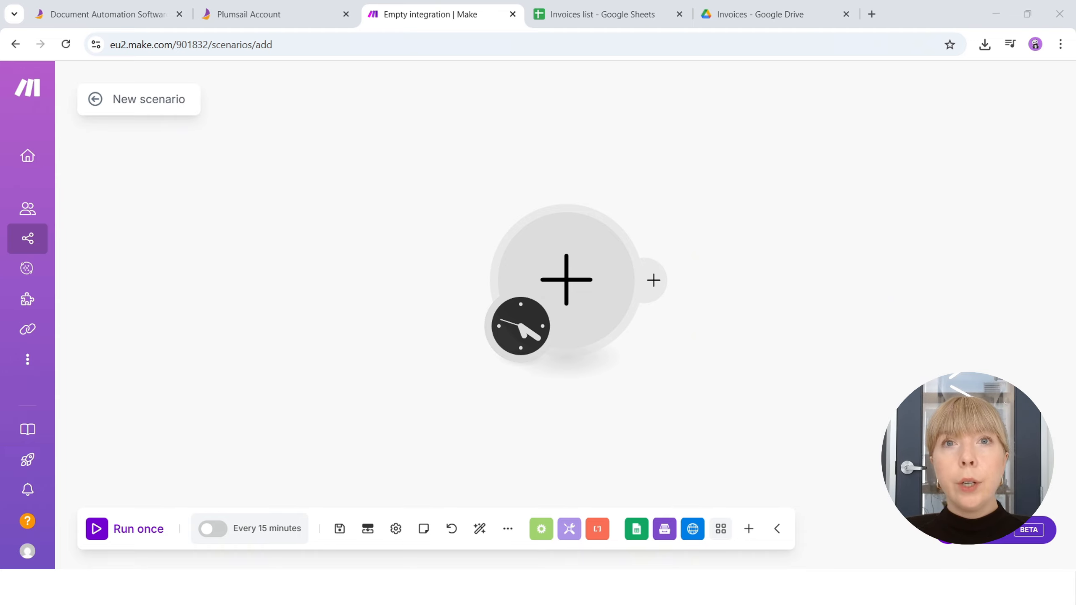
# - Add a Google Sheets Watch New Rows trigger and point it to the Invoices sheet of the Invoices list spreadsheet
pyautogui.click(567, 280)
pyautogui.click(697, 165)
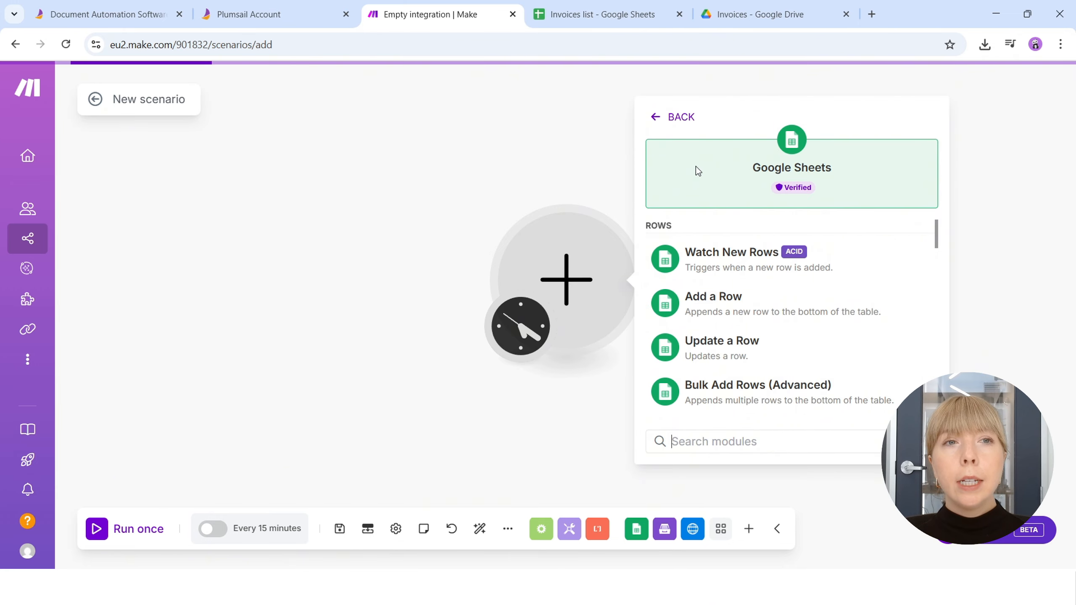
pyautogui.click(707, 263)
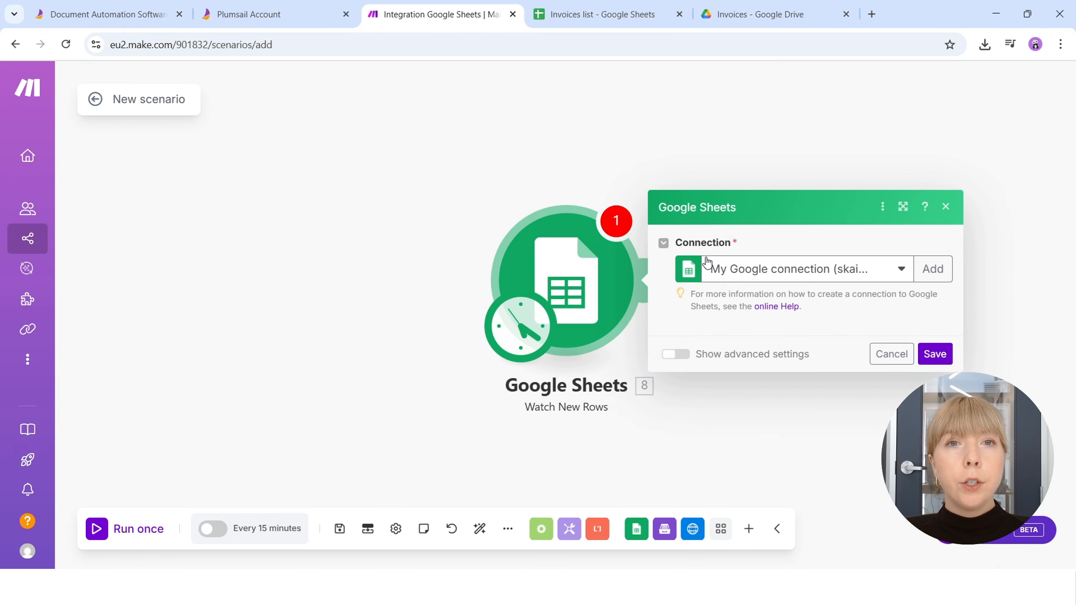
pyautogui.click(733, 354)
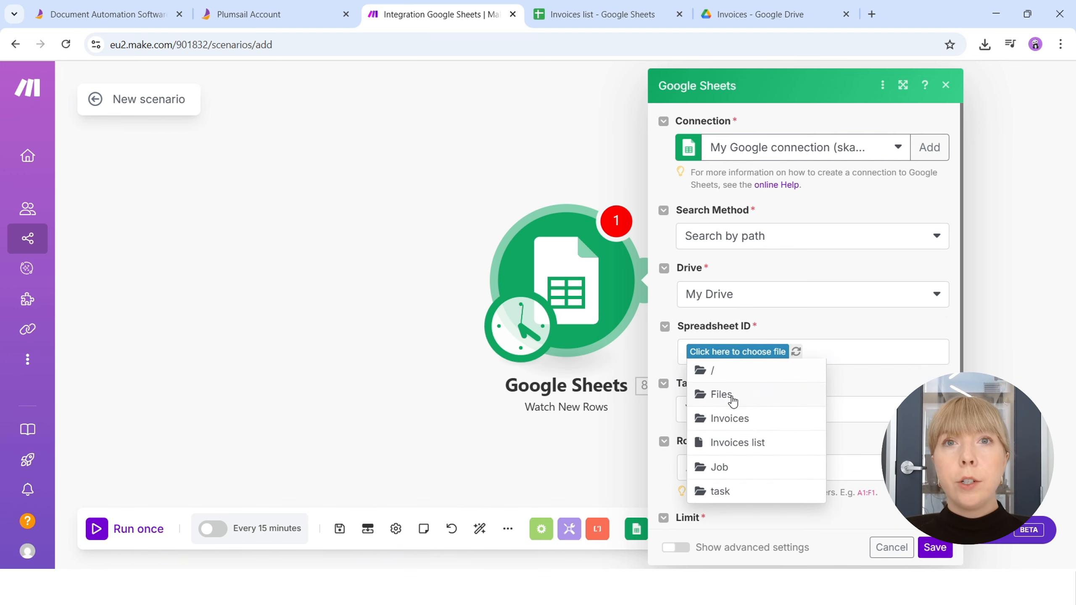
pyautogui.click(738, 442)
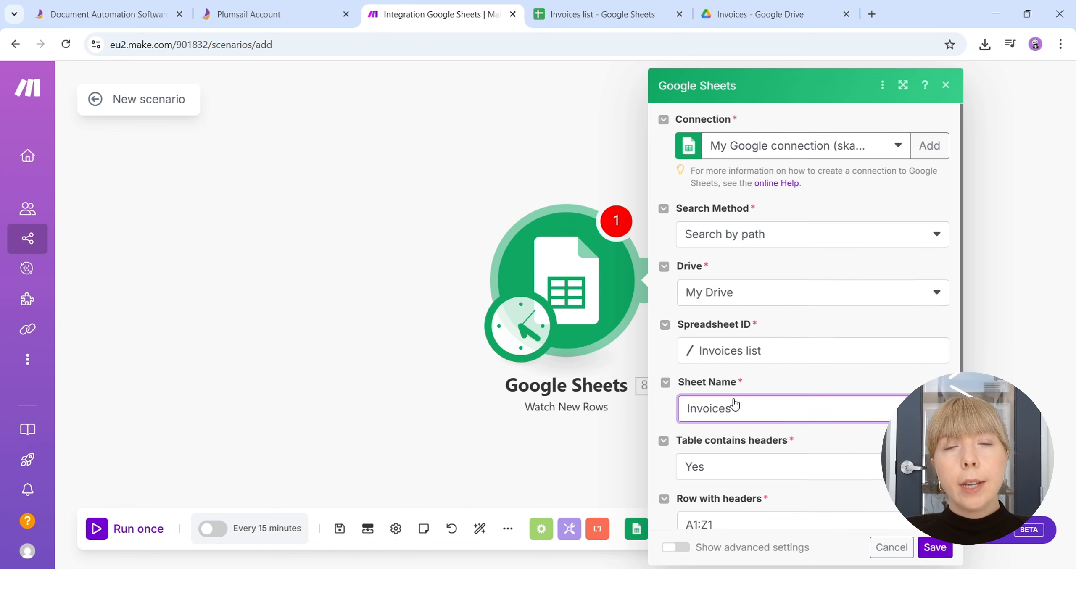
# - Set the trigger's limit to 1, save it, and choose All as the starting point for processing rows
pyautogui.scroll(-3, 731, 409)
pyautogui.doubleClick(678, 462)
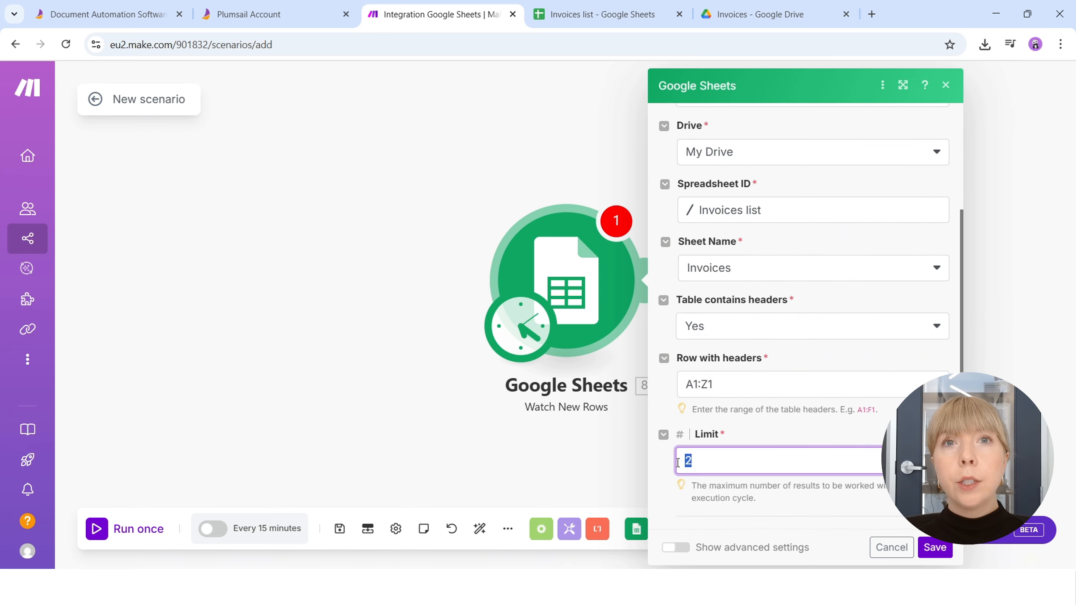
pyautogui.write('1')
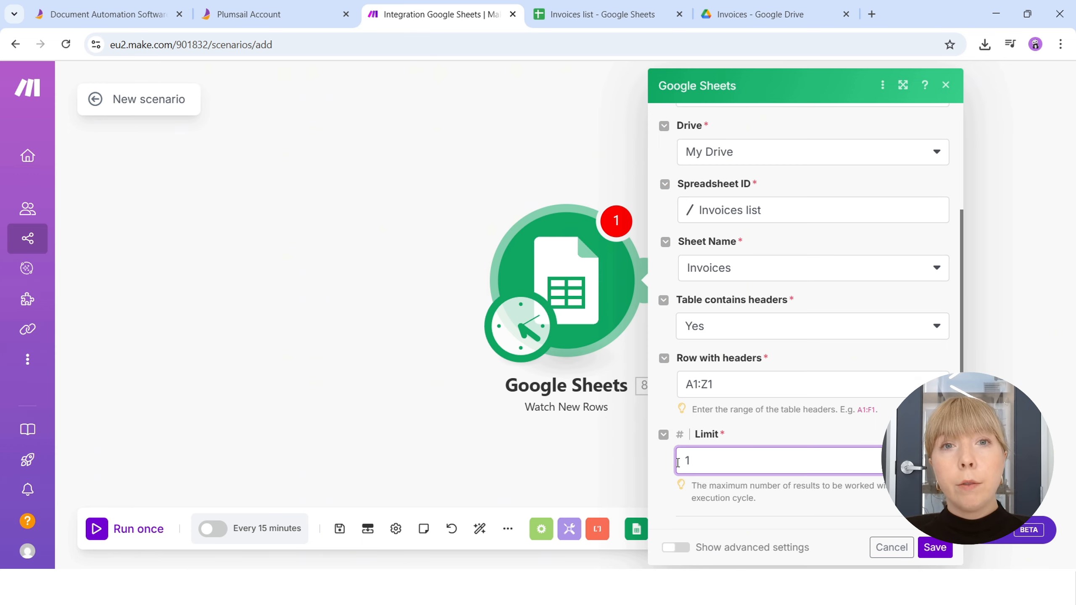
pyautogui.click(936, 548)
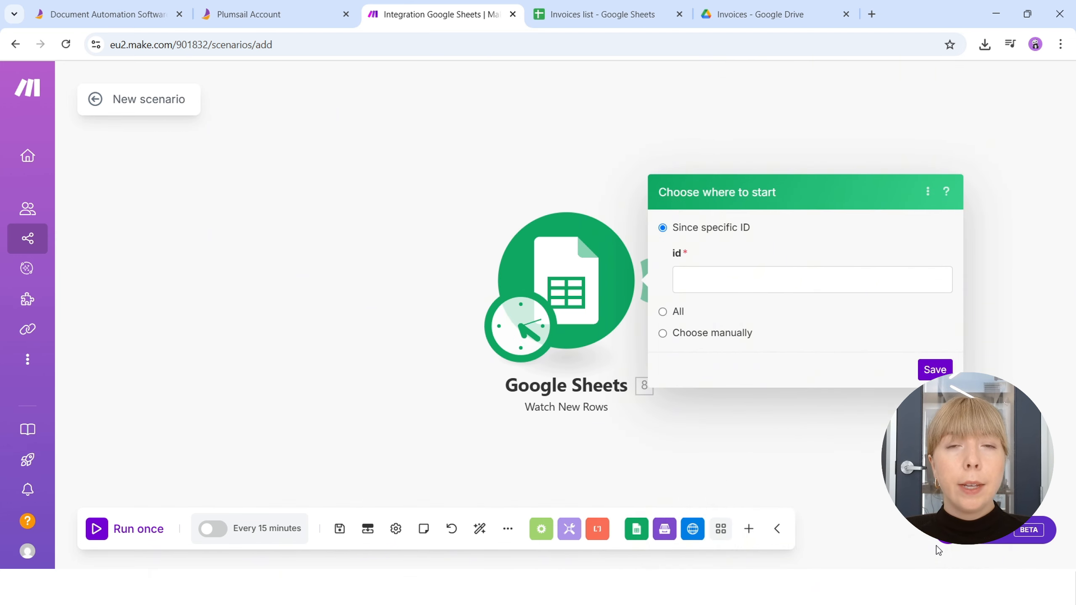
pyautogui.click(670, 310)
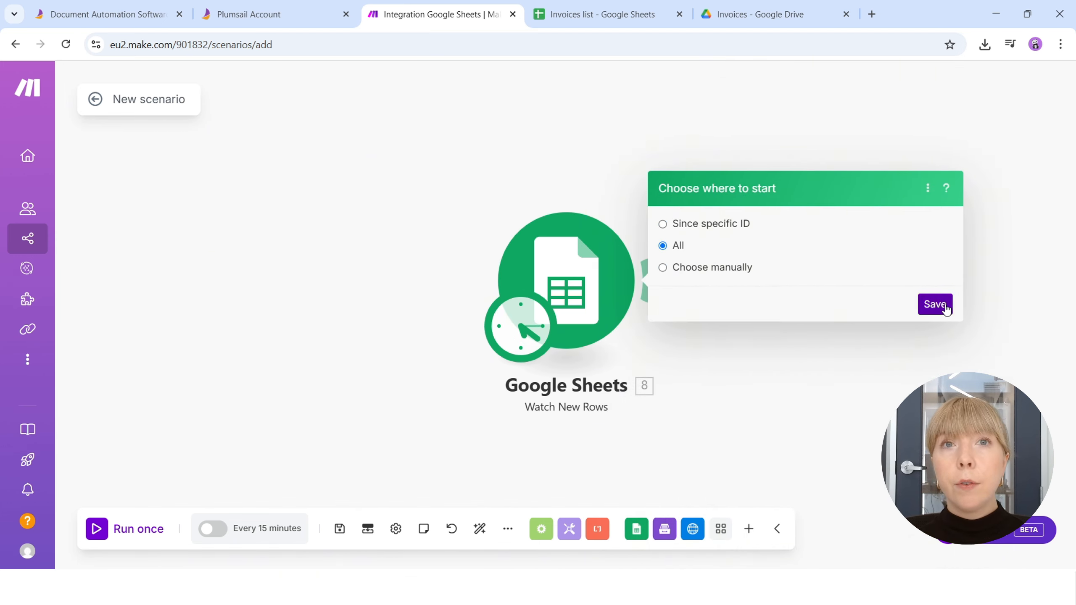
pyautogui.click(935, 304)
# - Add a Plumsail Documents module that starts the document generation process, and select the Invoice process
pyautogui.click(656, 282)
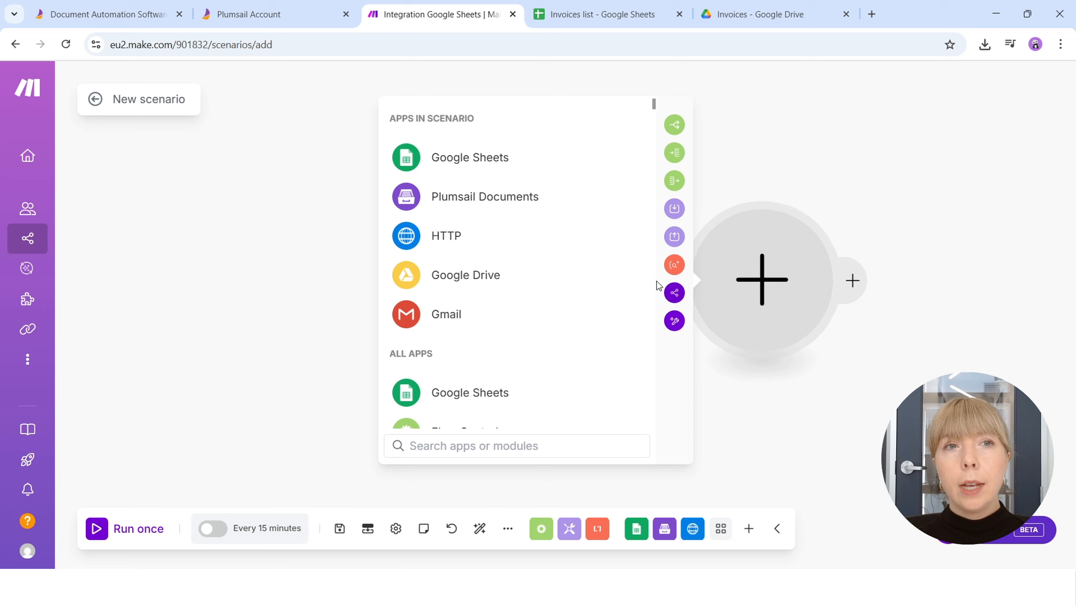
pyautogui.click(483, 196)
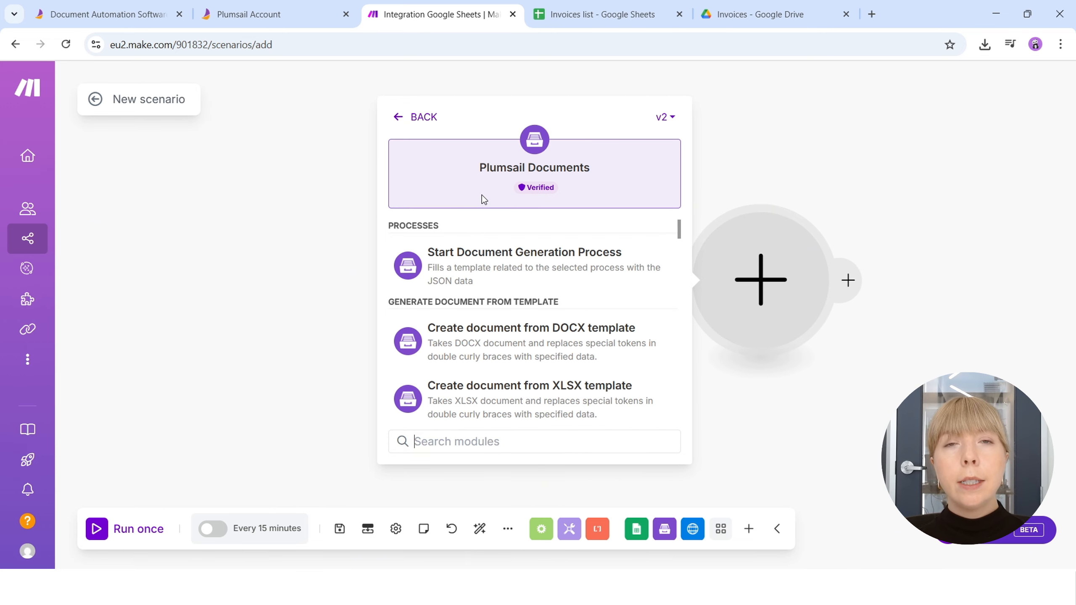
pyautogui.click(478, 260)
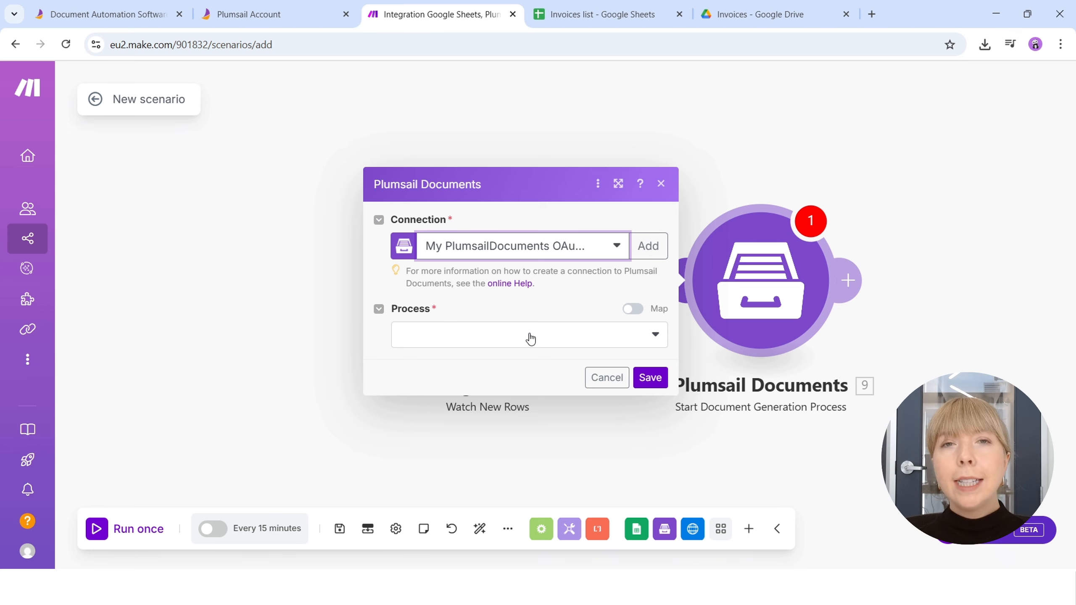
pyautogui.click(529, 340)
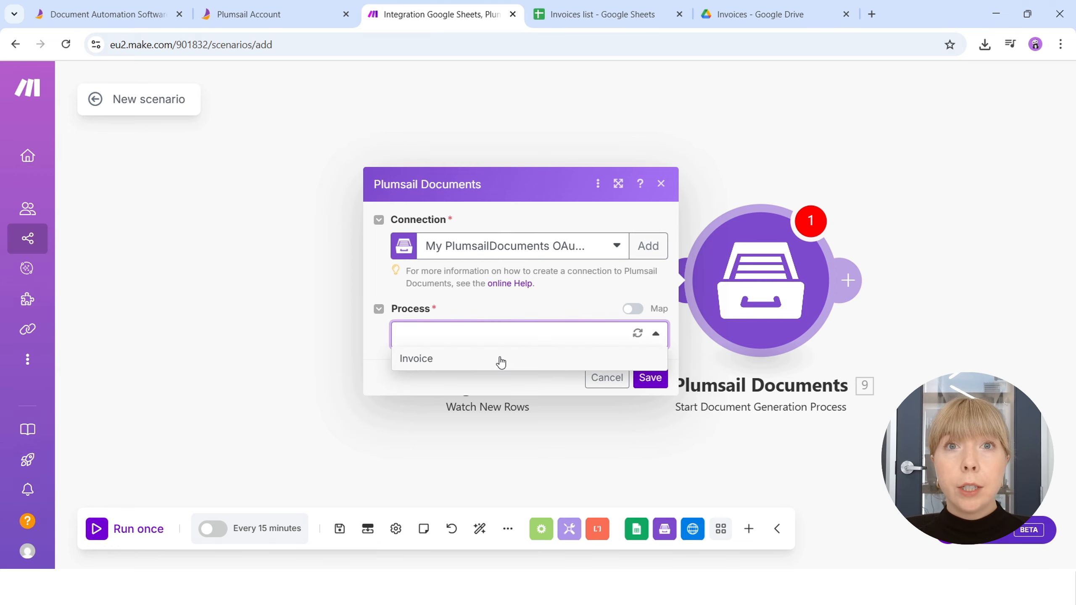
pyautogui.click(500, 360)
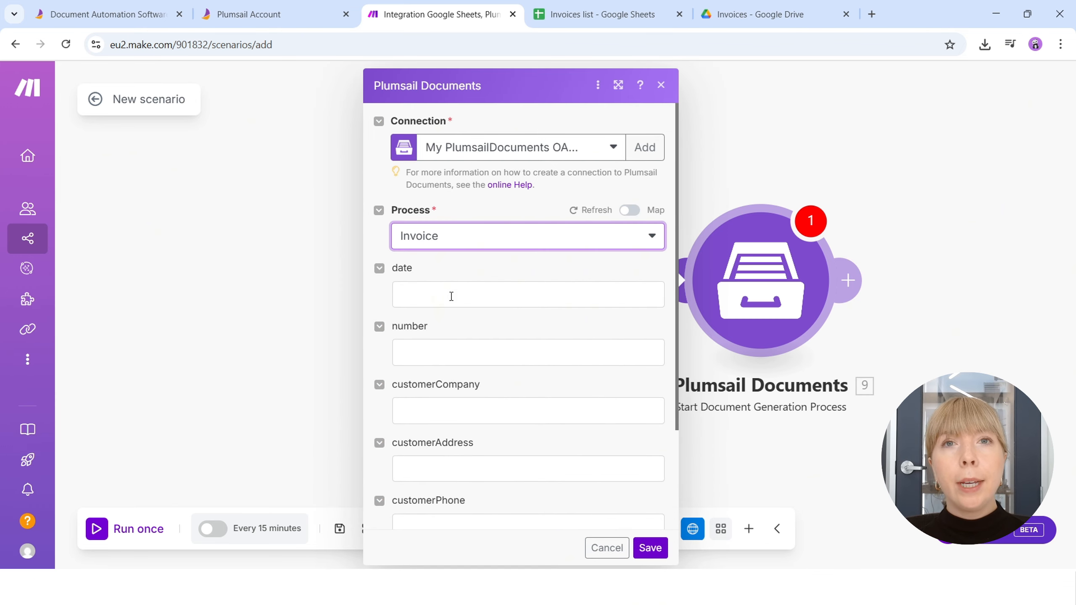
# - Map the date, number and customerCompany fields to the sheet's Date (B), Number (A) and Company (C) columns
pyautogui.click(451, 296)
pyautogui.click(697, 250)
pyautogui.click(555, 353)
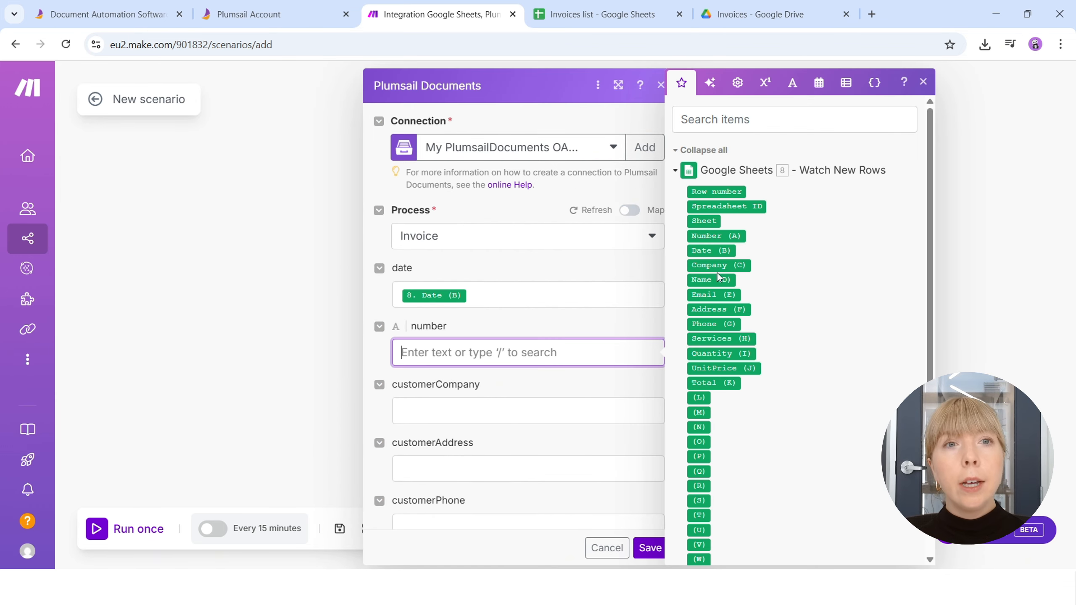
pyautogui.click(711, 236)
pyautogui.click(614, 409)
pyautogui.click(713, 268)
# - Map customerAddress, customerPhone and customerEmail to the sheet's Address (F), Phone (G) and Email (E) columns
pyautogui.scroll(-3, 555, 314)
pyautogui.click(489, 342)
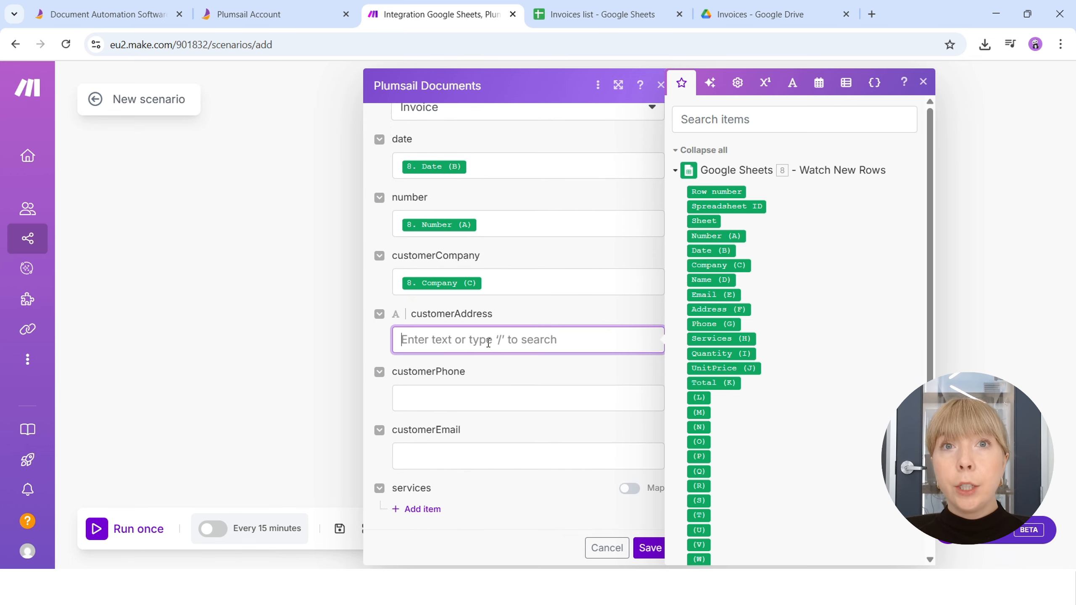
pyautogui.click(718, 310)
pyautogui.click(602, 397)
pyautogui.click(714, 324)
pyautogui.click(516, 455)
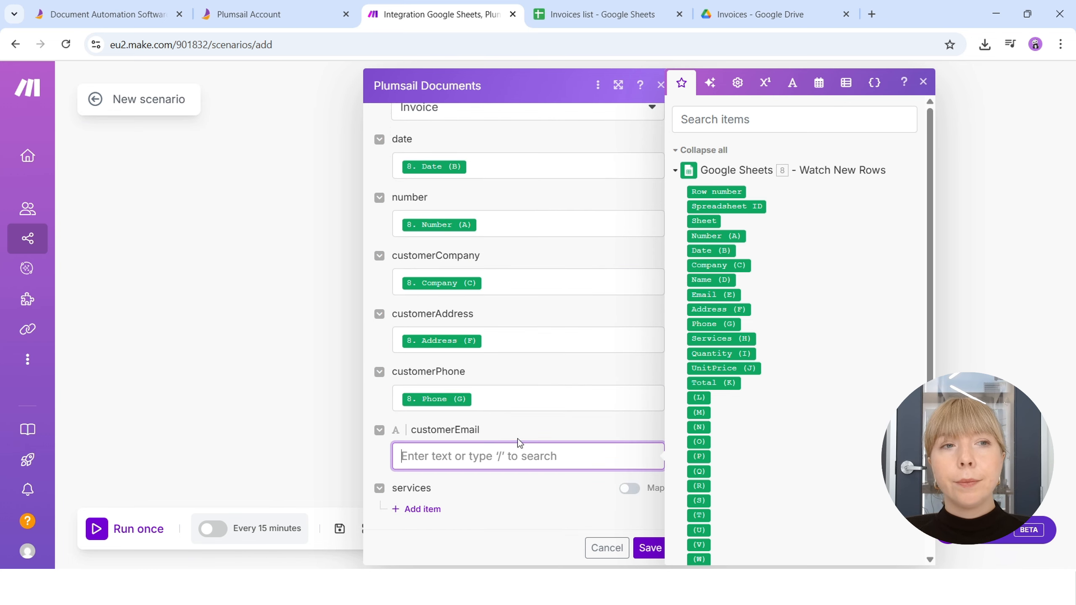
pyautogui.click(714, 295)
# - Add a services item with its description mapped to Services (H) and its amount to Total (K), and save the module
pyautogui.click(443, 507)
pyautogui.click(521, 407)
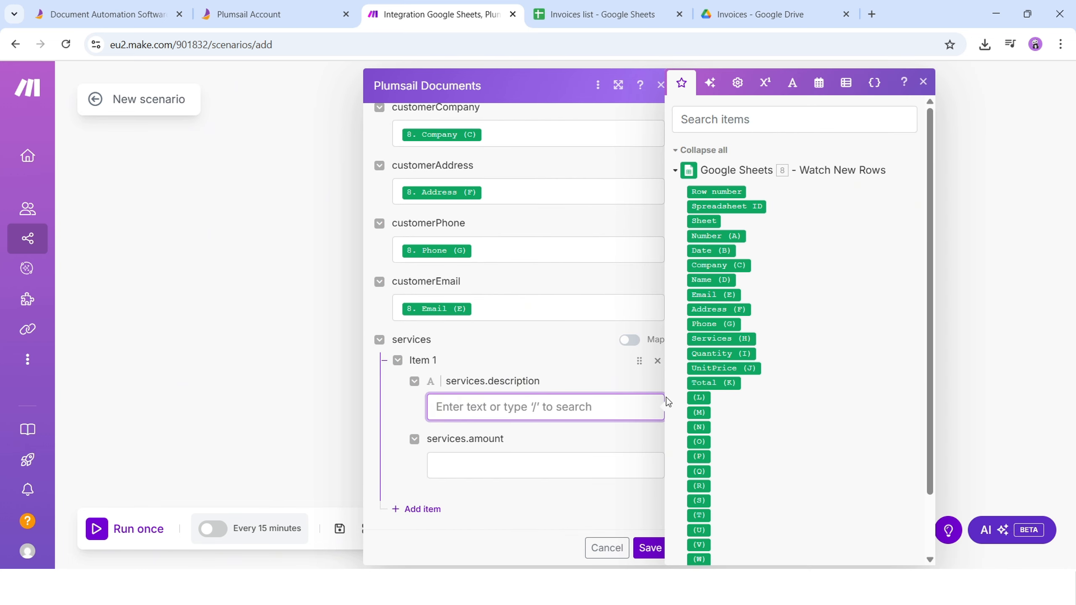
pyautogui.click(721, 338)
pyautogui.click(530, 465)
pyautogui.click(714, 383)
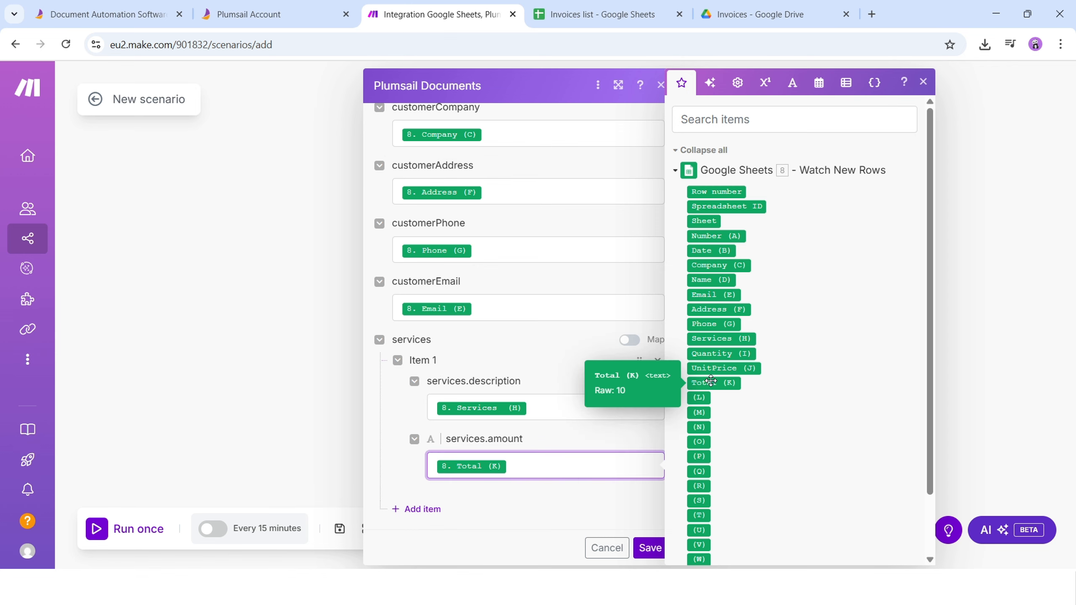
pyautogui.click(651, 548)
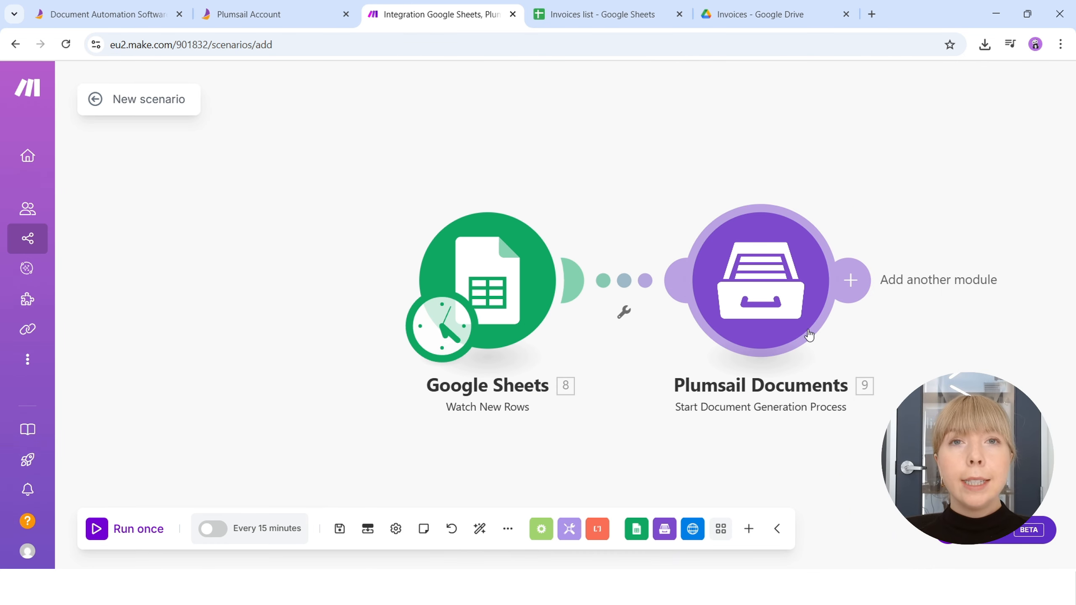
# - Add an HTTP Get a file module with the Plumsail Documents Result file url as its URL, and save it
pyautogui.click(851, 280)
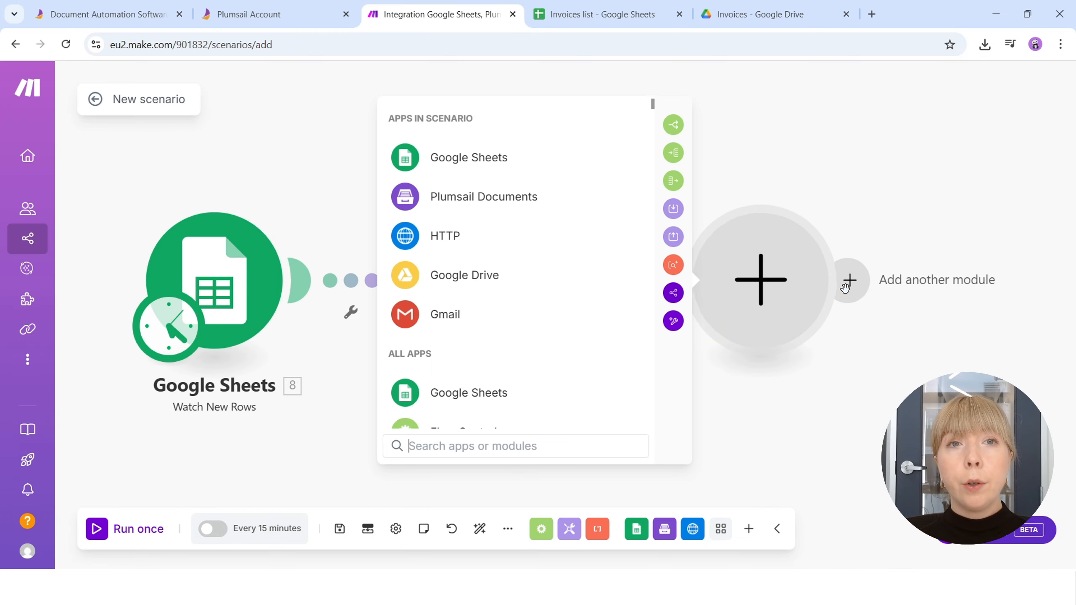
pyautogui.click(452, 237)
pyautogui.click(462, 252)
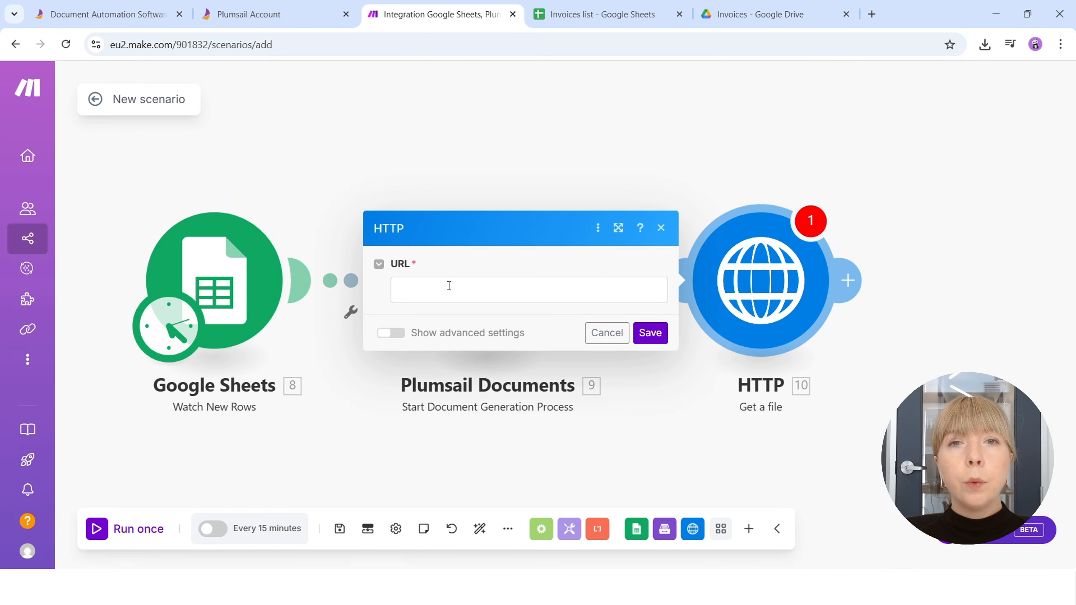
pyautogui.click(754, 200)
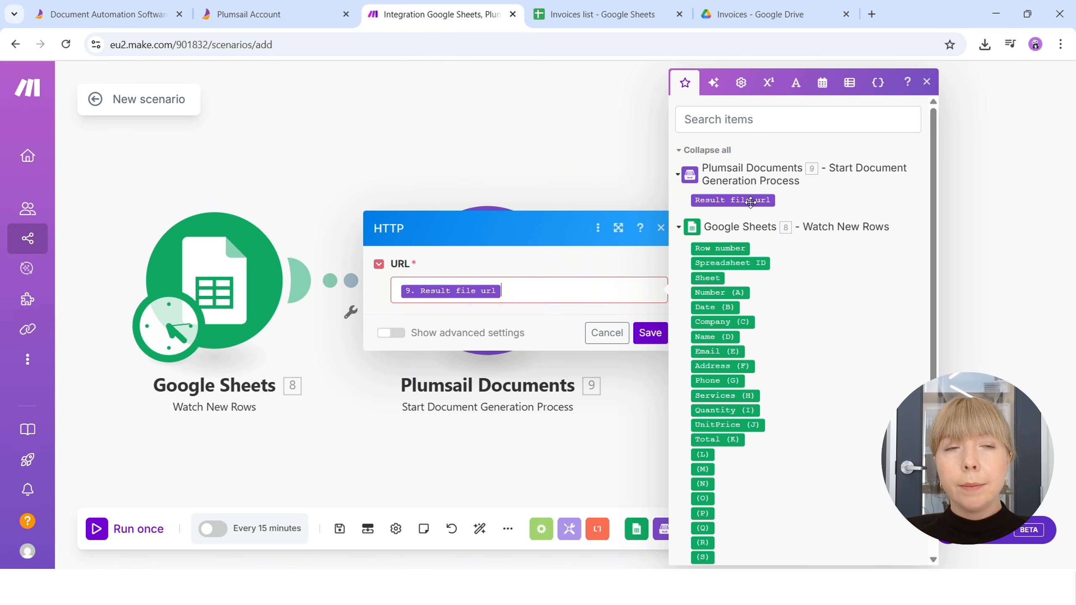
pyautogui.click(652, 333)
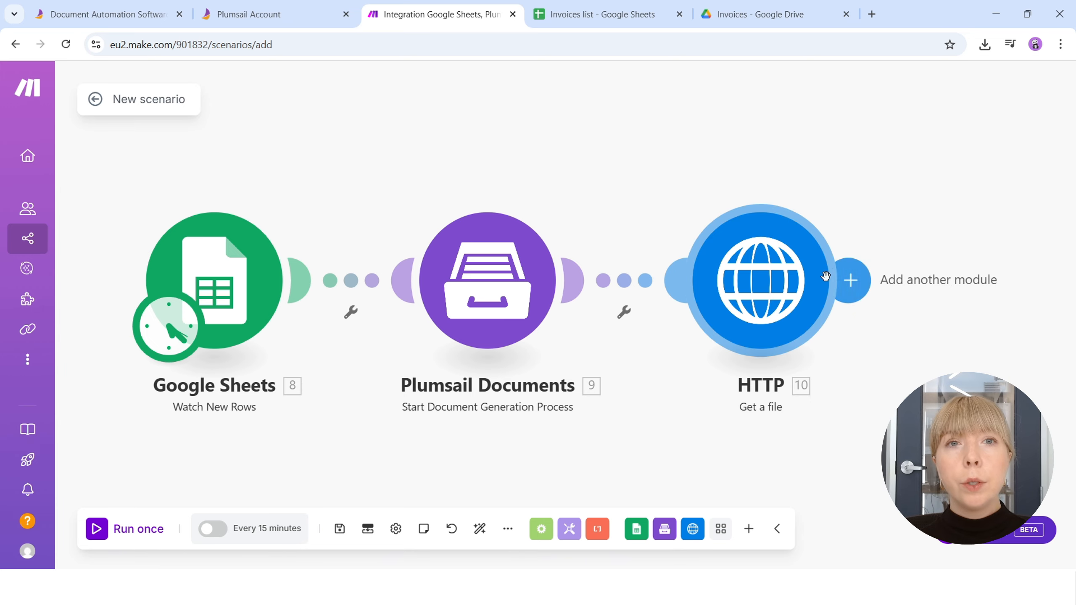
# - Add a Google Drive Upload a File module after the HTTP module
pyautogui.click(843, 274)
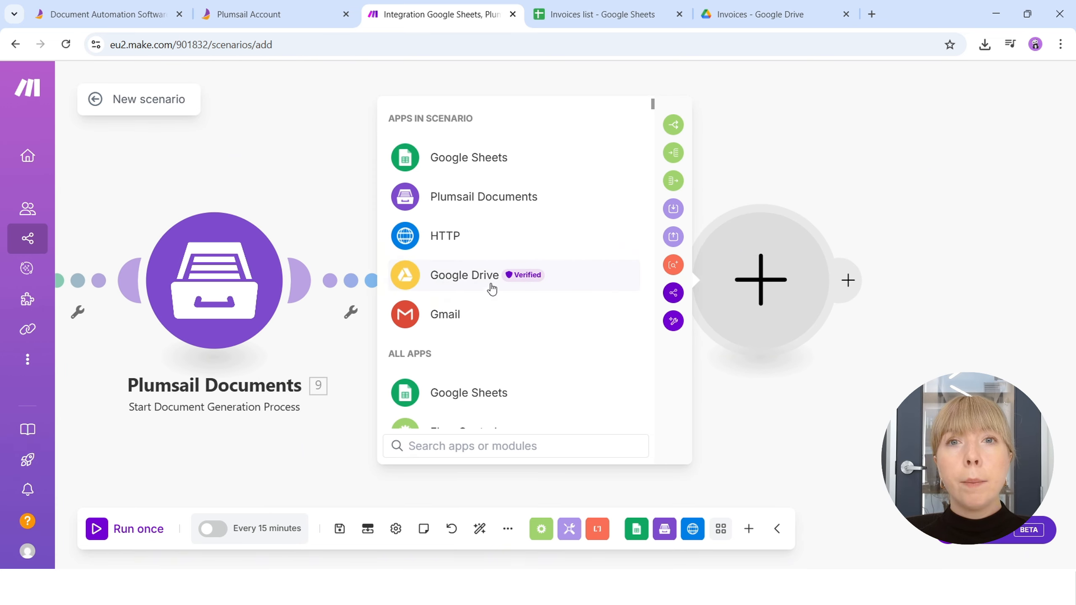
pyautogui.click(460, 278)
pyautogui.scroll(-4, 463, 280)
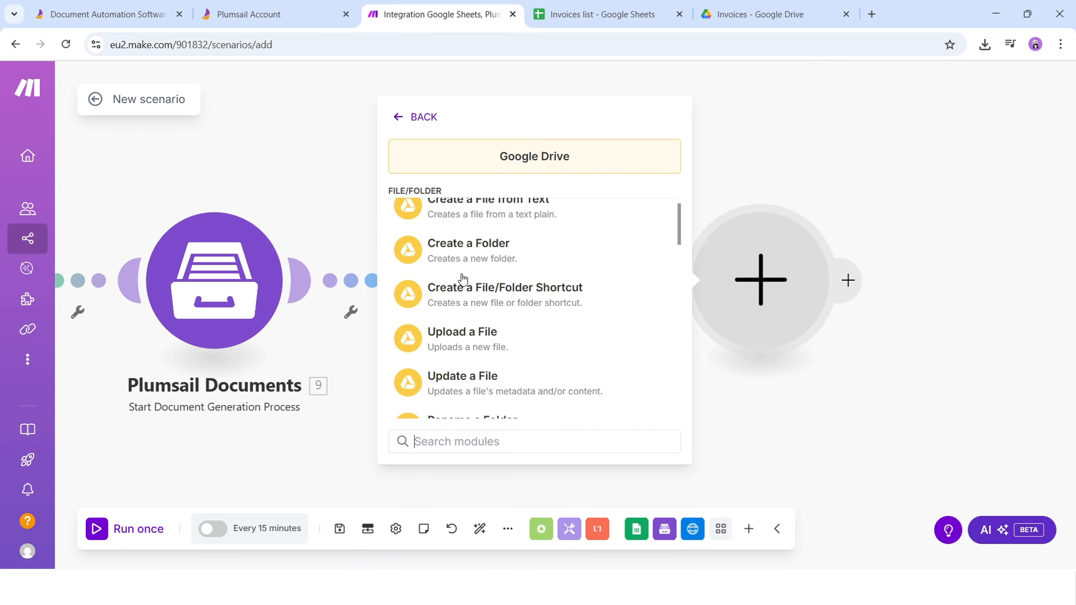
pyautogui.click(462, 287)
# - Set the Google Drive upload destination by selecting My Drive from the list and the Invoices folder
pyautogui.click(617, 271)
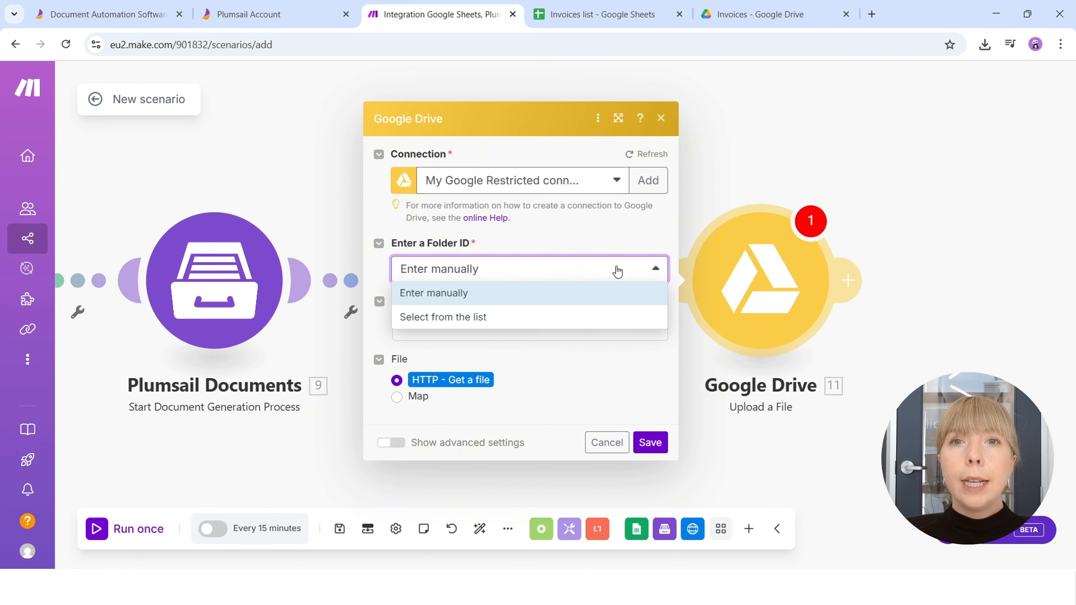
pyautogui.click(585, 313)
pyautogui.click(495, 358)
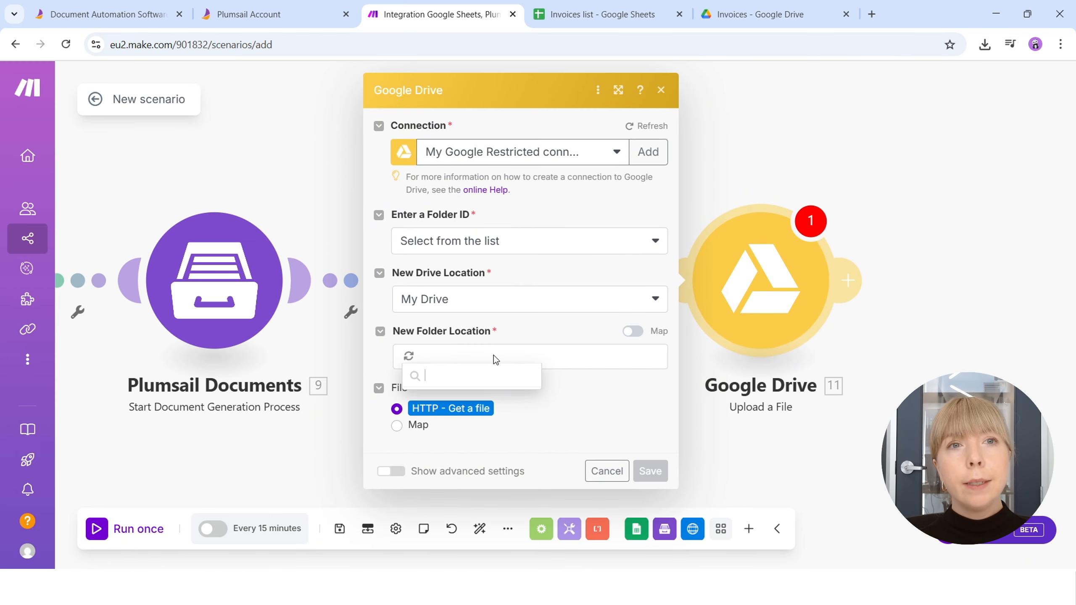
pyautogui.click(447, 448)
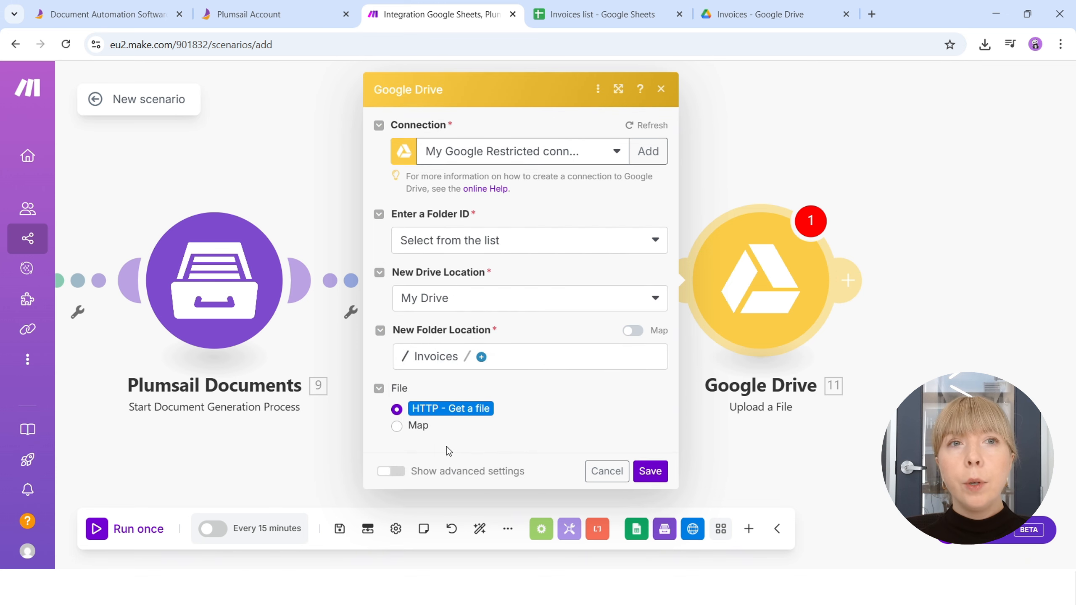
# - Show advanced settings, switch File to Map, set File Name to Company (C), "Invoice", Number (A) and Date (B), and save the module
pyautogui.click(393, 471)
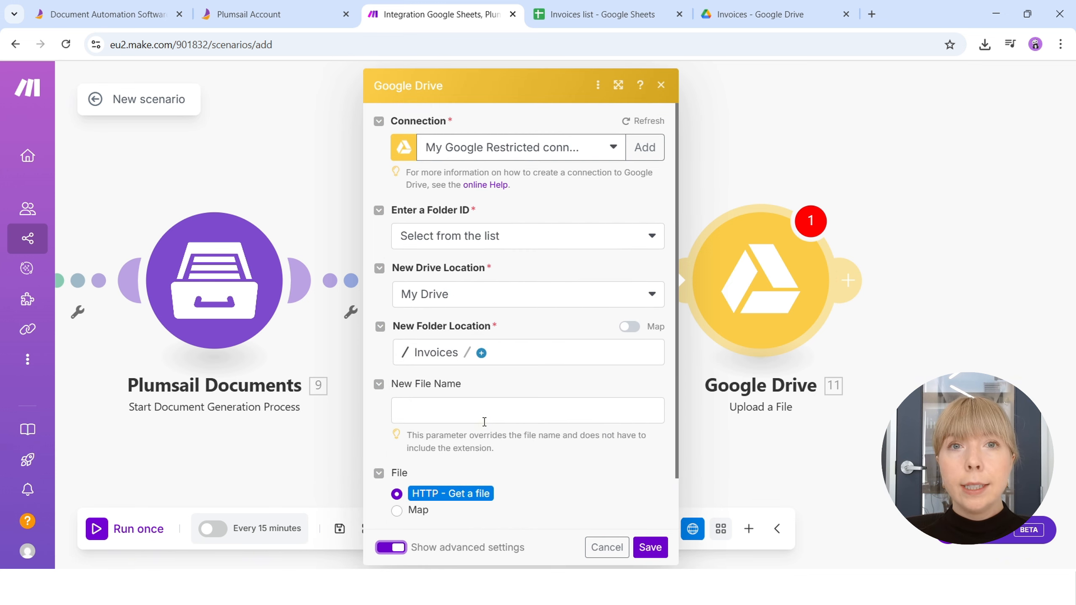
pyautogui.scroll(-1, 491, 423)
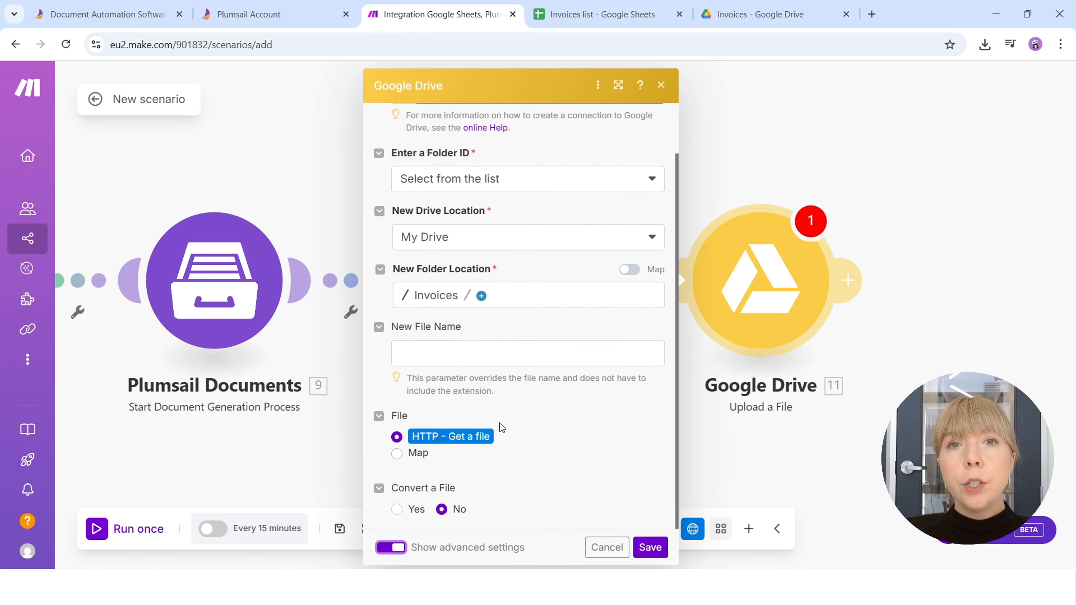
pyautogui.click(413, 456)
pyautogui.scroll(-2, 561, 399)
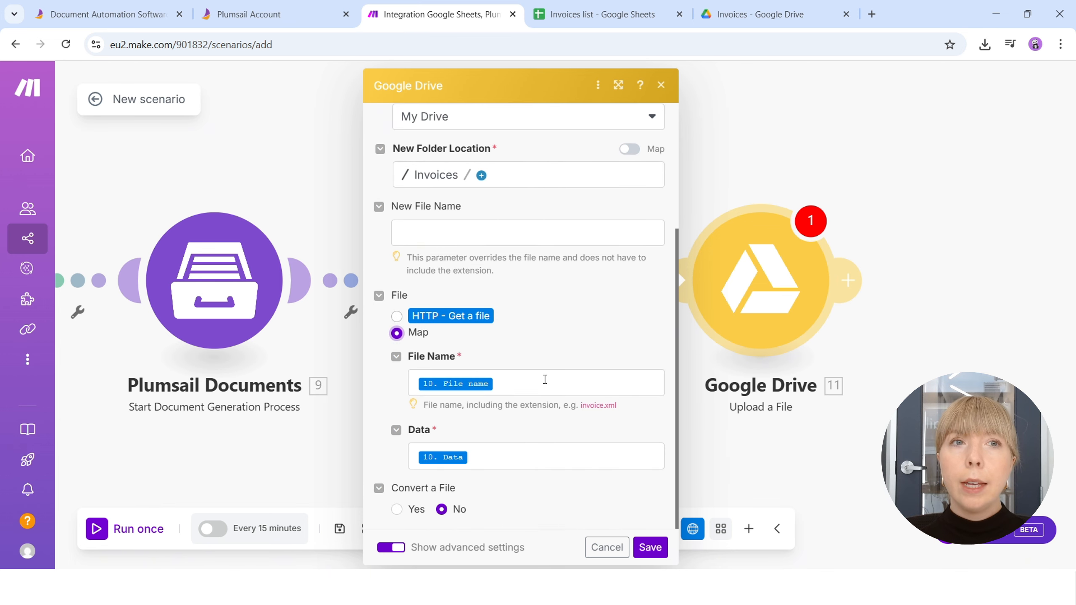
pyautogui.click(526, 388)
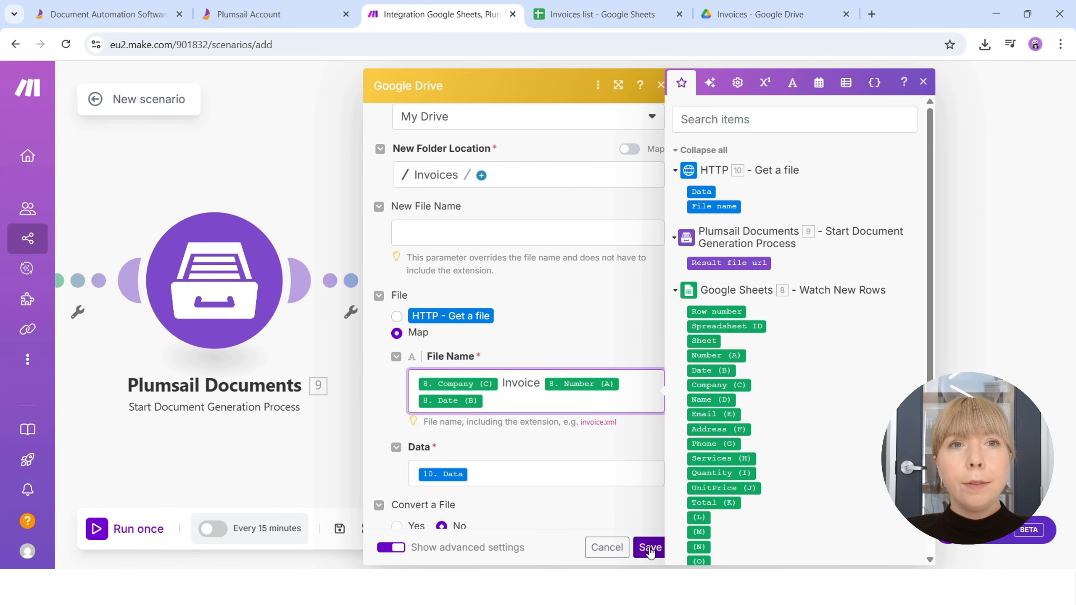
pyautogui.click(650, 548)
# - Append .pdf to the mapped File Name in the Google Drive module and save it
pyautogui.click(812, 222)
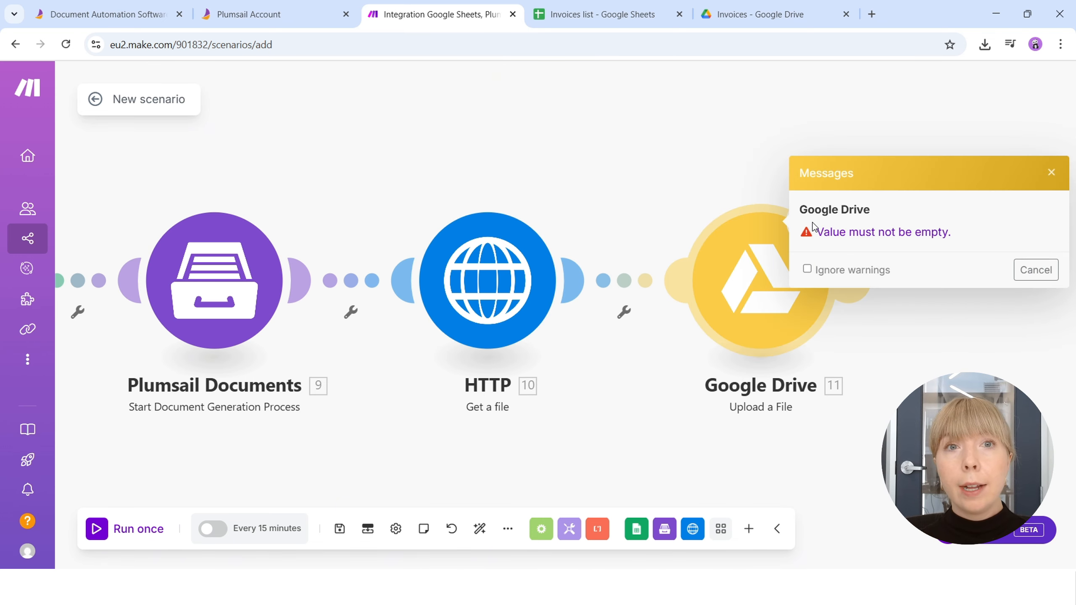
pyautogui.click(821, 232)
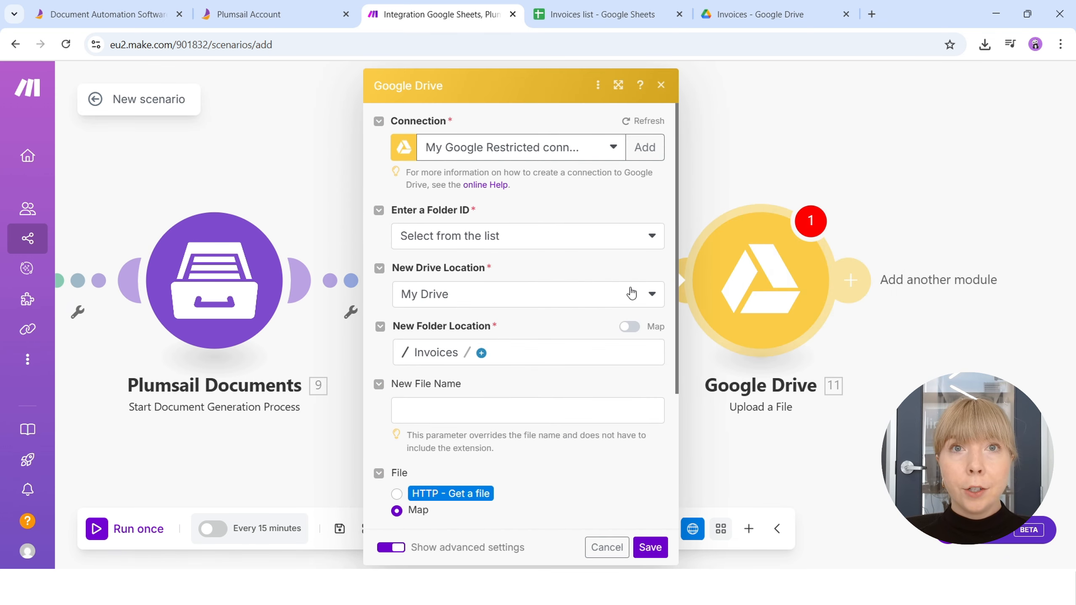
pyautogui.scroll(-5, 596, 306)
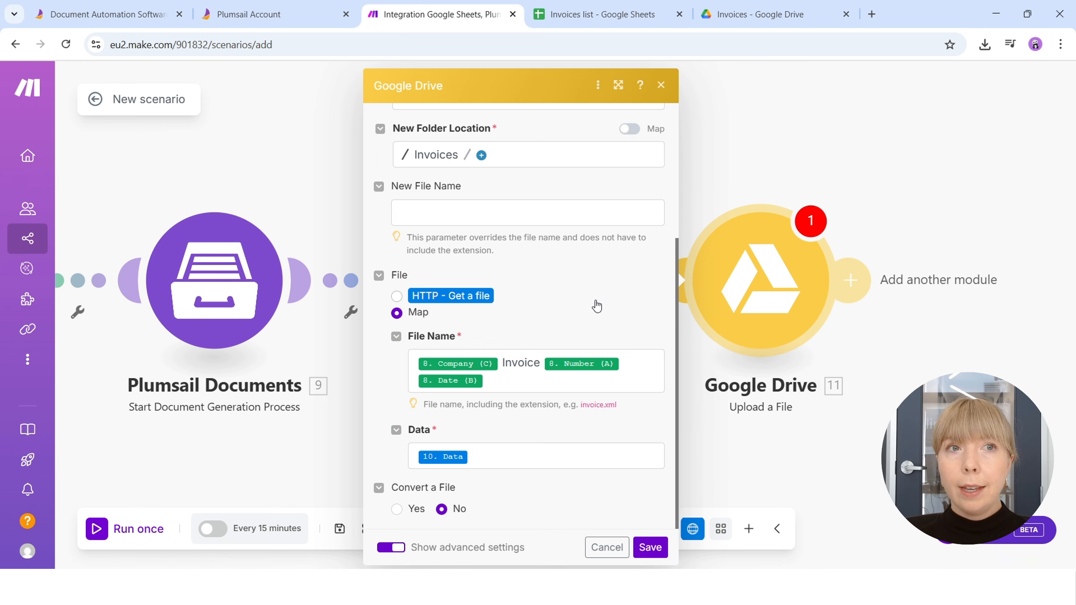
pyautogui.click(513, 375)
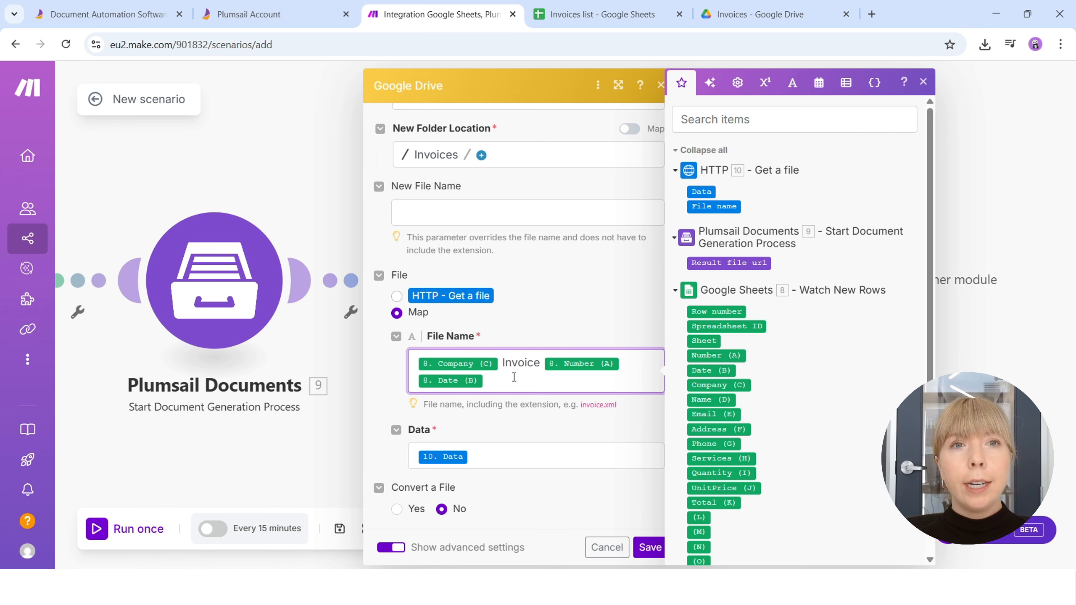
pyautogui.write('f')
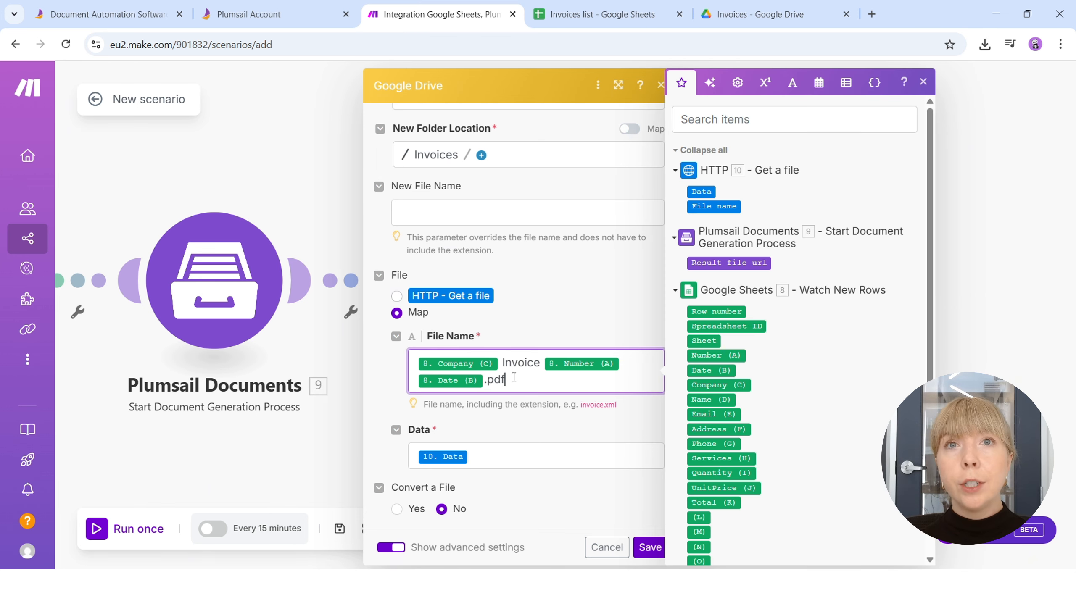
pyautogui.click(664, 550)
# - Add a Gmail Send an Email module after Google Drive, using the existing Google Restricted connection
pyautogui.click(589, 286)
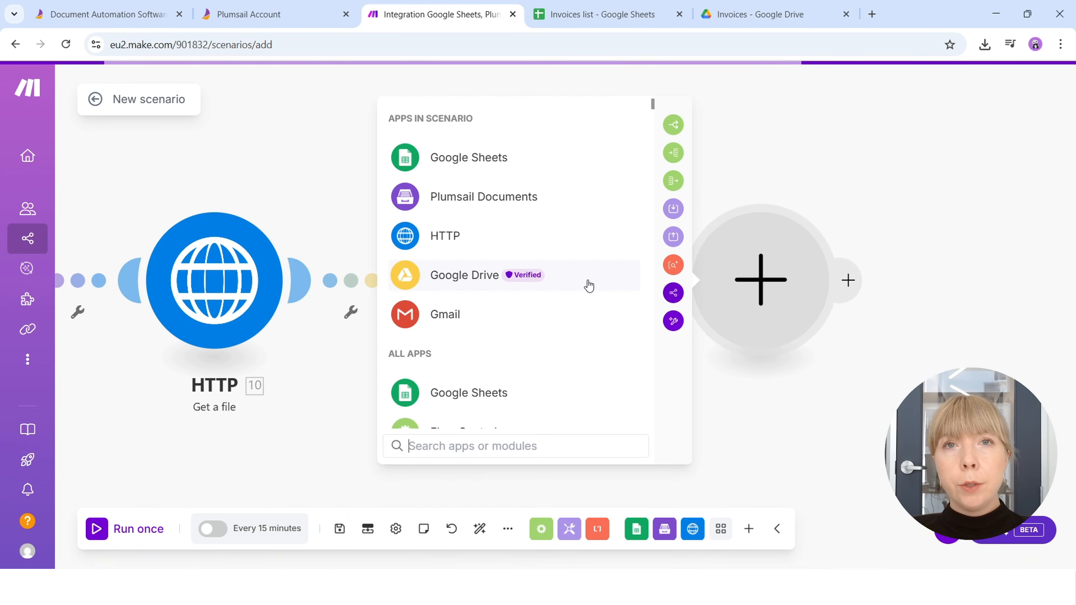
pyautogui.click(627, 314)
pyautogui.scroll(-3, 566, 325)
pyautogui.click(559, 348)
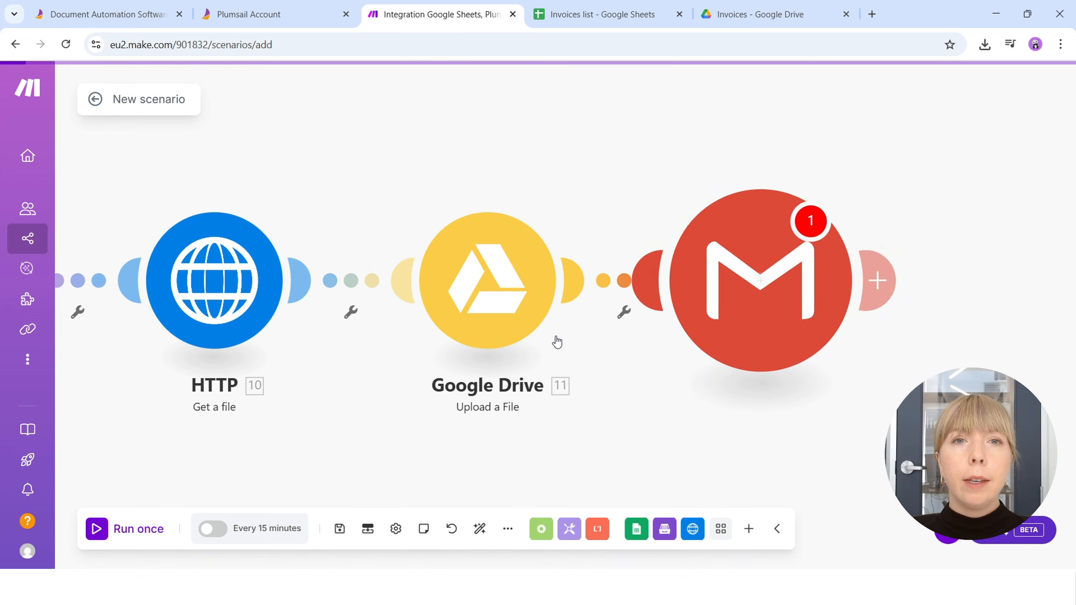
pyautogui.click(611, 157)
pyautogui.click(575, 200)
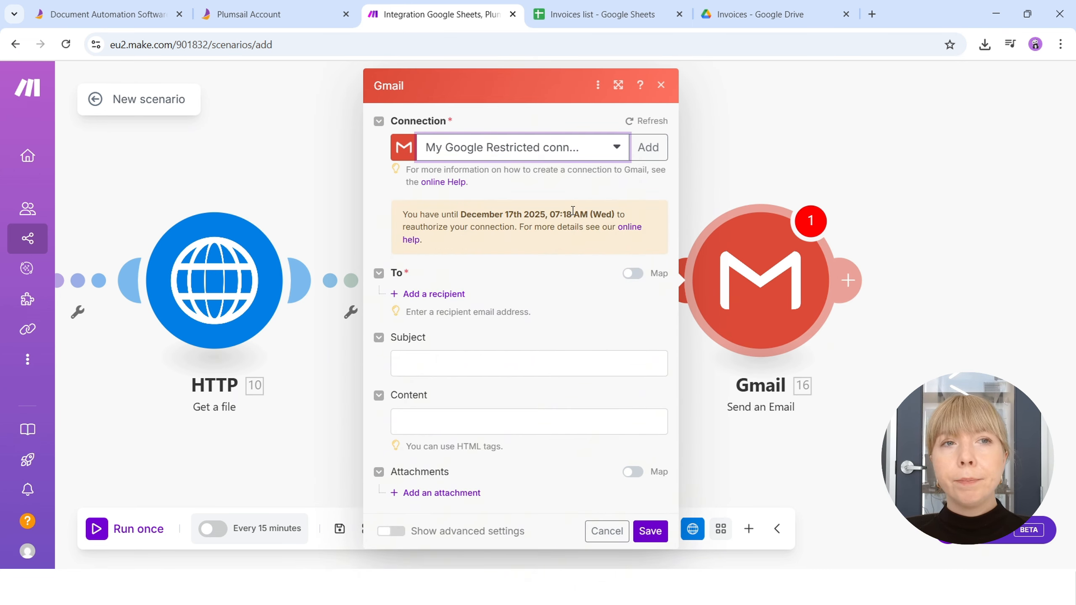
# - Set the email subject to "Invoice" followed by Number (A), and add a recipient mapped to Email (E)
pyautogui.click(476, 355)
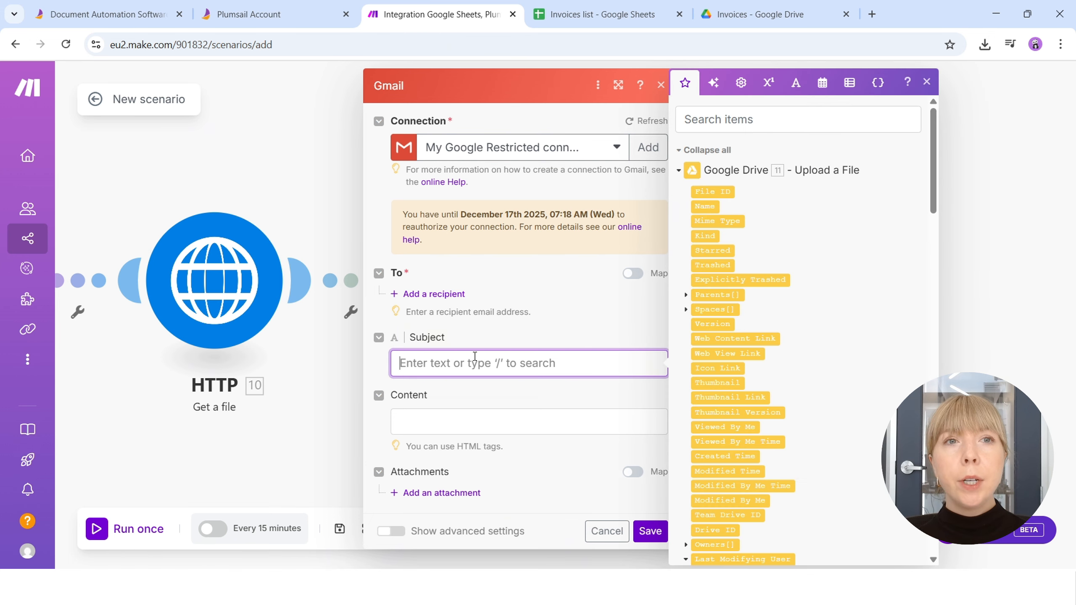
pyautogui.write('Invoice')
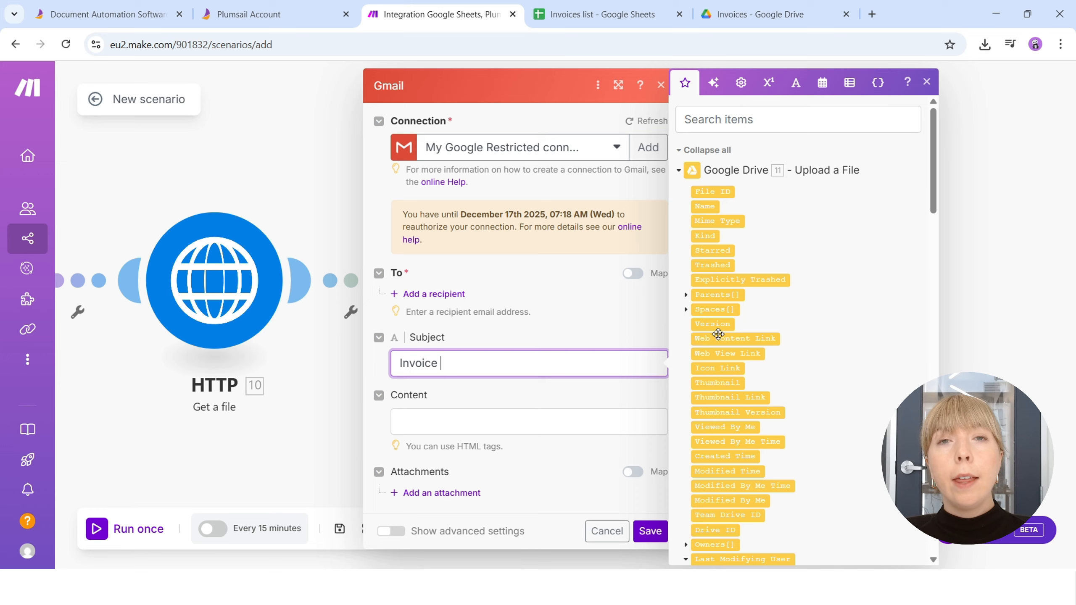
pyautogui.scroll(-15, 718, 334)
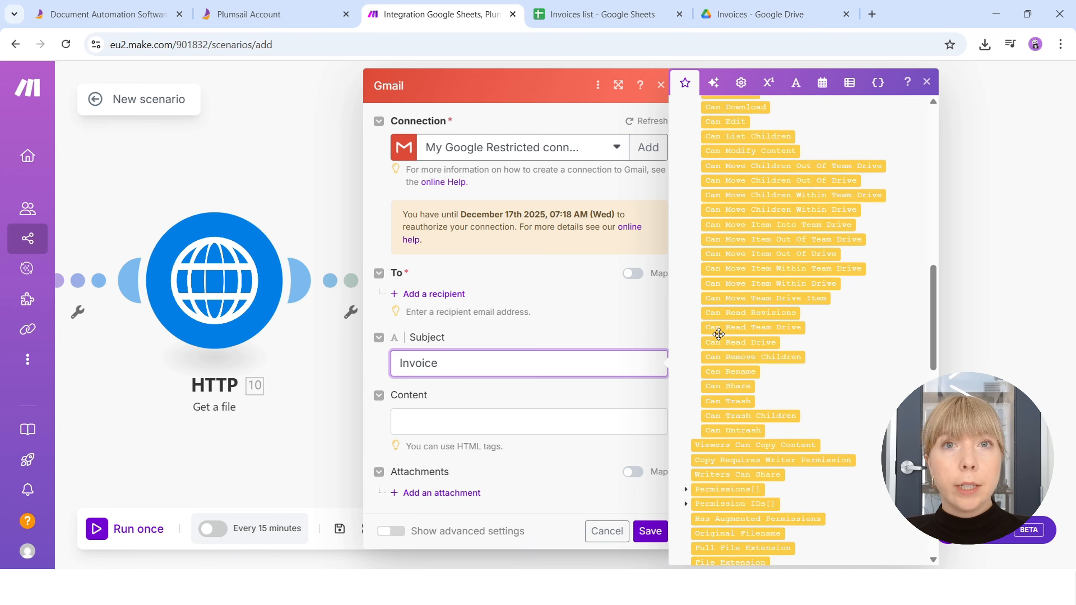
pyautogui.click(715, 350)
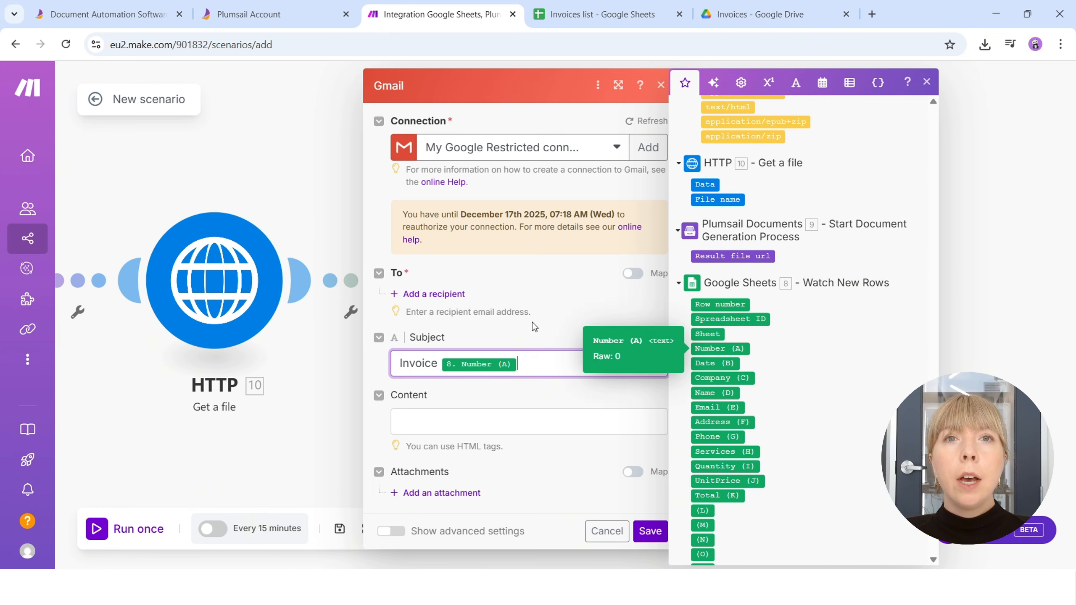
pyautogui.click(448, 294)
pyautogui.scroll(-15, 830, 316)
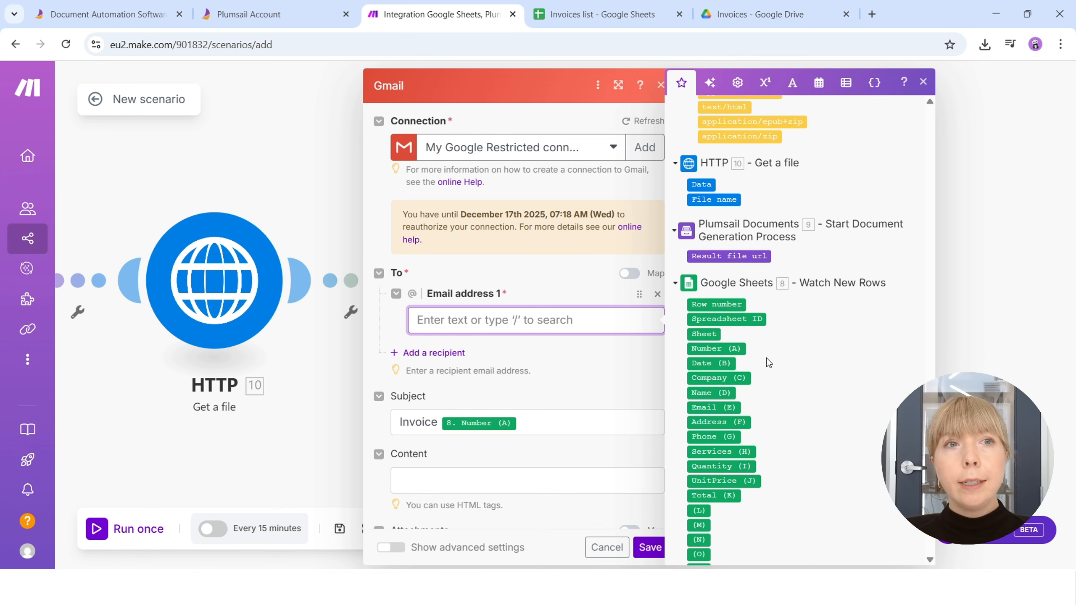
pyautogui.click(711, 407)
# - Enter the email content: "Hello, Please find the invoice attached. Let us know if you have any questions or need further information. Best regards, The Team"
pyautogui.click(526, 478)
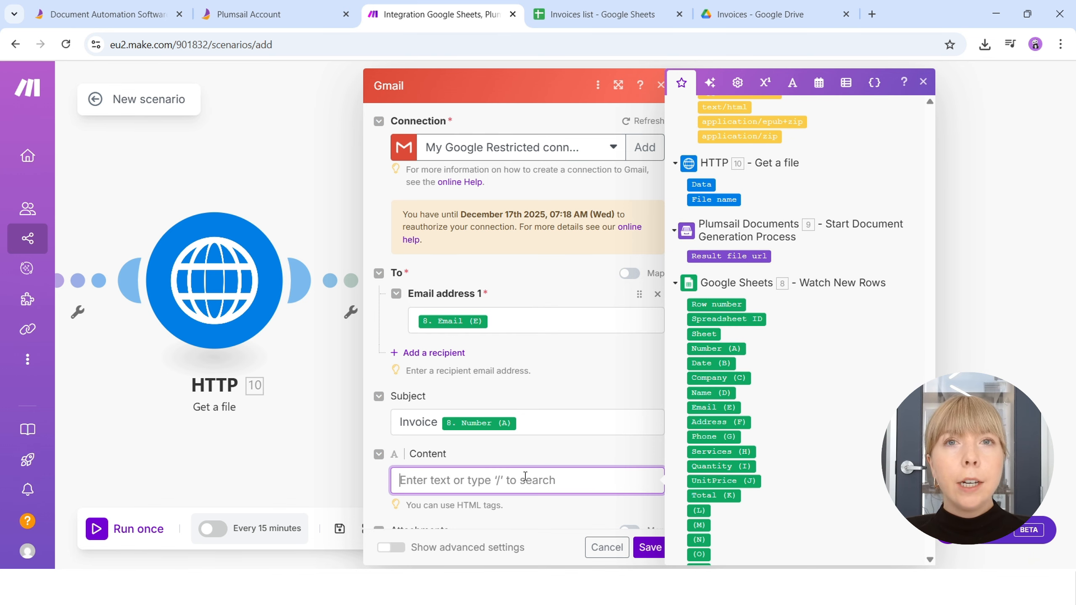
pyautogui.write('Hello,  Please find the invoice attached. Let us know if you have any questions or need further information.  Best regards, The Team')
pyautogui.scroll(-3, 518, 472)
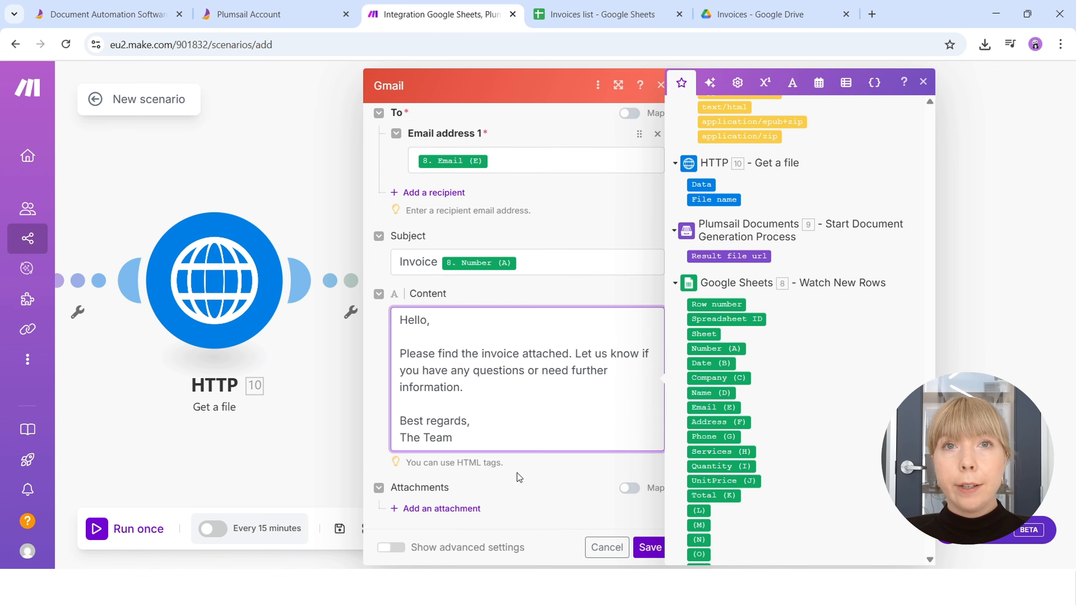
pyautogui.click(413, 453)
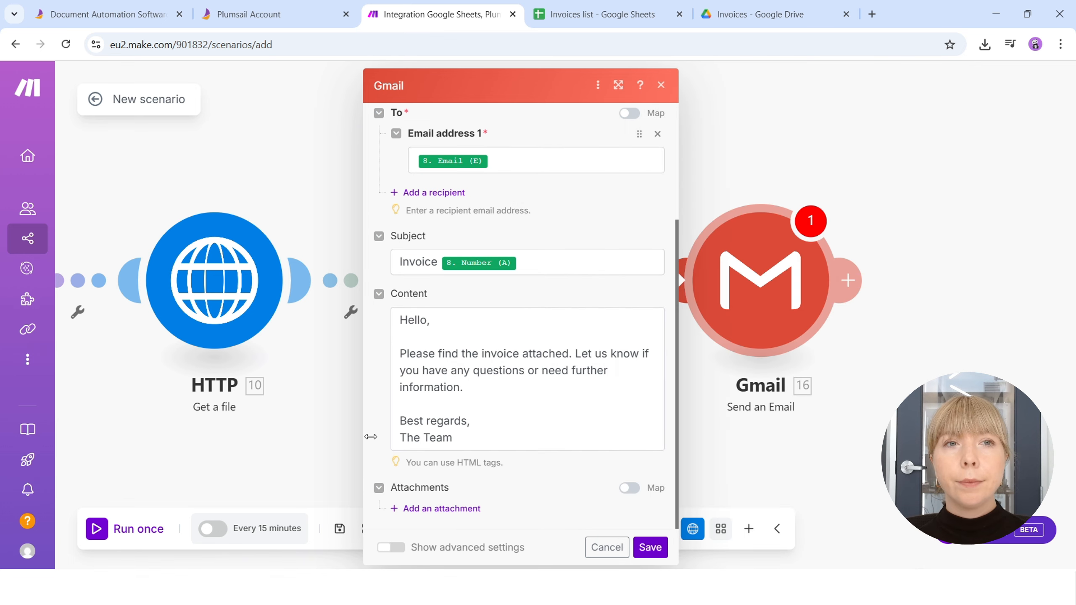
# - Add an attachment to the email and switch its File option to Map
pyautogui.click(414, 509)
pyautogui.scroll(-1, 471, 435)
pyautogui.scroll(-3, 470, 435)
pyautogui.click(431, 388)
pyautogui.scroll(-3, 530, 322)
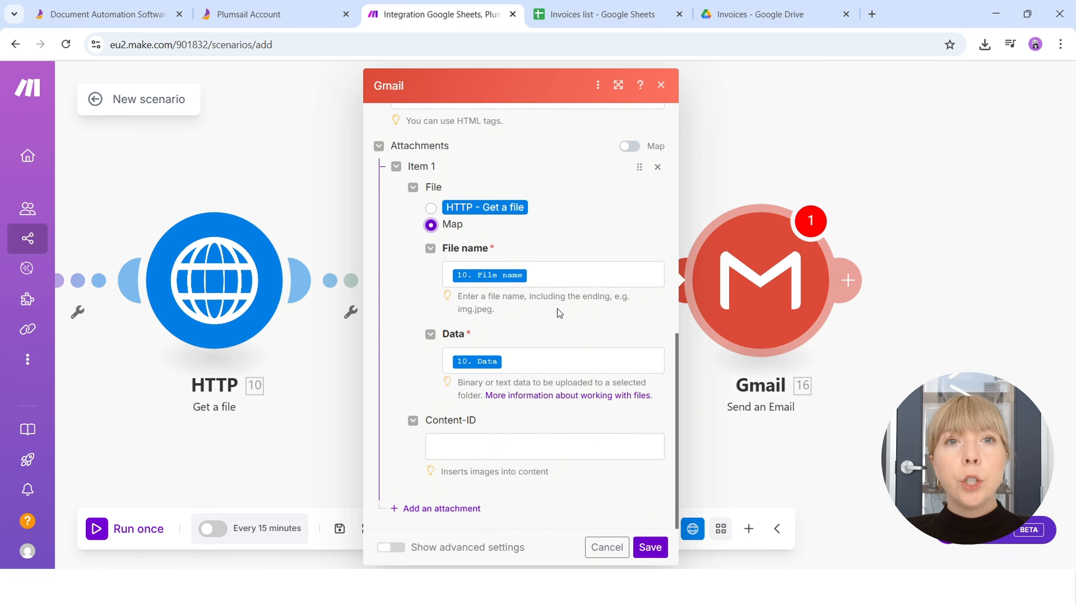
# - Replace the attachment's file name with "Invoice", Number (A) and .pdf, and save the Gmail module
pyautogui.click(557, 276)
pyautogui.press('BackSpace')
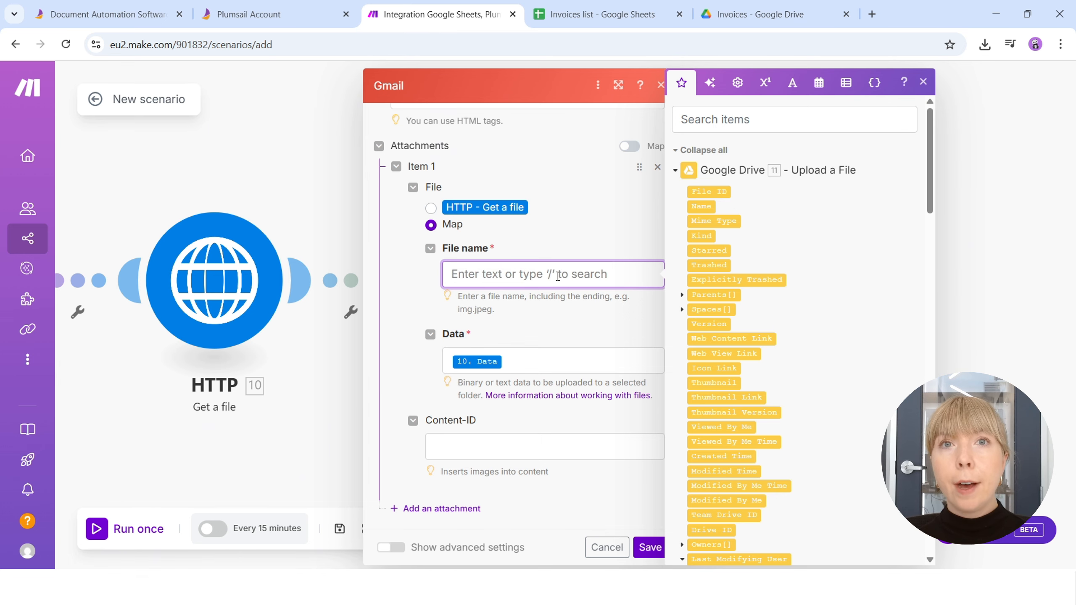
pyautogui.write('Invoice')
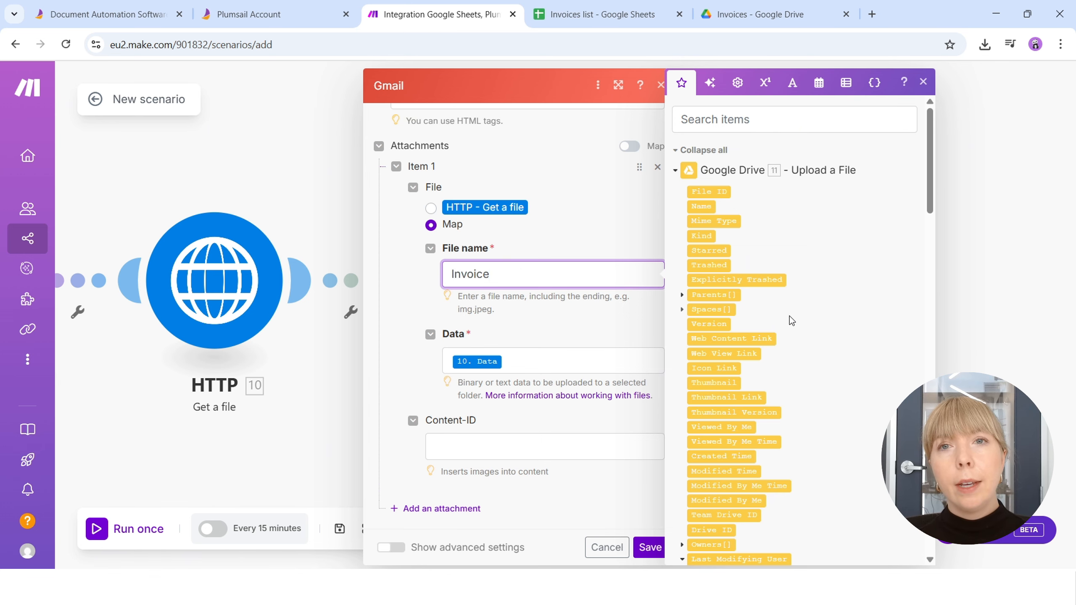
pyautogui.scroll(-10, 805, 315)
pyautogui.write('nvoice')
pyautogui.moveTo(716, 279); pyautogui.dragTo(590, 274)
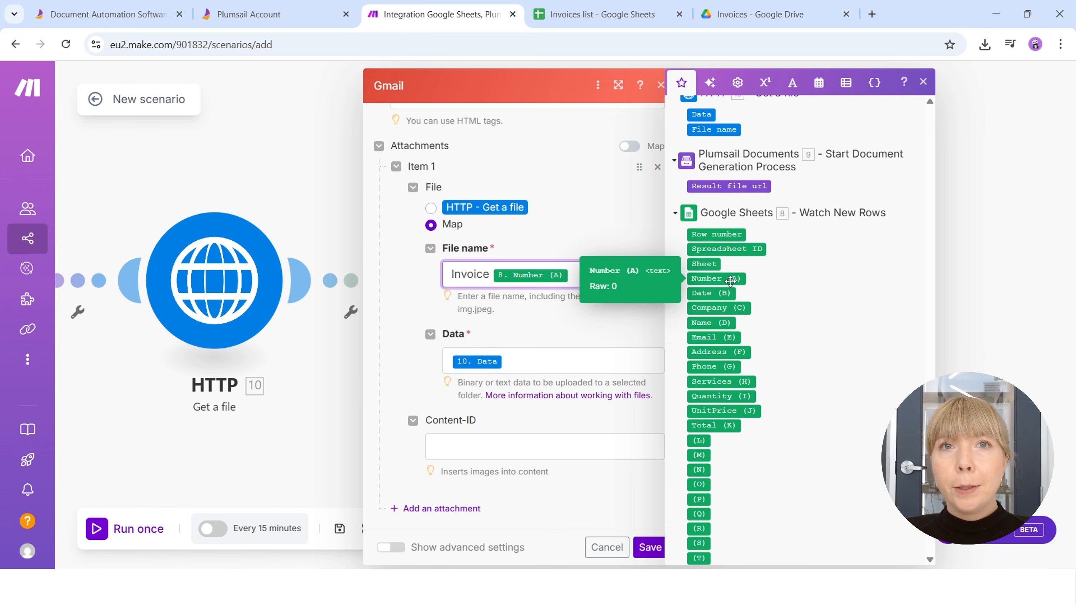
pyautogui.write('.pdf')
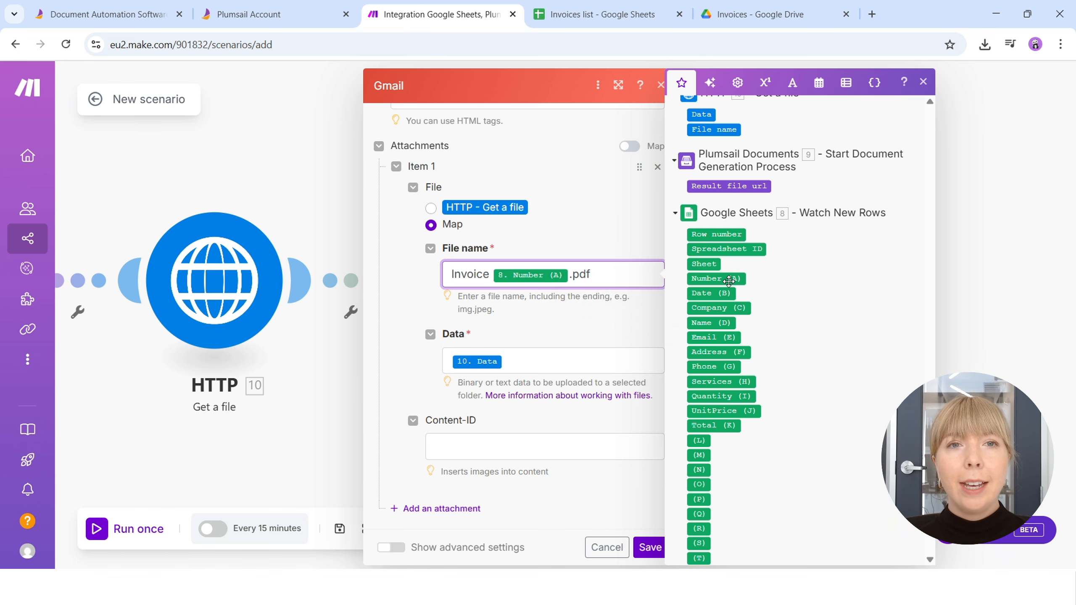
pyautogui.click(649, 548)
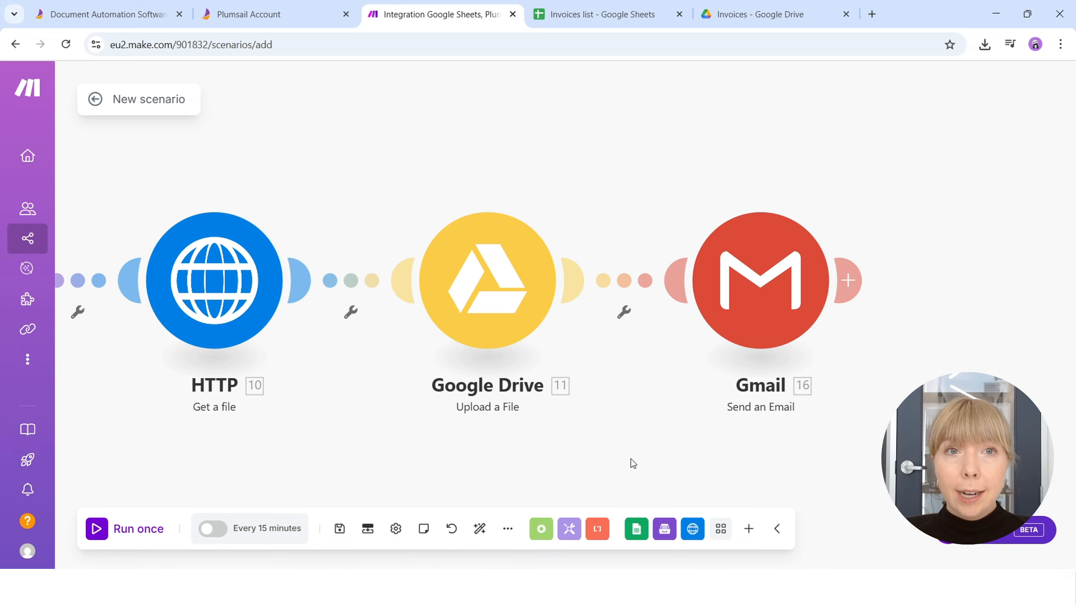
# - Auto-align the scenario's modules and run the scenario once
pyautogui.click(482, 528)
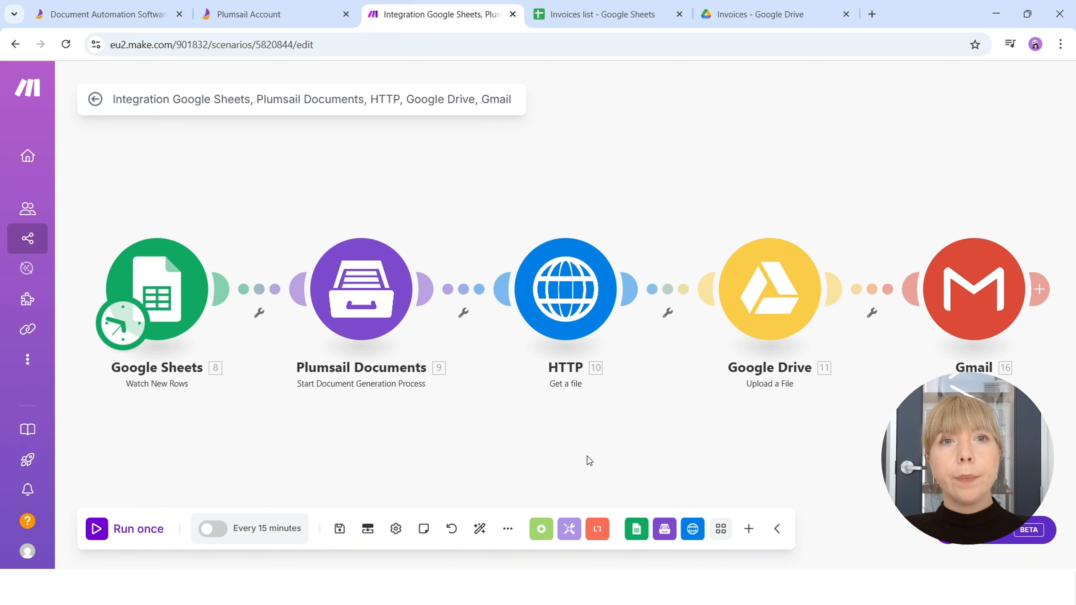
pyautogui.click(100, 536)
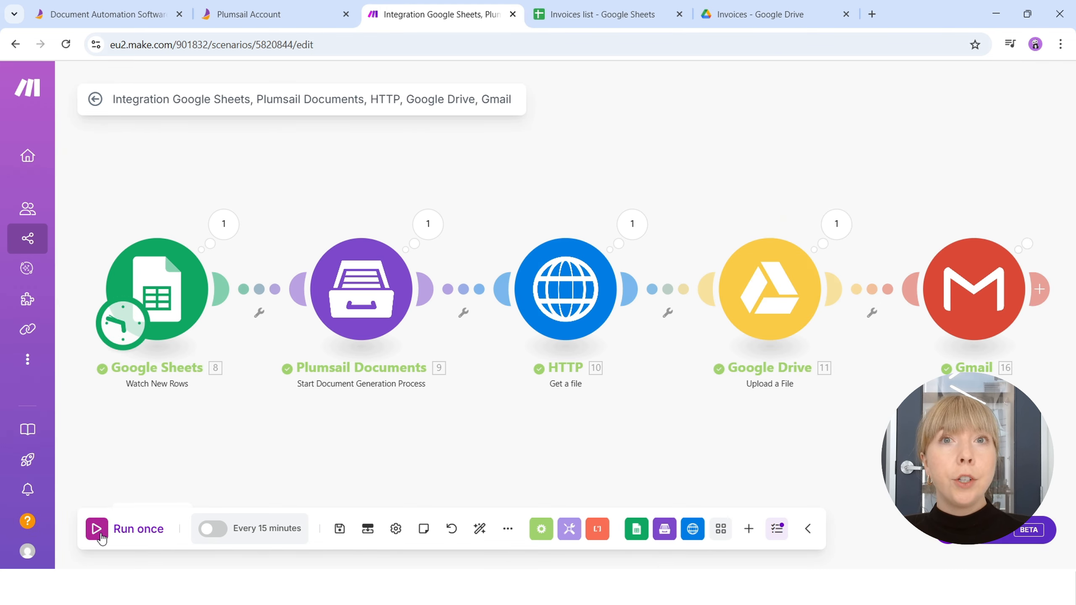
# - Switch to Google Drive to check the generated PDF in the Invoices folder, and to the Outlook inbox to check the invoice email
pyautogui.click(741, 15)
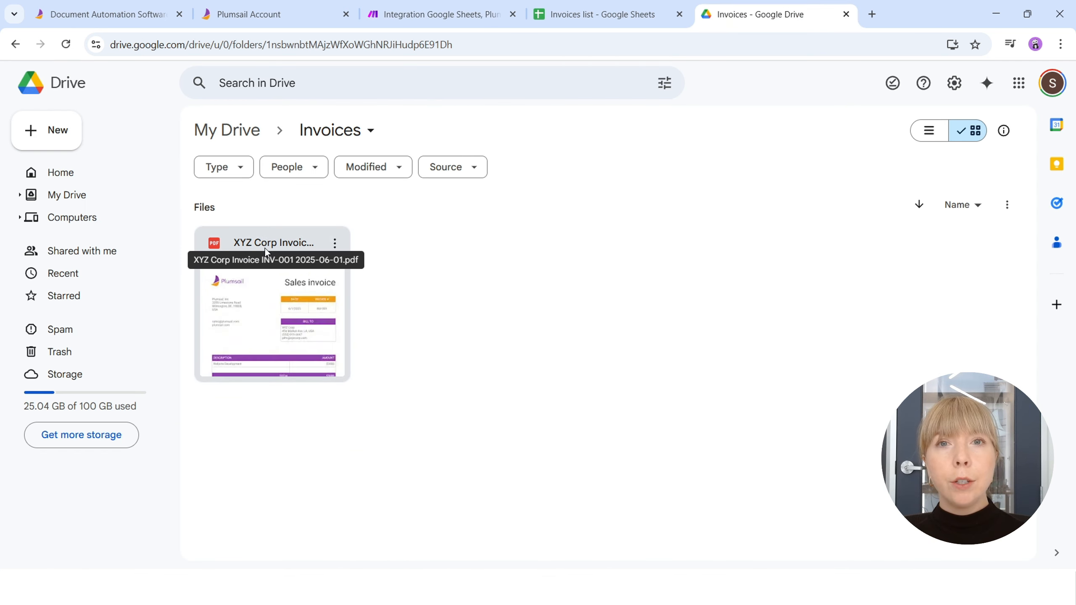
pyautogui.doubleClick(260, 316)
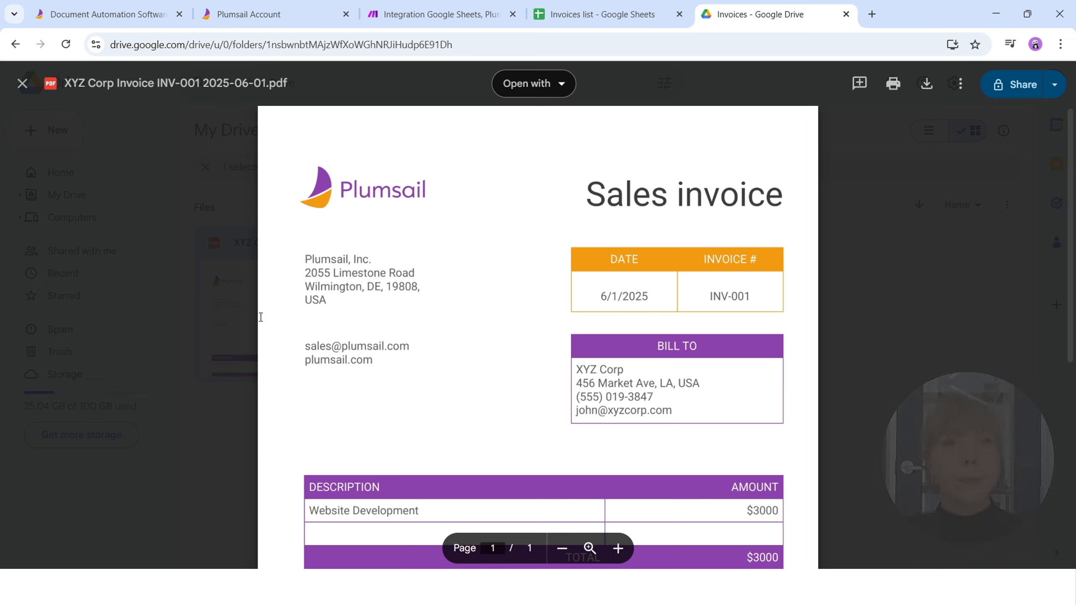
pyautogui.click(23, 84)
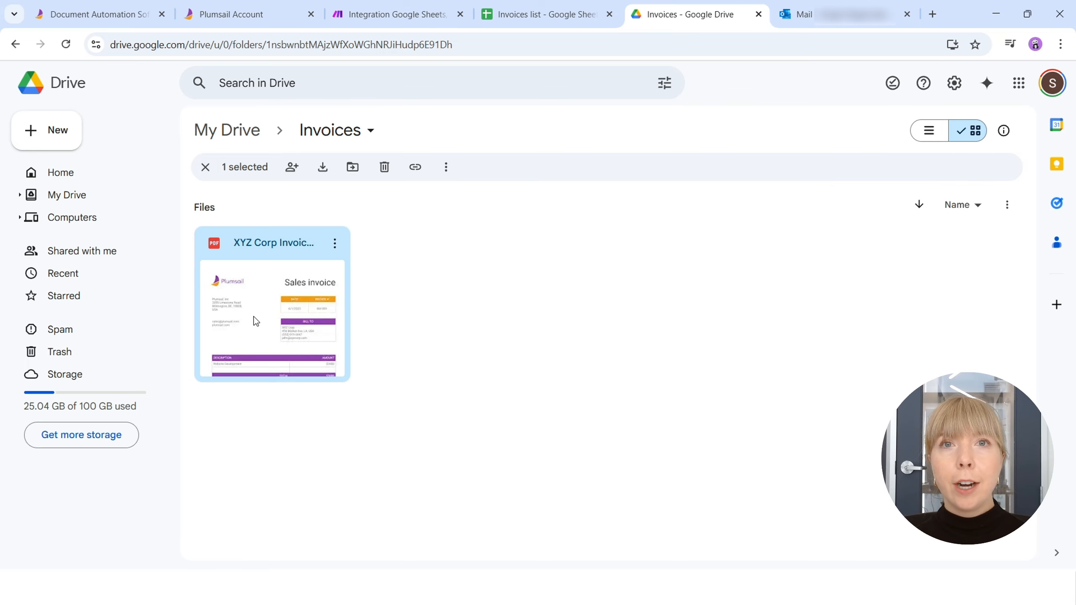
pyautogui.click(842, 19)
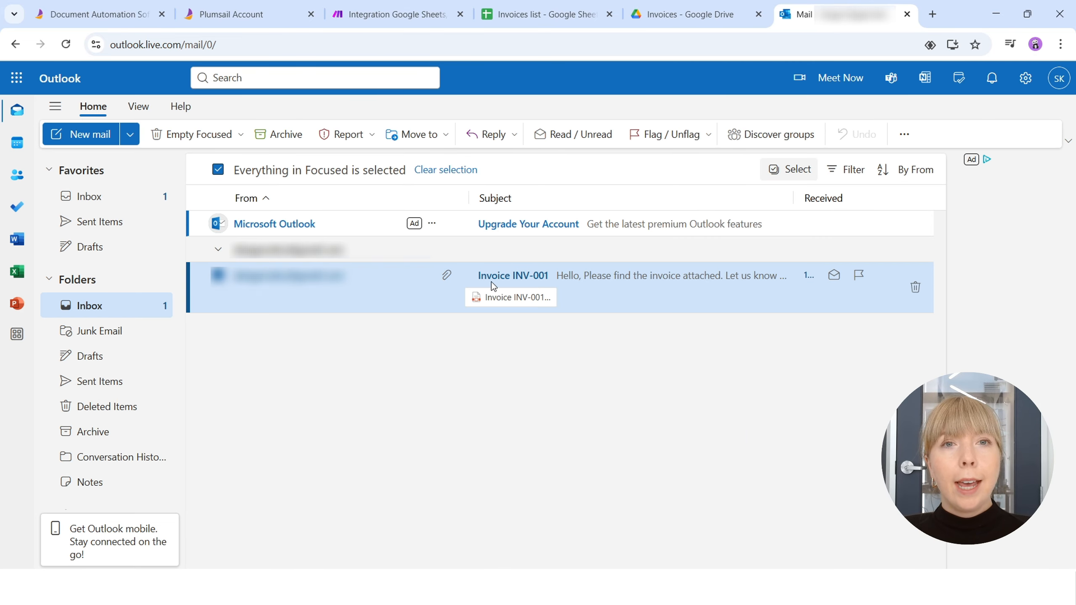
# - Open the PDF attached to the Invoice INV-001 email
pyautogui.click(514, 298)
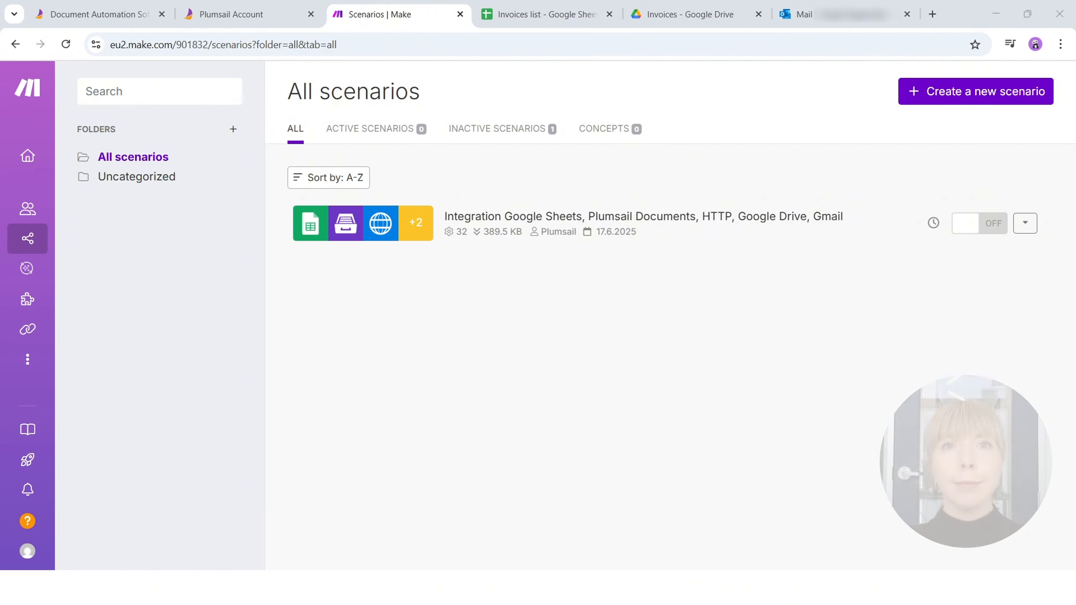
# - Create a new Make scenario that starts with the Google Sheets Search Rows module
pyautogui.click(916, 98)
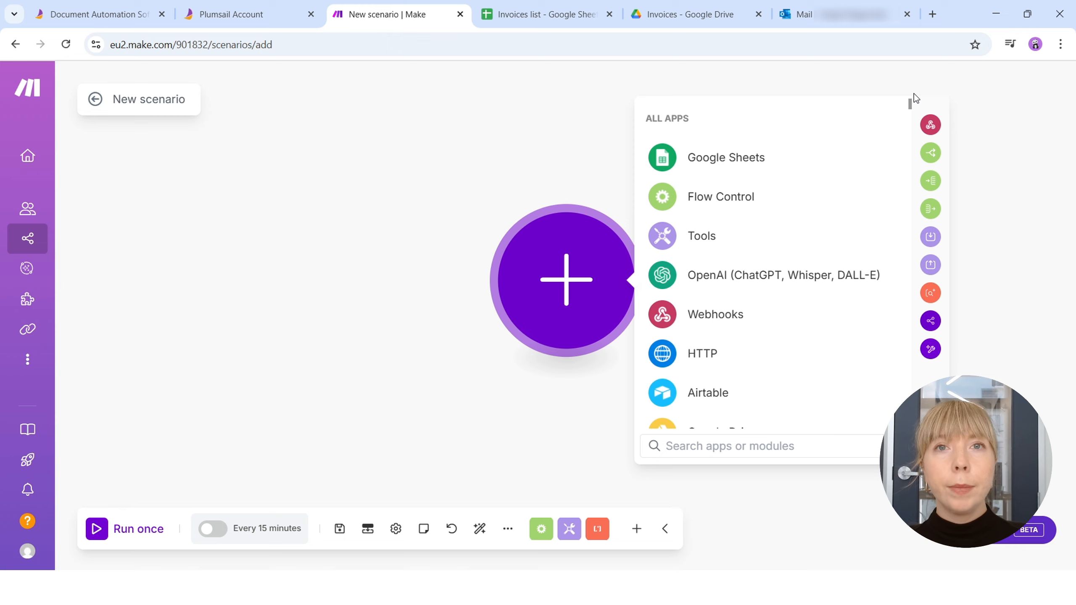
pyautogui.click(781, 157)
pyautogui.scroll(-5, 720, 297)
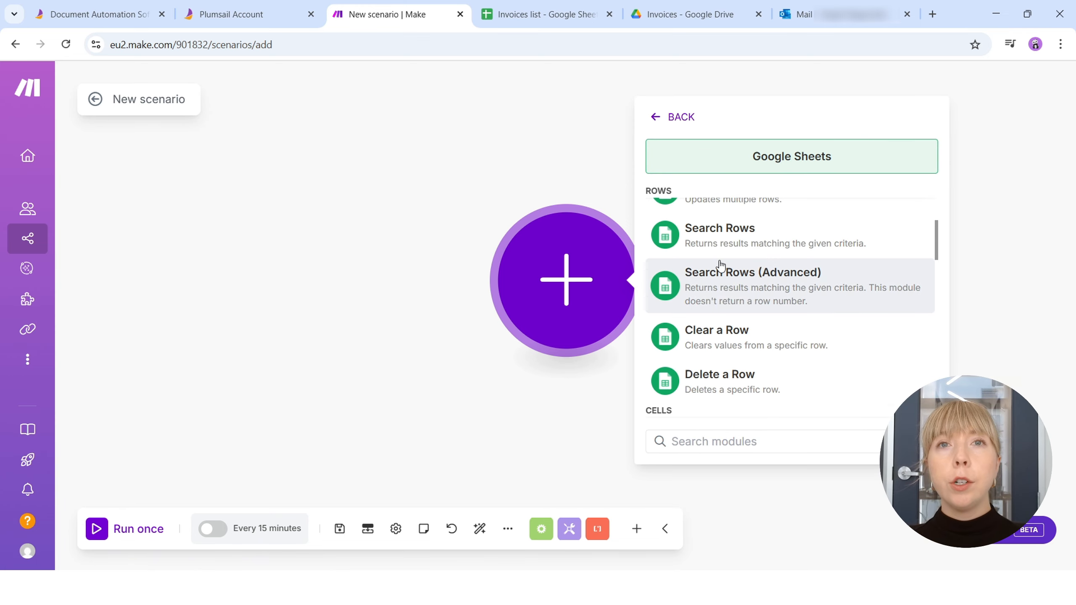
pyautogui.click(723, 232)
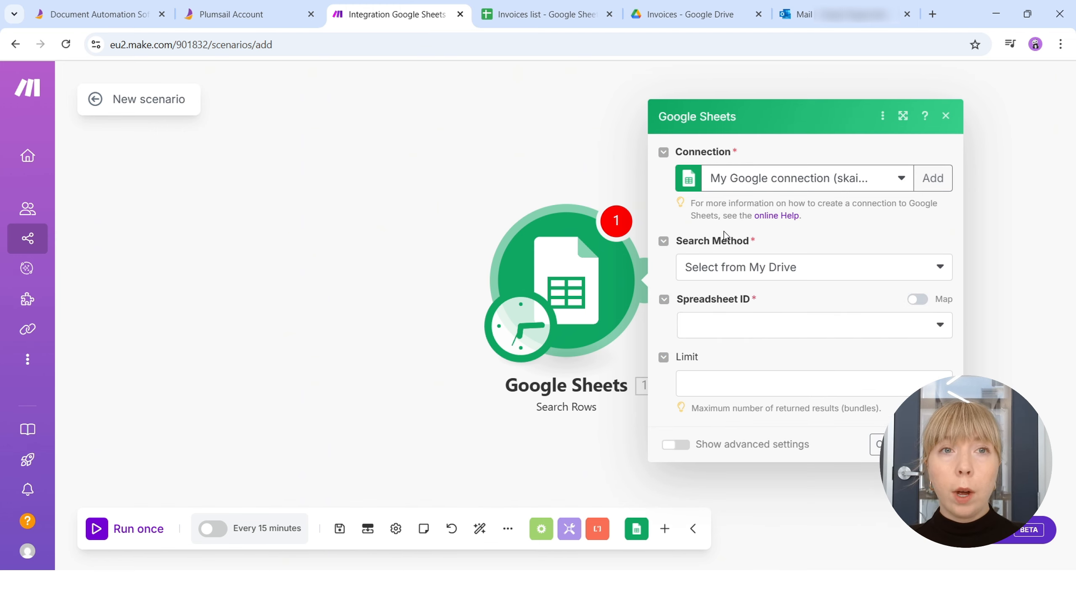
# - Set the Search Rows module to the Invoices sheet of the Invoices list spreadsheet and save it
pyautogui.click(897, 326)
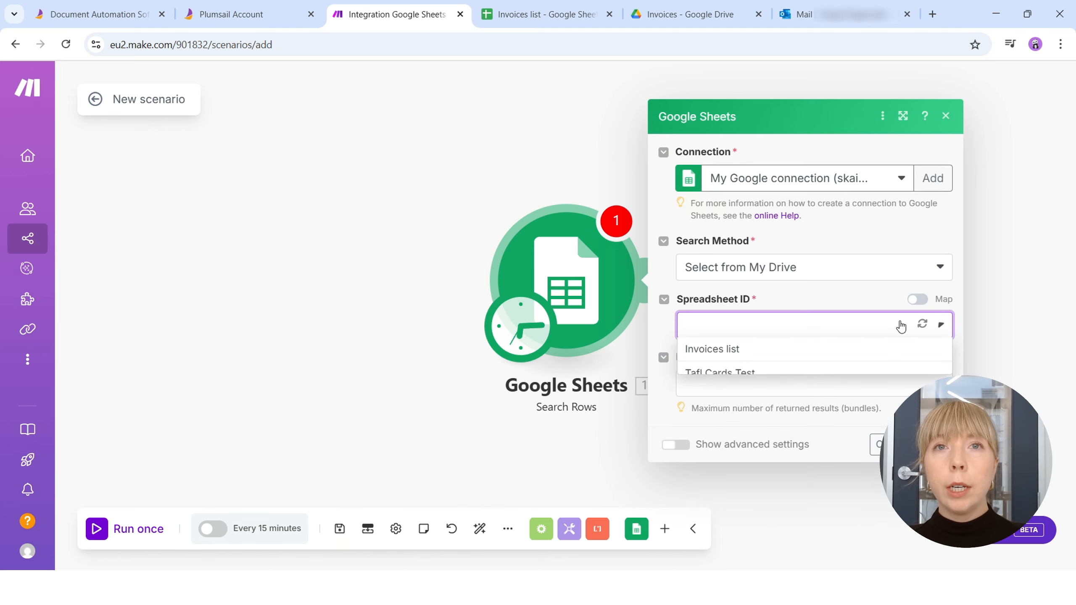
pyautogui.click(899, 349)
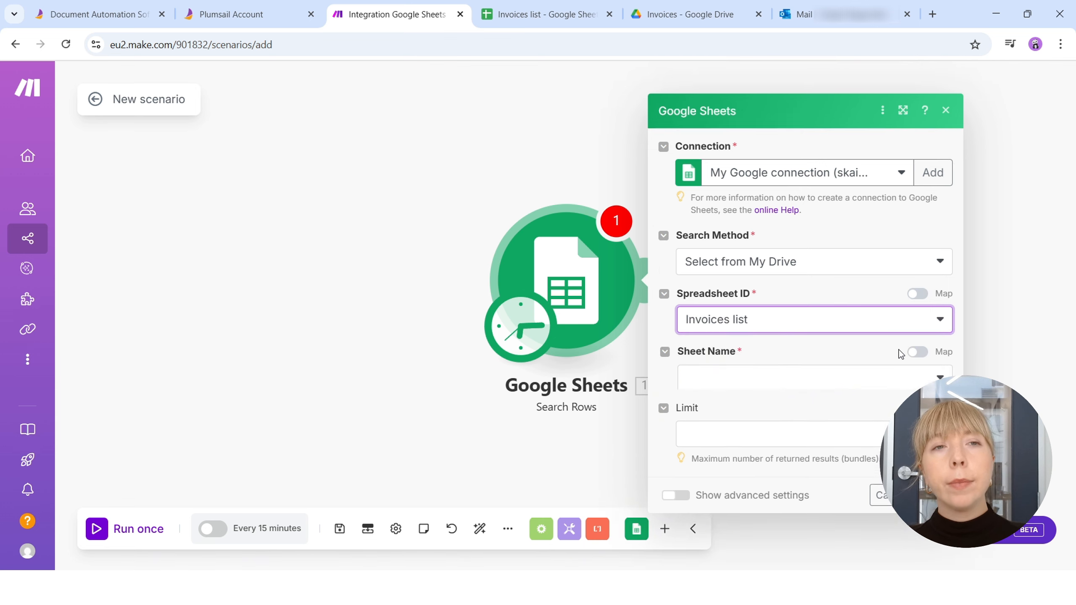
pyautogui.click(899, 353)
pyautogui.click(881, 380)
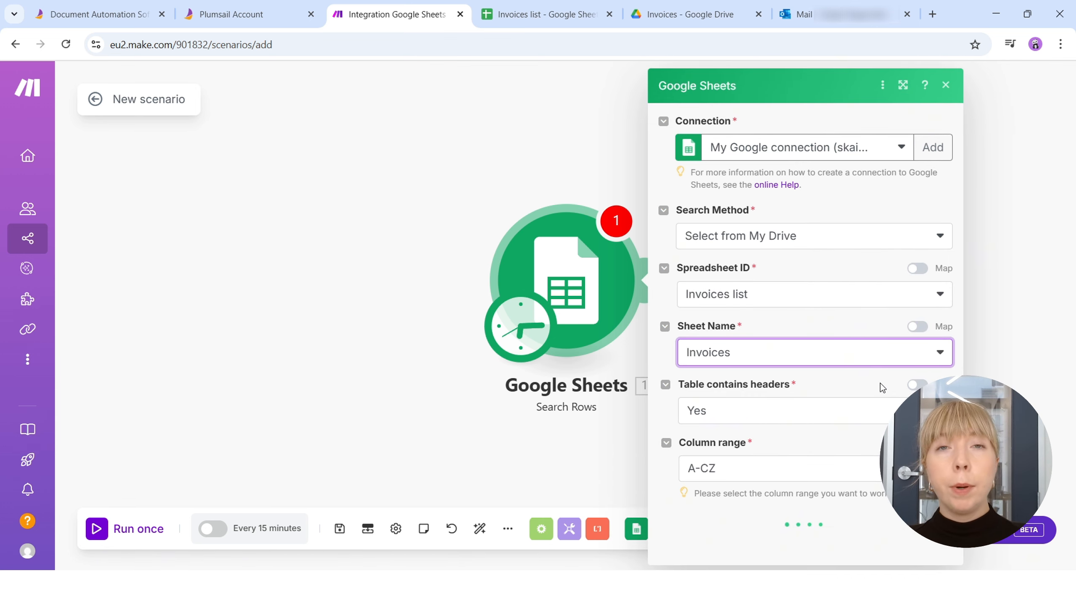
pyautogui.scroll(-2, 881, 384)
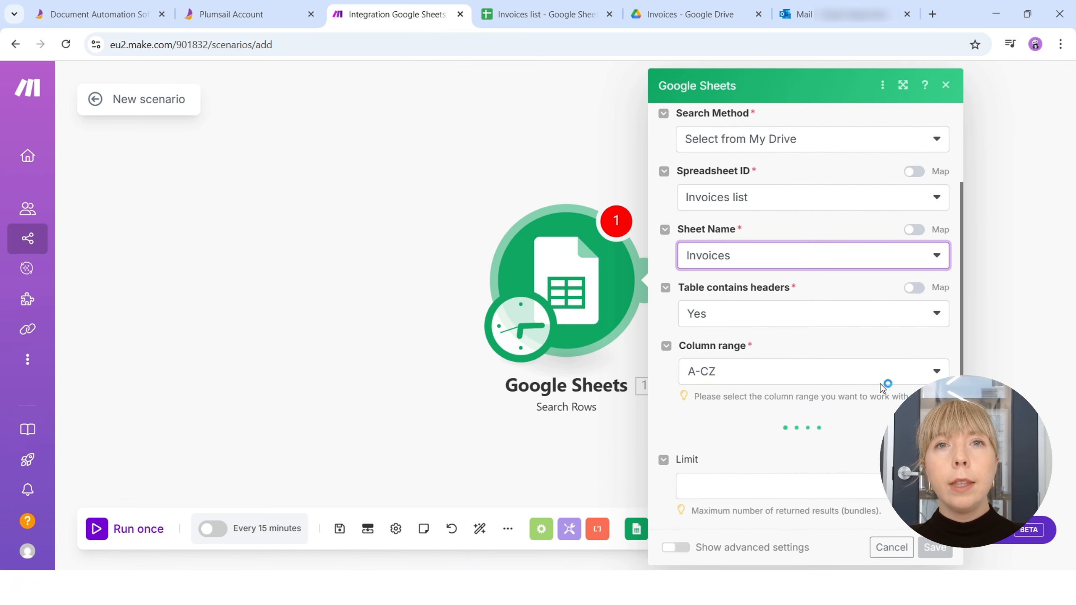
pyautogui.scroll(-5, 882, 386)
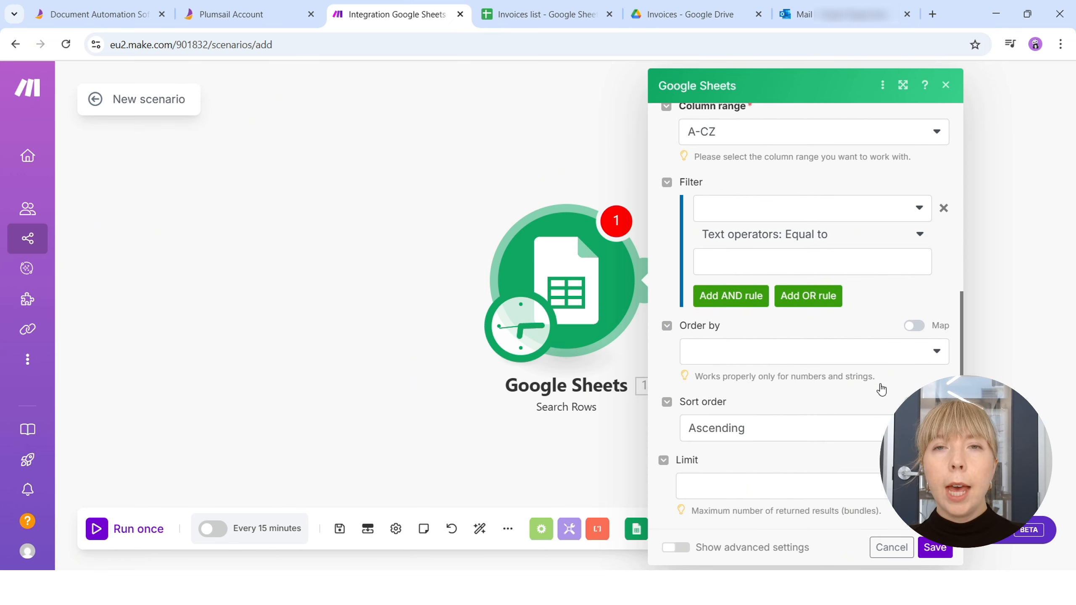
pyautogui.click(938, 547)
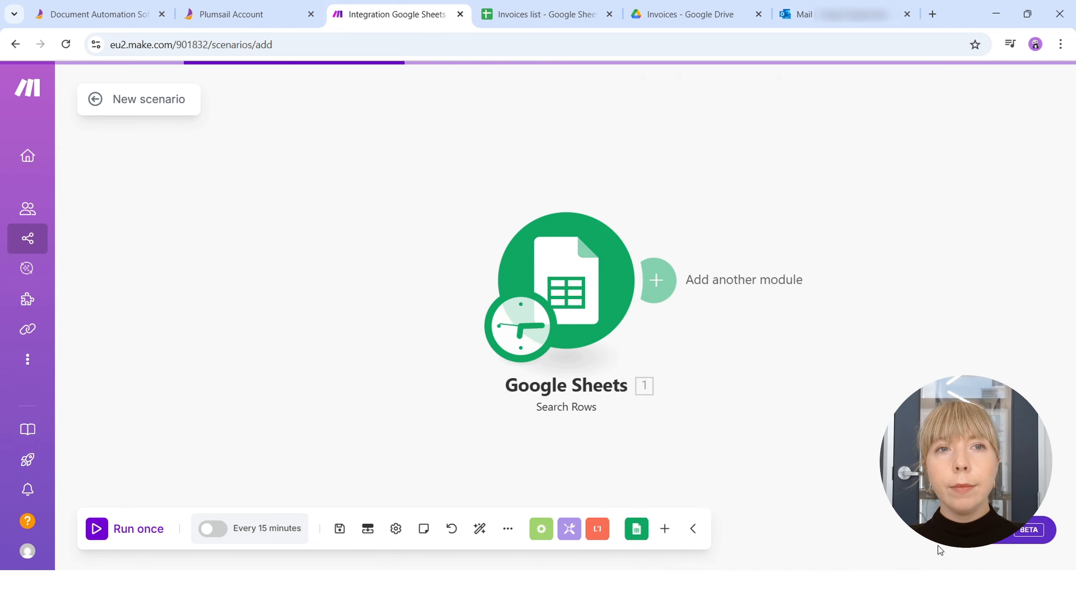
# - Add a Plumsail Documents Start Document Generation Process module after Google Sheets and select the Invoice process
pyautogui.click(651, 280)
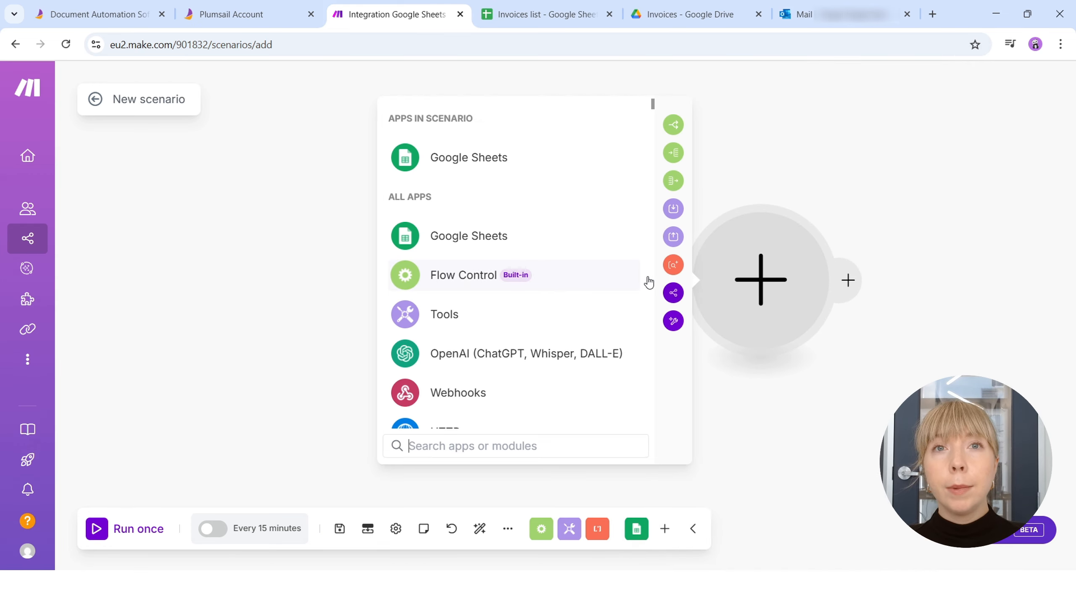
pyautogui.write('plum')
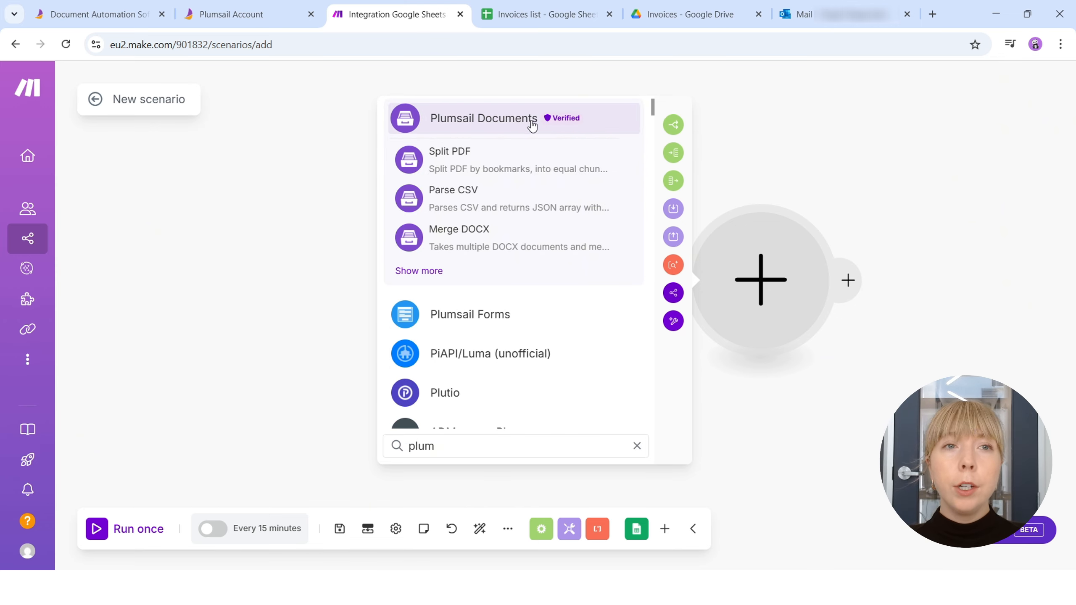
pyautogui.click(512, 116)
pyautogui.click(499, 275)
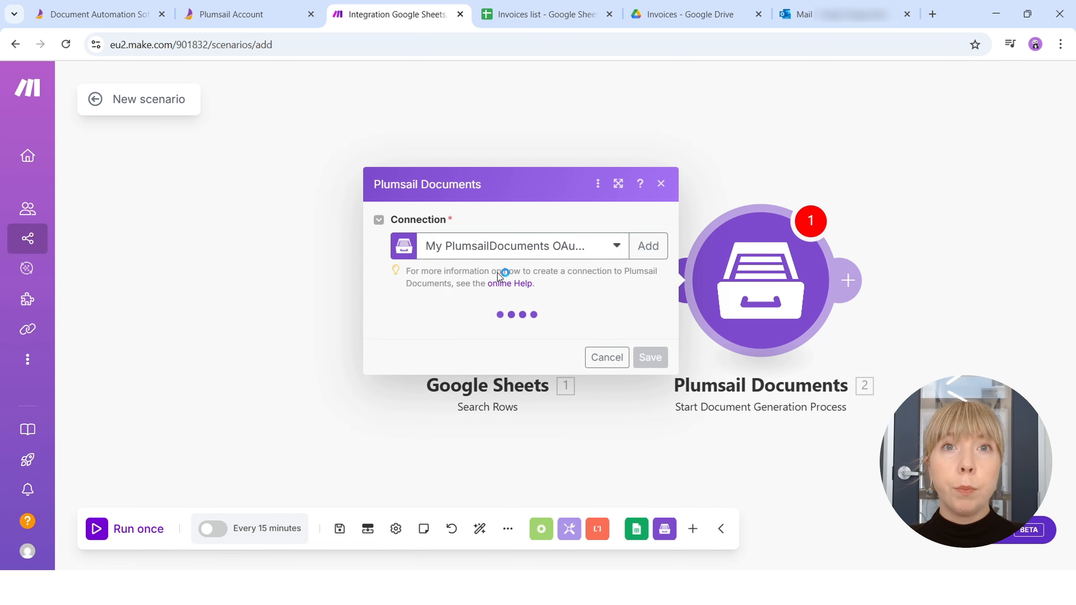
pyautogui.click(517, 339)
pyautogui.click(551, 359)
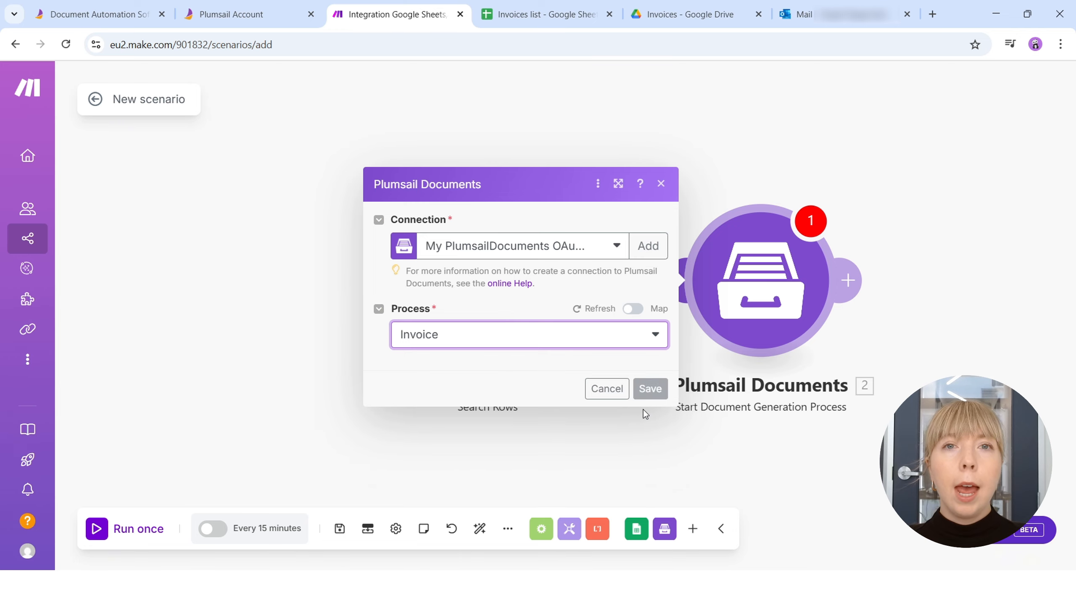
# - Map date to Date (B), number to Number (A) and customerCompany to Company (C) in the Plumsail module
pyautogui.click(614, 294)
pyautogui.click(705, 281)
pyautogui.click(500, 353)
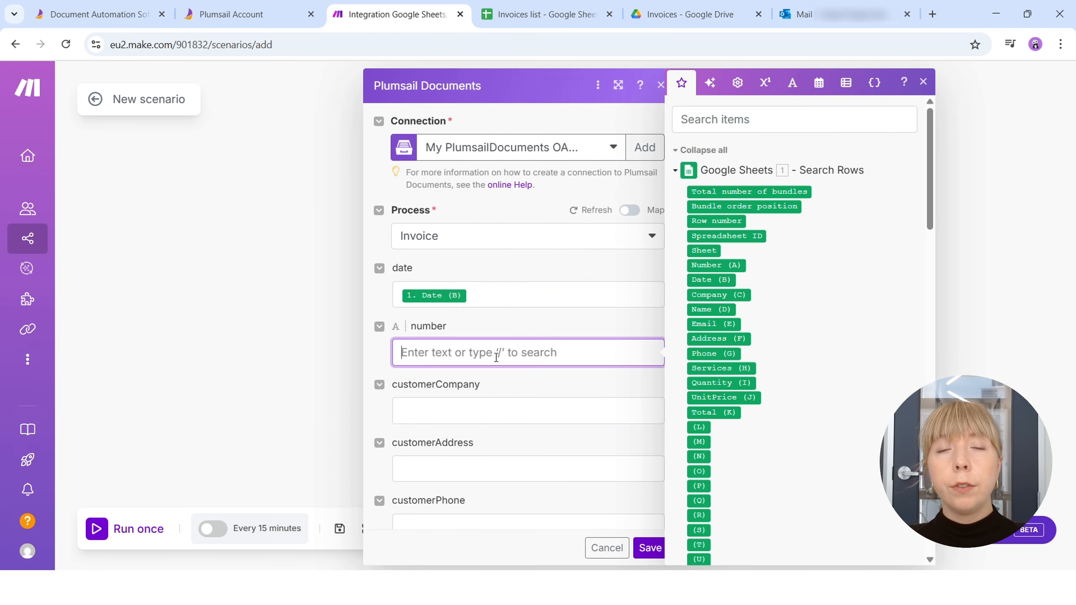
pyautogui.click(715, 265)
pyautogui.click(529, 411)
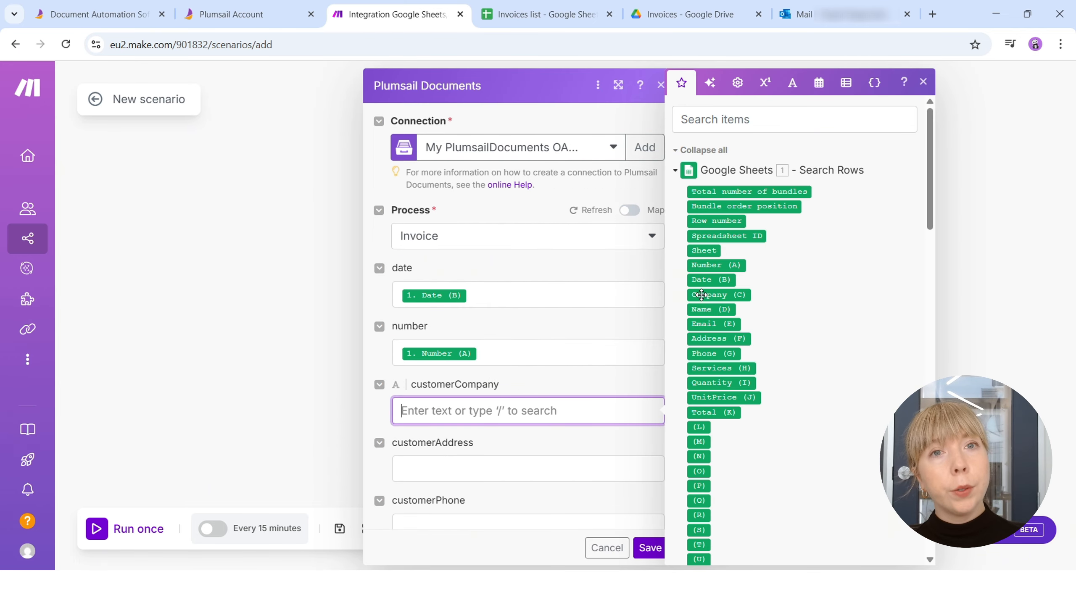
pyautogui.click(718, 294)
# - Map customerAddress to Address (F), customerPhone to Phone (G) and customerEmail to Email (E)
pyautogui.click(528, 468)
pyautogui.click(718, 338)
pyautogui.scroll(-3, 508, 424)
pyautogui.click(490, 398)
pyautogui.click(714, 354)
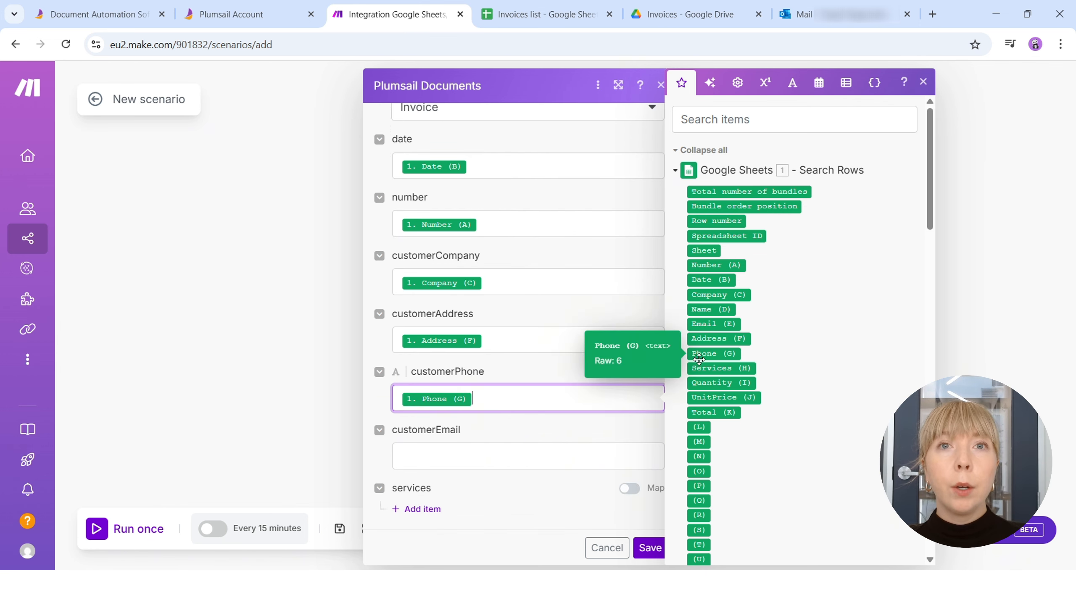
pyautogui.click(529, 456)
pyautogui.click(714, 323)
# - Add a services item with description Services (H) and amount Total (K), and save the Plumsail module
pyautogui.click(429, 510)
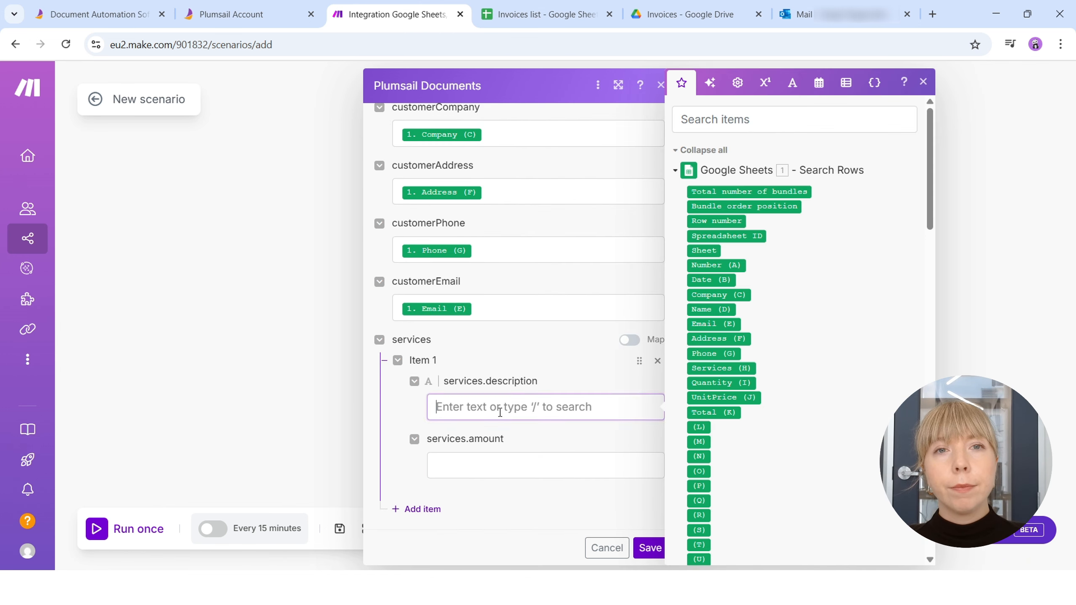
pyautogui.click(720, 368)
pyautogui.click(542, 465)
pyautogui.click(714, 412)
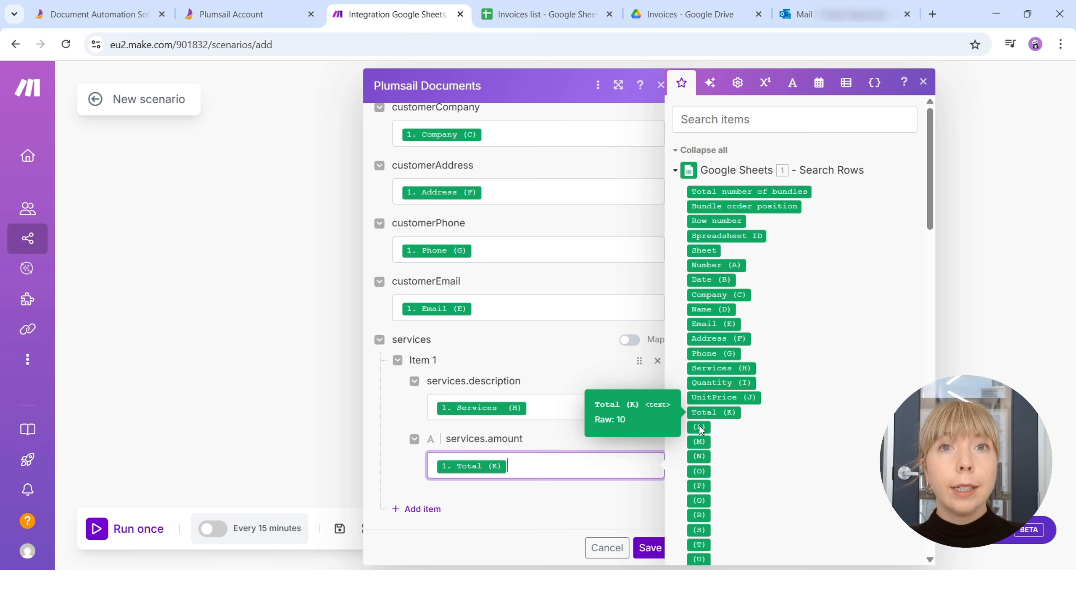
pyautogui.click(649, 548)
# - Add an HTTP Get a file module with its URL mapped to Plumsail's Result file url, and save it
pyautogui.click(851, 280)
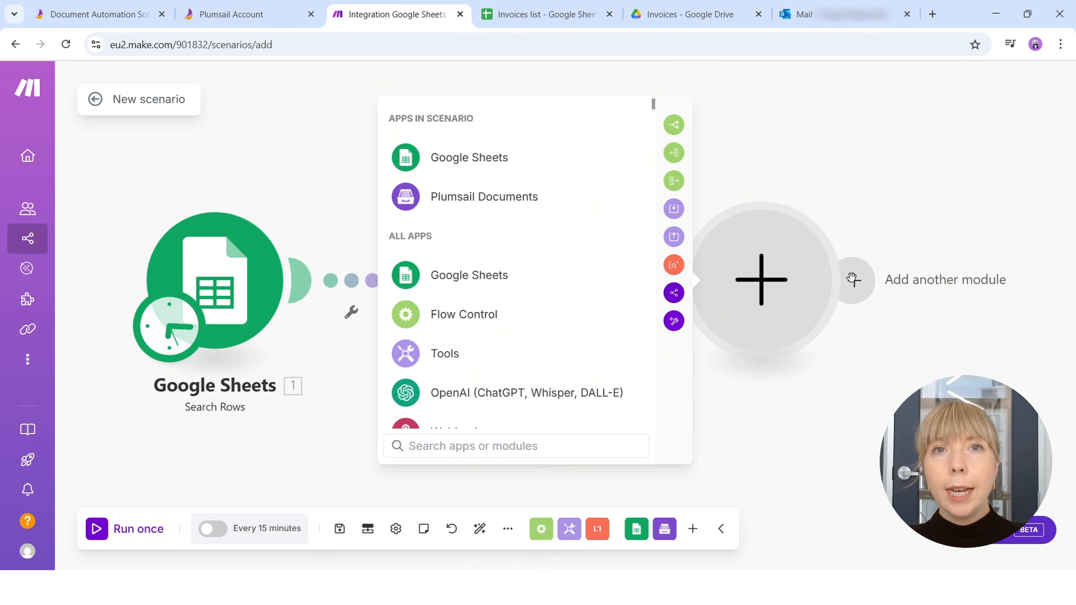
pyautogui.scroll(-5, 469, 265)
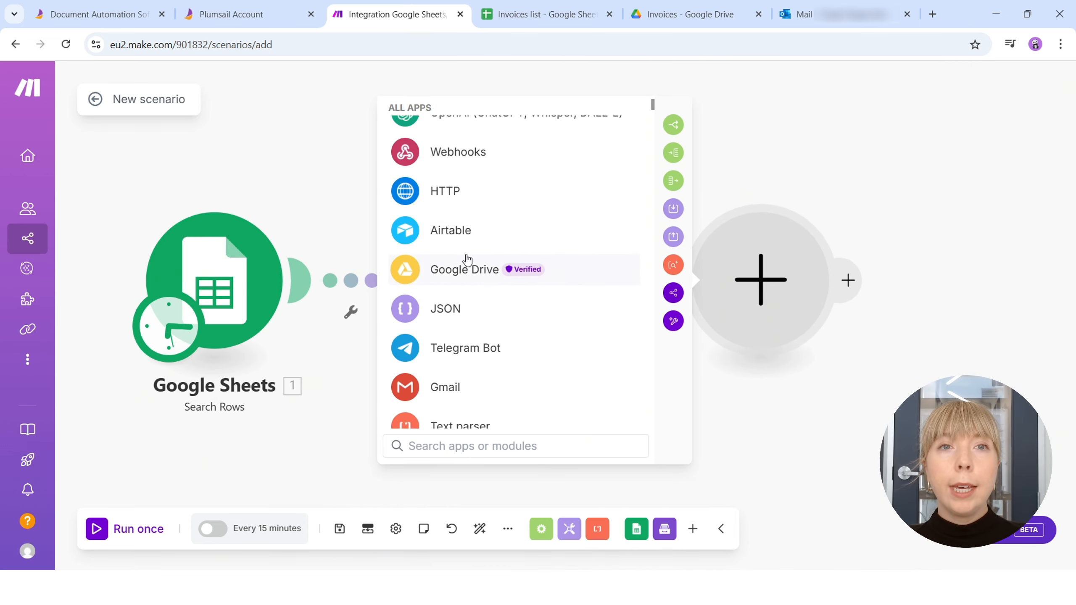
pyautogui.click(442, 193)
pyautogui.click(475, 259)
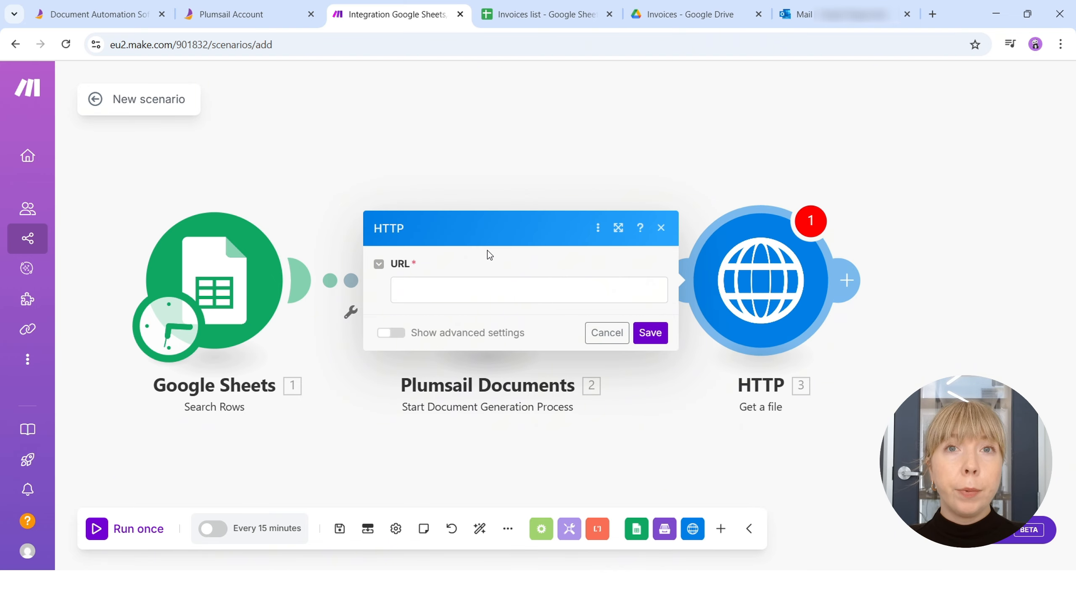
pyautogui.click(487, 293)
pyautogui.click(722, 200)
pyautogui.click(650, 333)
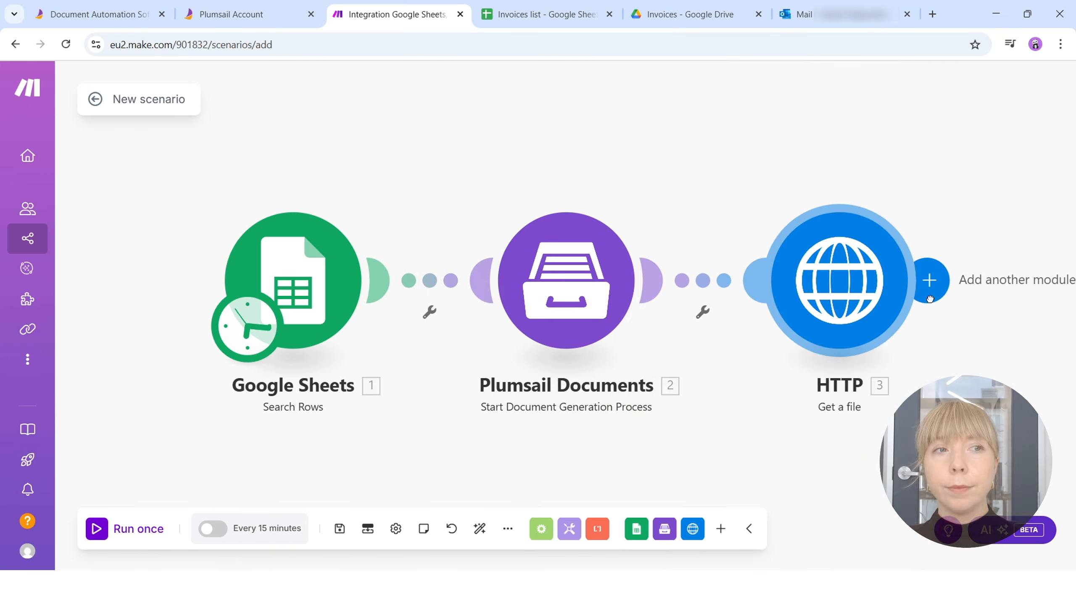
# - Add a Google Drive Upload a File module after the HTTP module
pyautogui.click(931, 297)
pyautogui.write('dri')
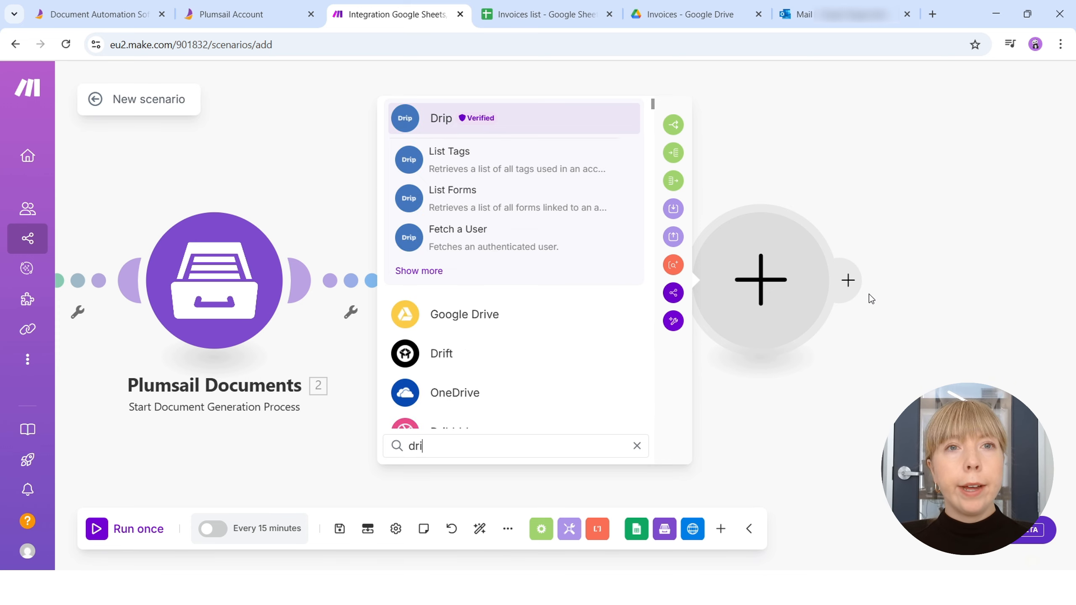
pyautogui.click(502, 313)
pyautogui.scroll(-3, 499, 321)
pyautogui.click(496, 321)
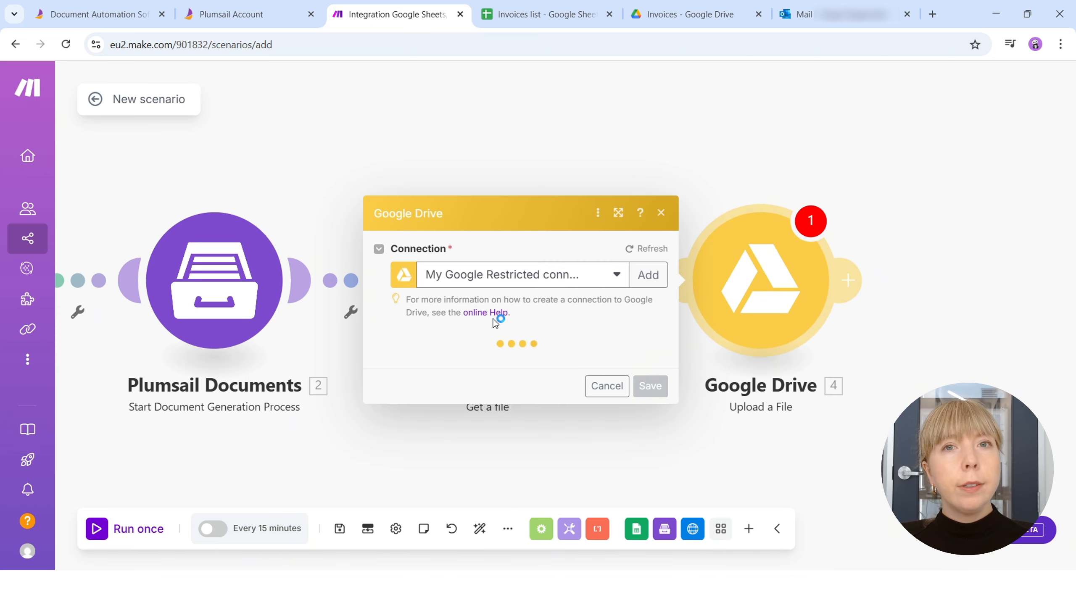
# - Set the upload destination to the Invoices folder in My Drive, using the Select from the list option
pyautogui.click(564, 270)
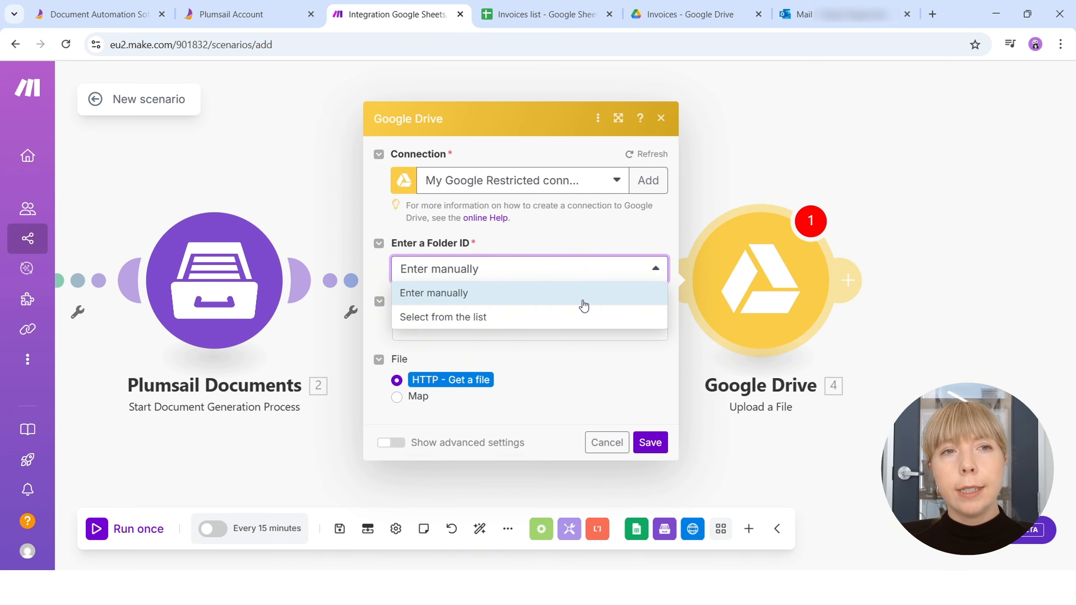
pyautogui.click(557, 314)
pyautogui.click(475, 357)
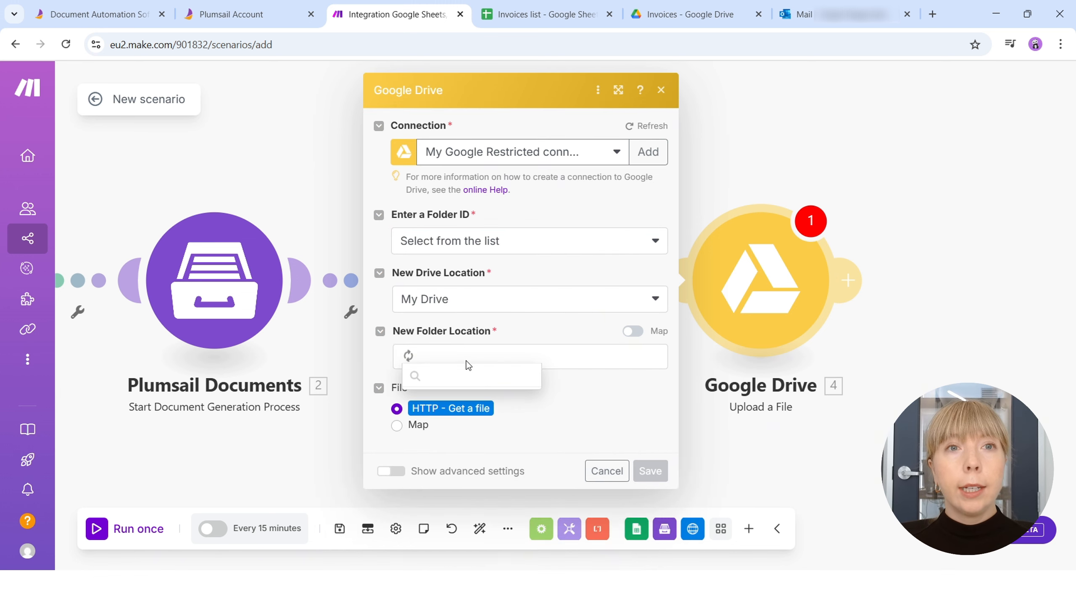
pyautogui.click(451, 451)
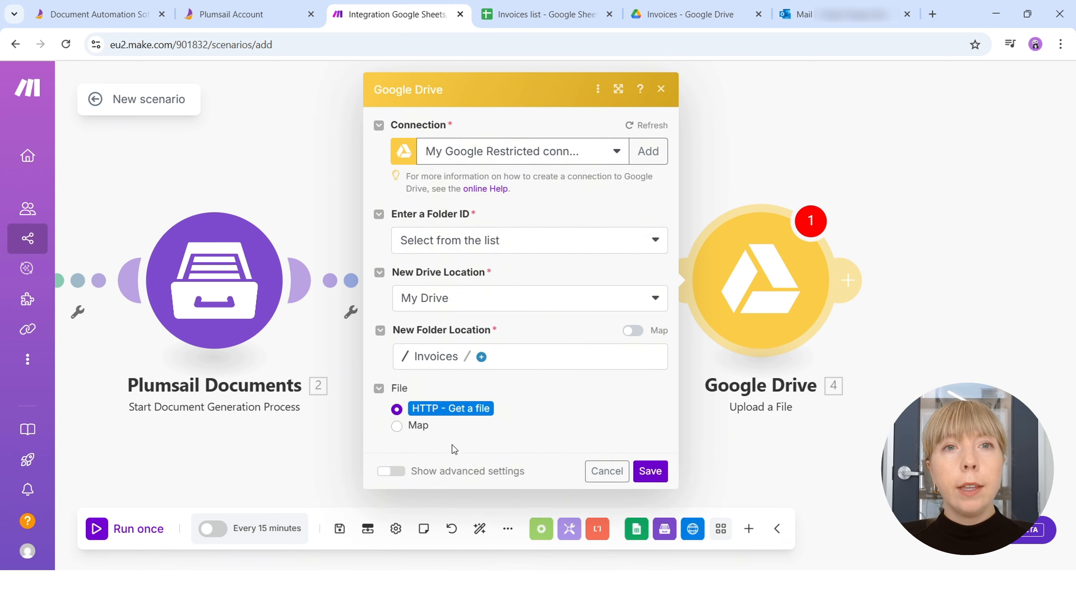
# - Switch the upload's File option to Map, name the file Company (C), "Invoice", Number (A) and .pdf, and save the module
pyautogui.click(397, 426)
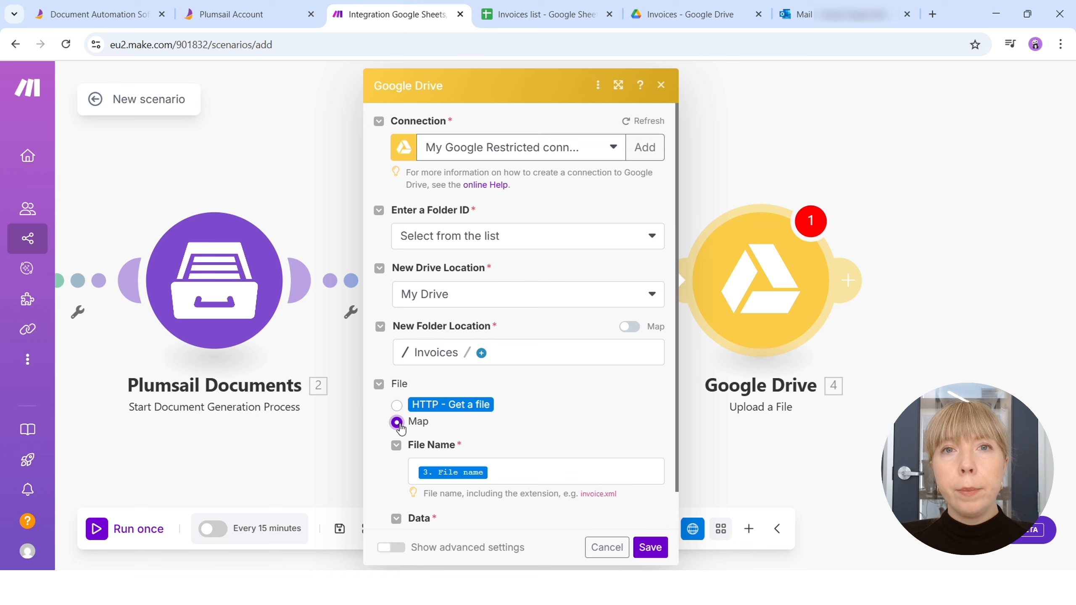
pyautogui.scroll(-1, 518, 444)
pyautogui.click(509, 431)
pyautogui.press('BackSpace')
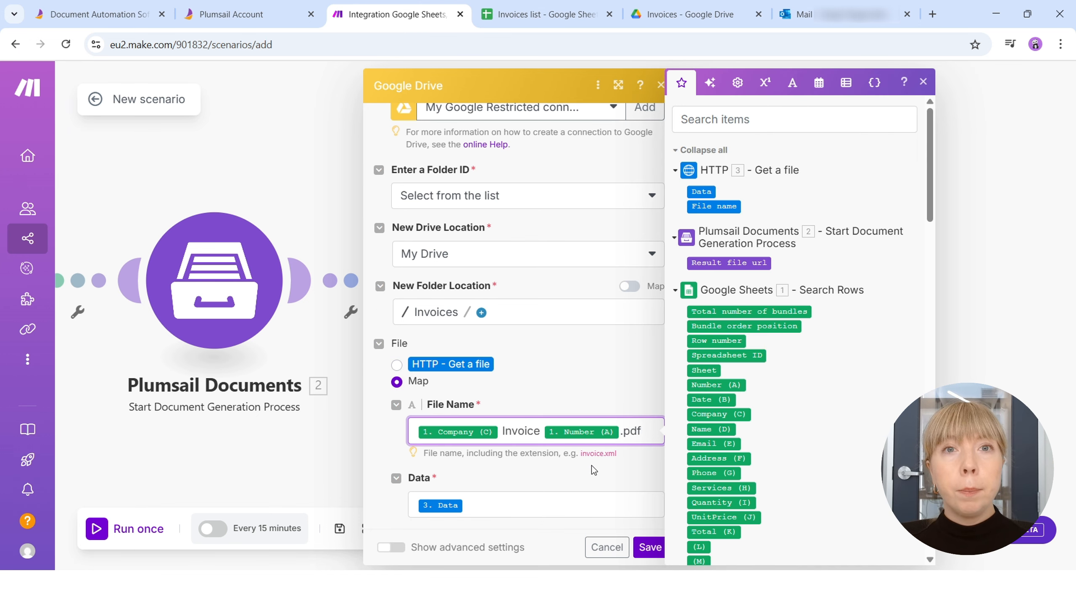
pyautogui.click(653, 549)
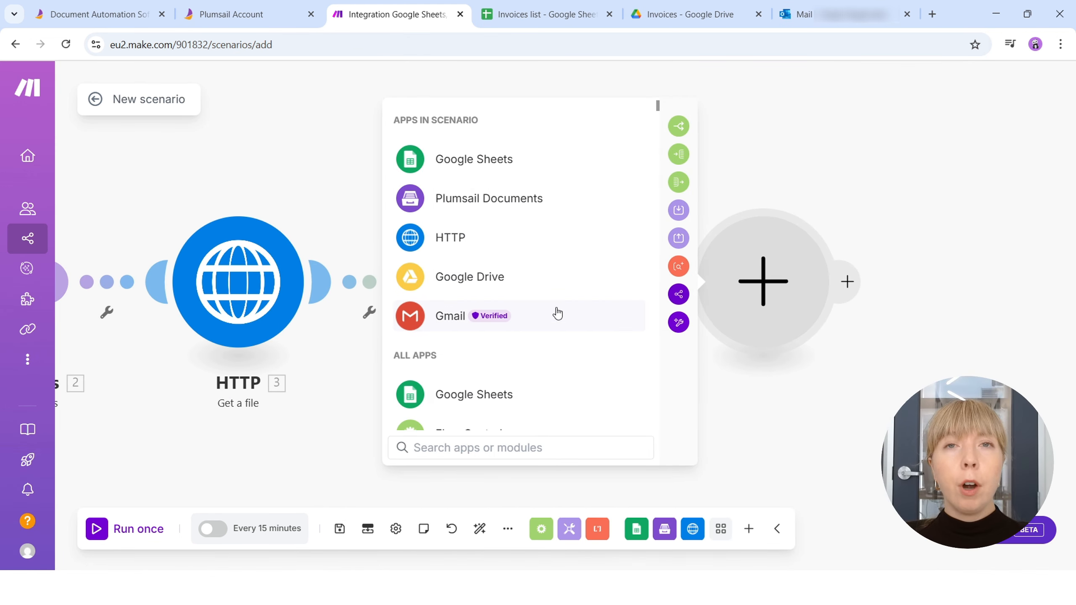
# - Add a Gmail Send an Email module after Google Drive and choose the My Google Restricted connection
pyautogui.click(555, 313)
pyautogui.scroll(-5, 519, 322)
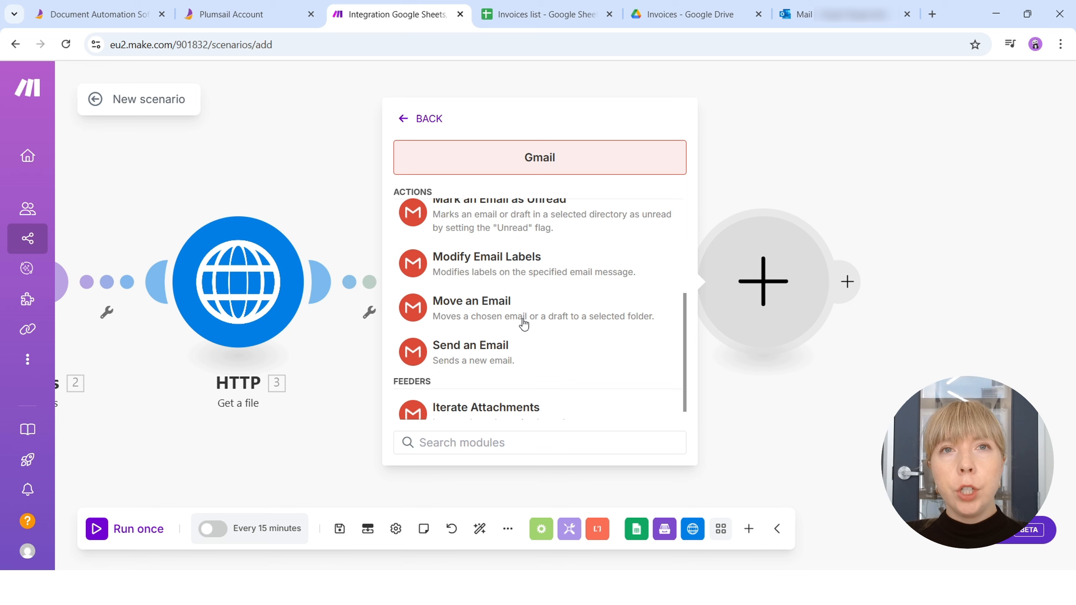
pyautogui.click(504, 351)
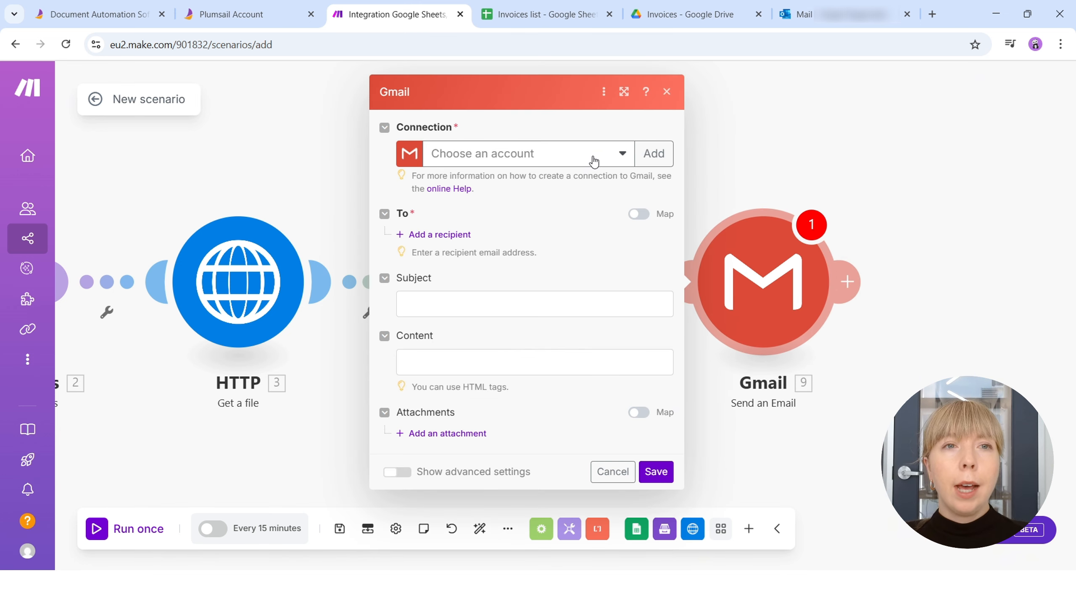
pyautogui.click(594, 162)
pyautogui.click(562, 201)
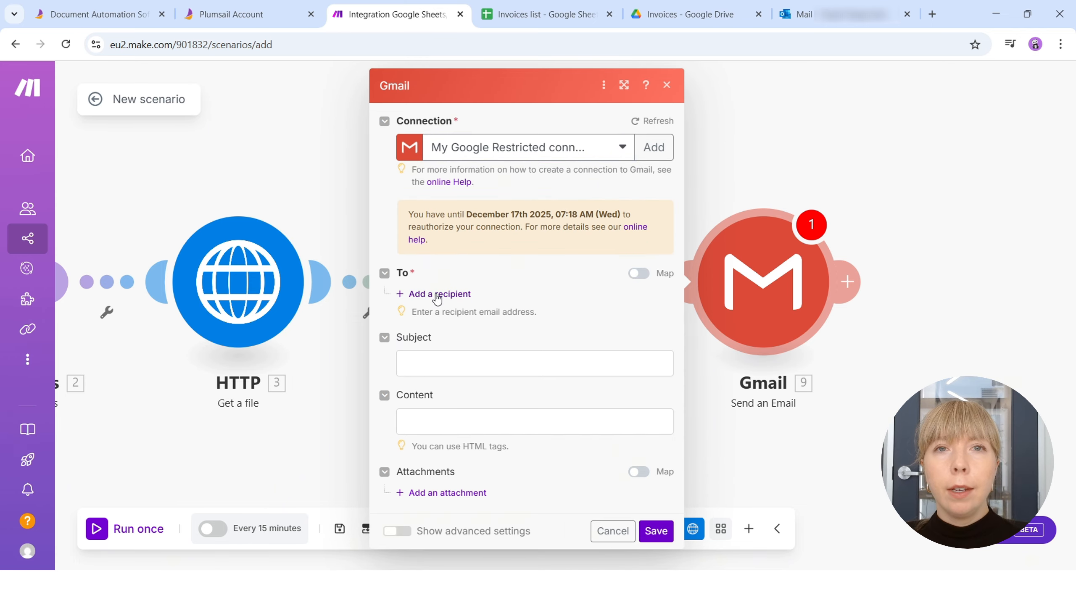
# - Add a recipient mapped to Email (E) and set the email subject to "Invoice" followed by Number (A)
pyautogui.click(437, 293)
pyautogui.click(442, 319)
pyautogui.scroll(-15, 785, 341)
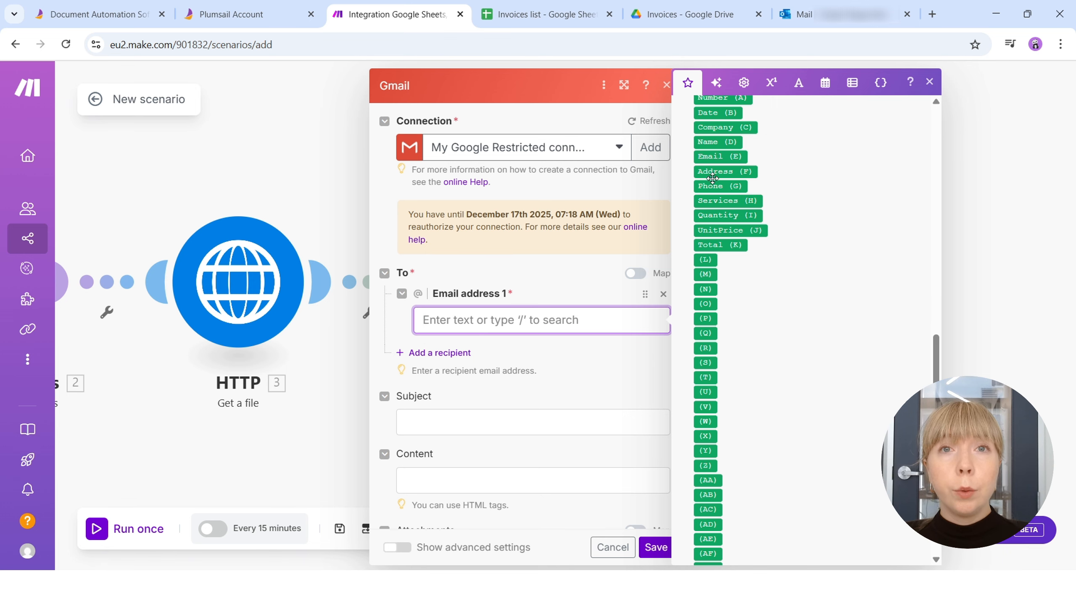
pyautogui.click(714, 156)
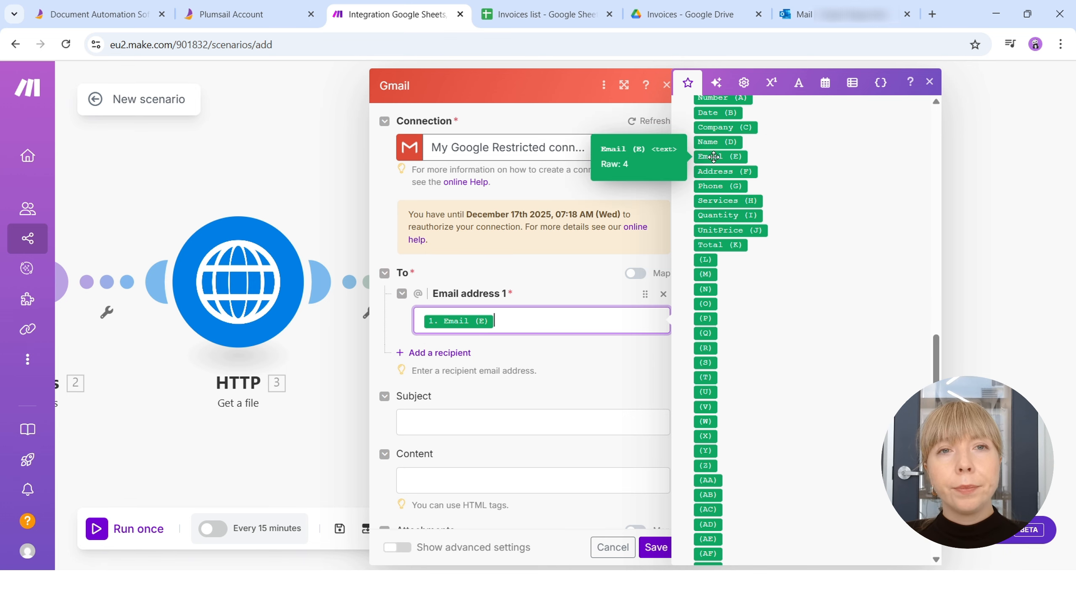
pyautogui.click(449, 419)
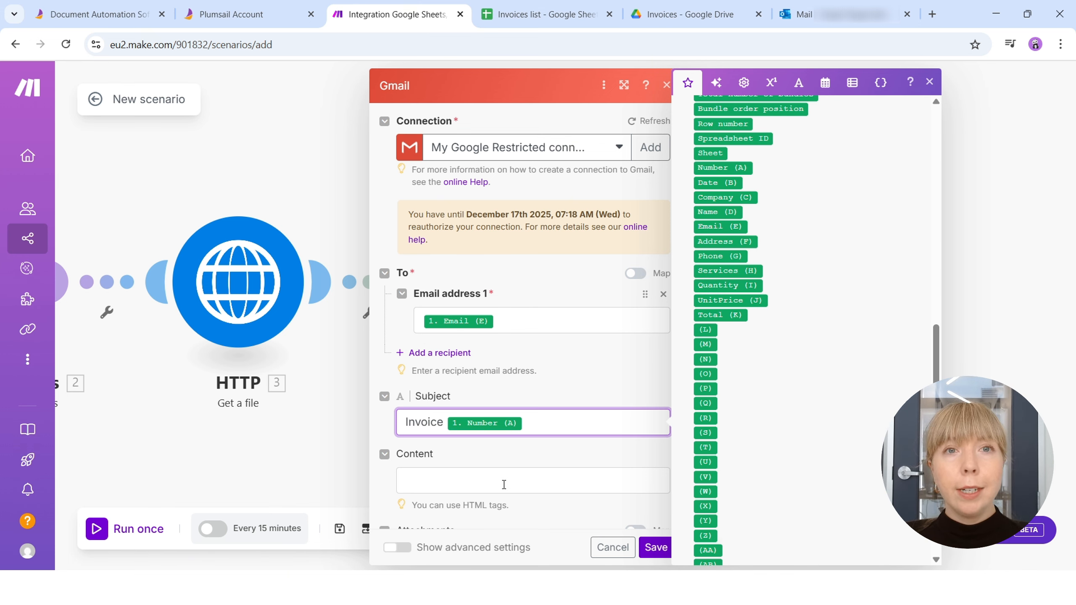
# - Set the email content to "Hello, Please find the invoice attached. Let us know if you have any questions or need further information. Best regards, The Team"
pyautogui.click(508, 484)
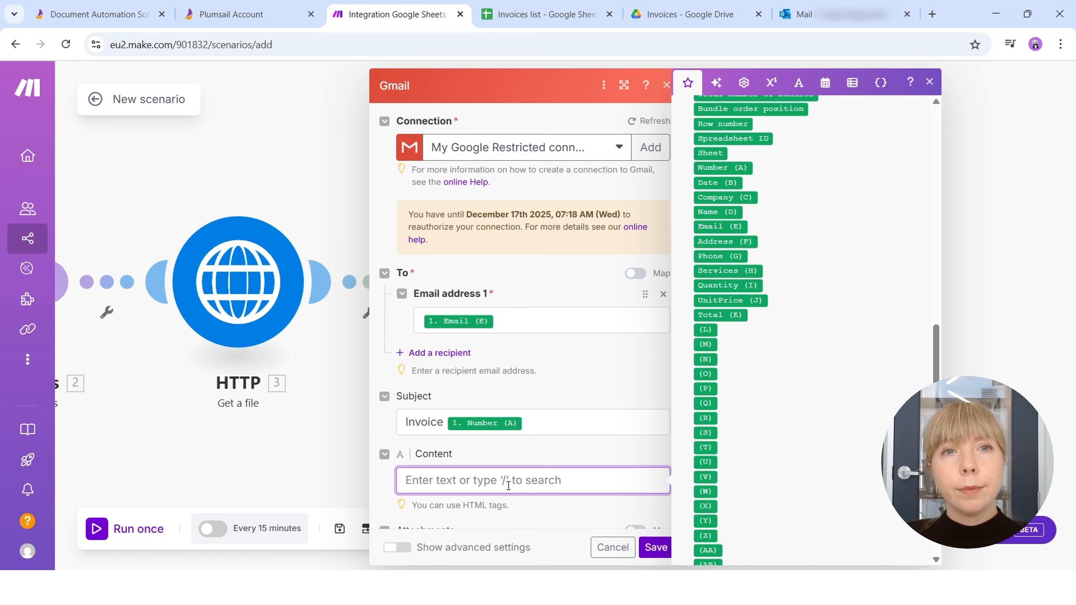
pyautogui.write('Hello, Please find the invoice attached. Let us know if you have any questions or need further information. Best regards, The Team')
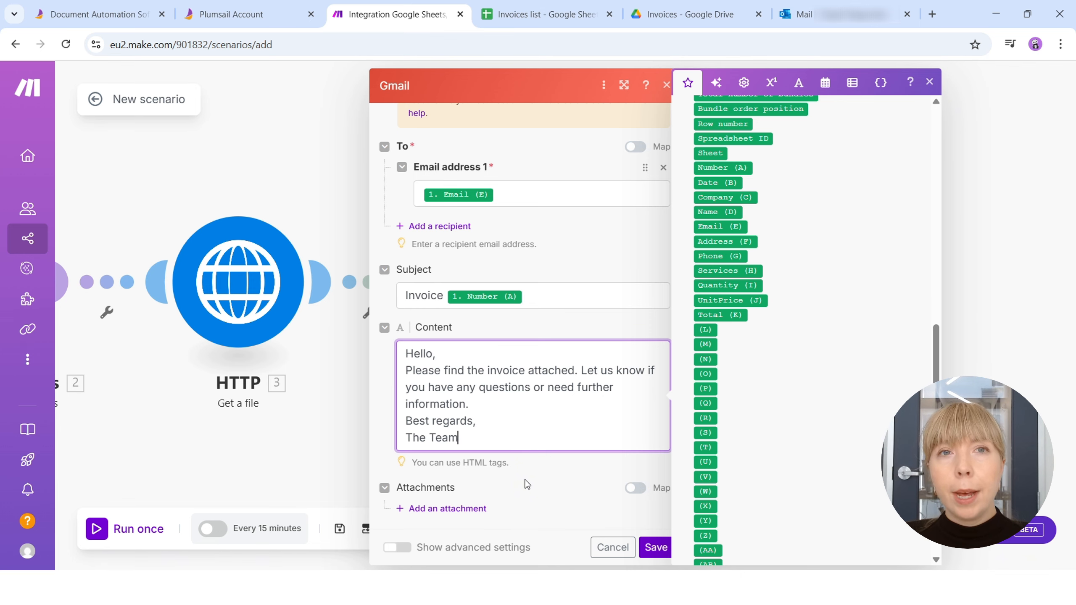
pyautogui.click(539, 478)
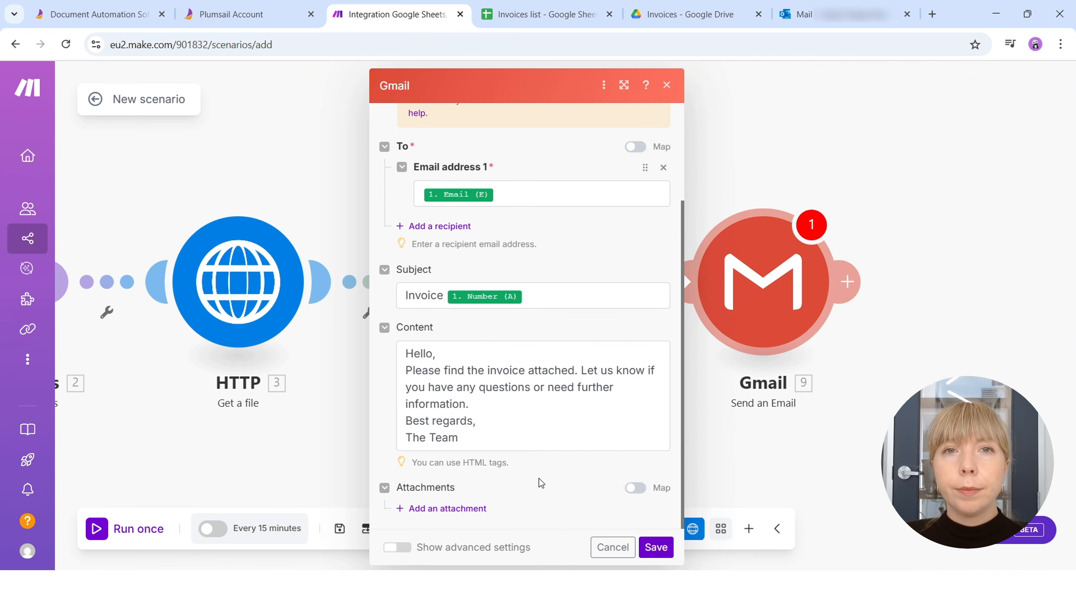
# - Add an attachment to the email and switch its File option to Map
pyautogui.click(458, 509)
pyautogui.scroll(-3, 504, 475)
pyautogui.scroll(-1, 506, 466)
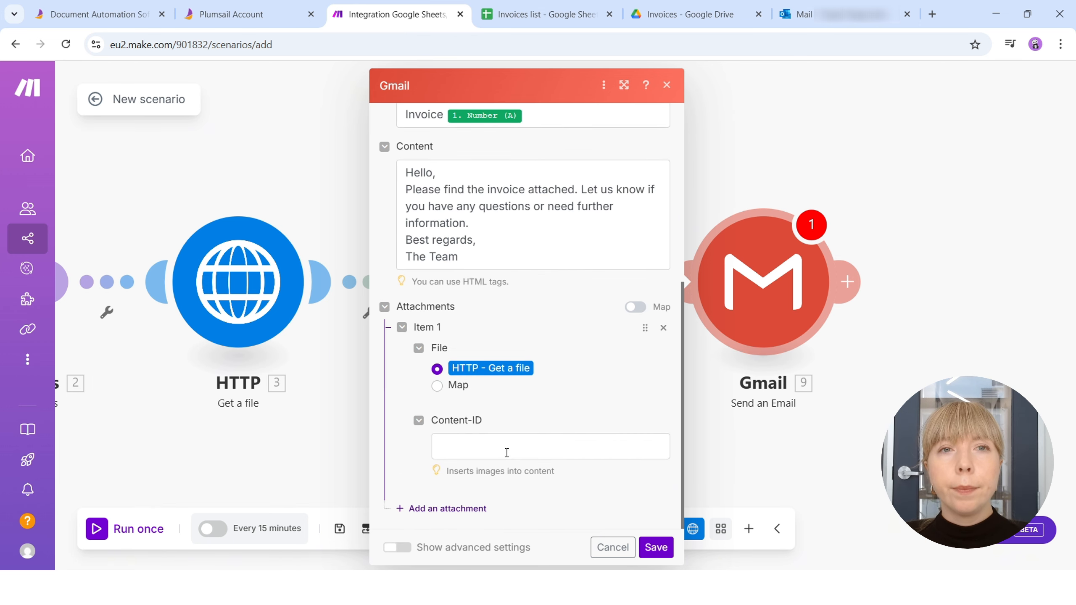
pyautogui.click(438, 386)
pyautogui.scroll(-1, 551, 348)
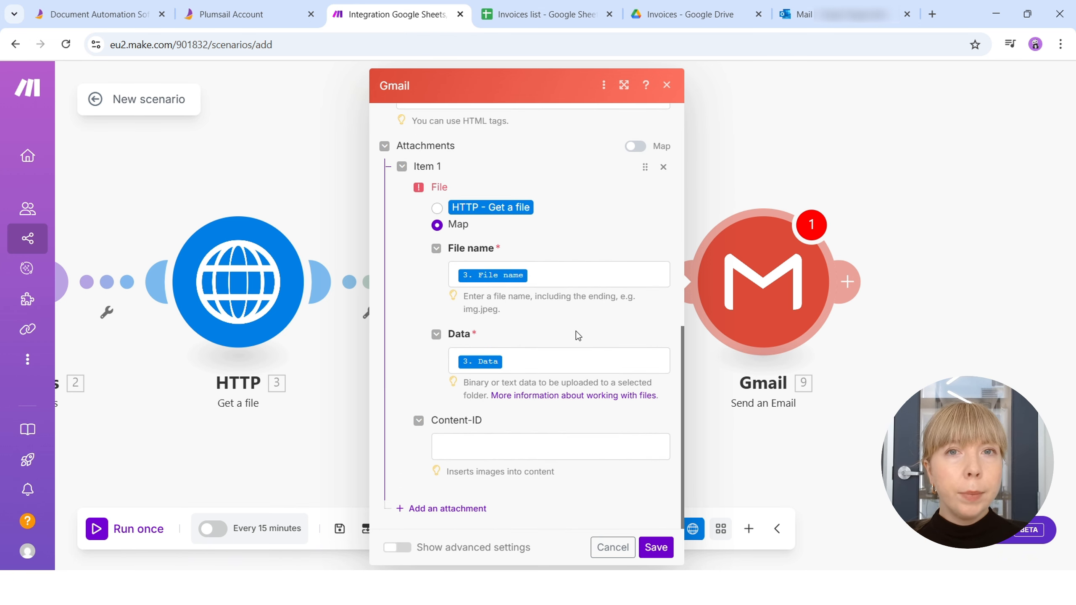
# - Name the attachment "Invoice", Number (A) and .pdf, review the email settings, and save the Gmail module
pyautogui.click(552, 280)
pyautogui.press('BackSpace')
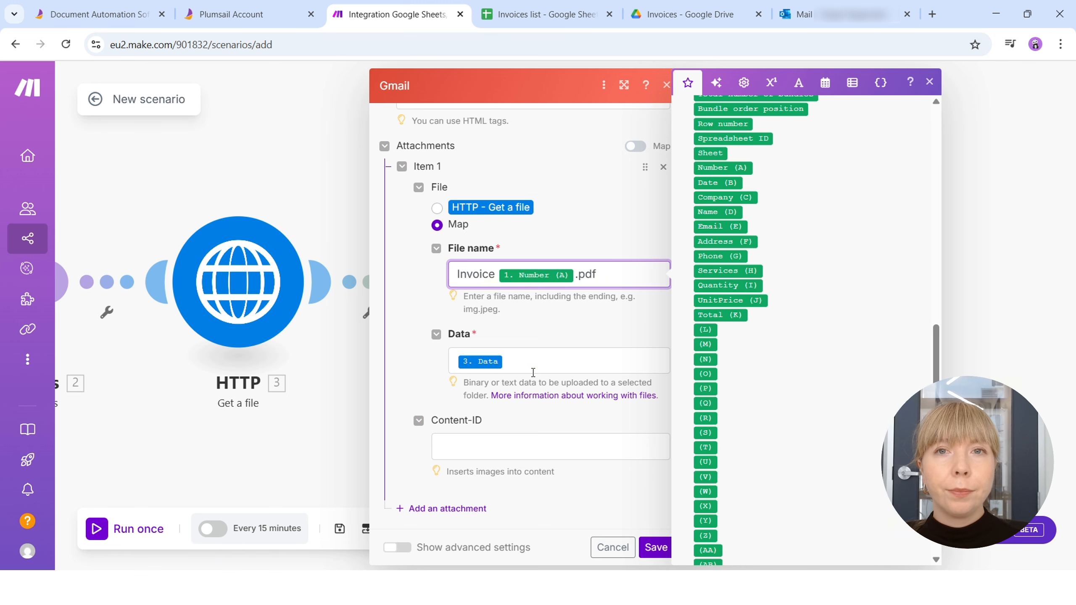
pyautogui.click(534, 372)
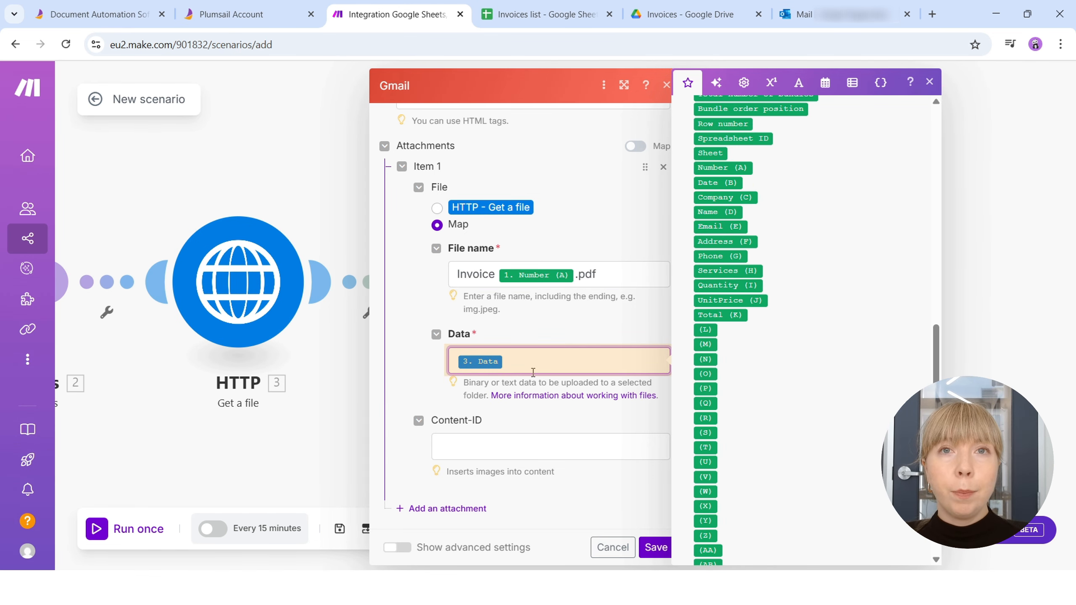
pyautogui.scroll(10, 563, 390)
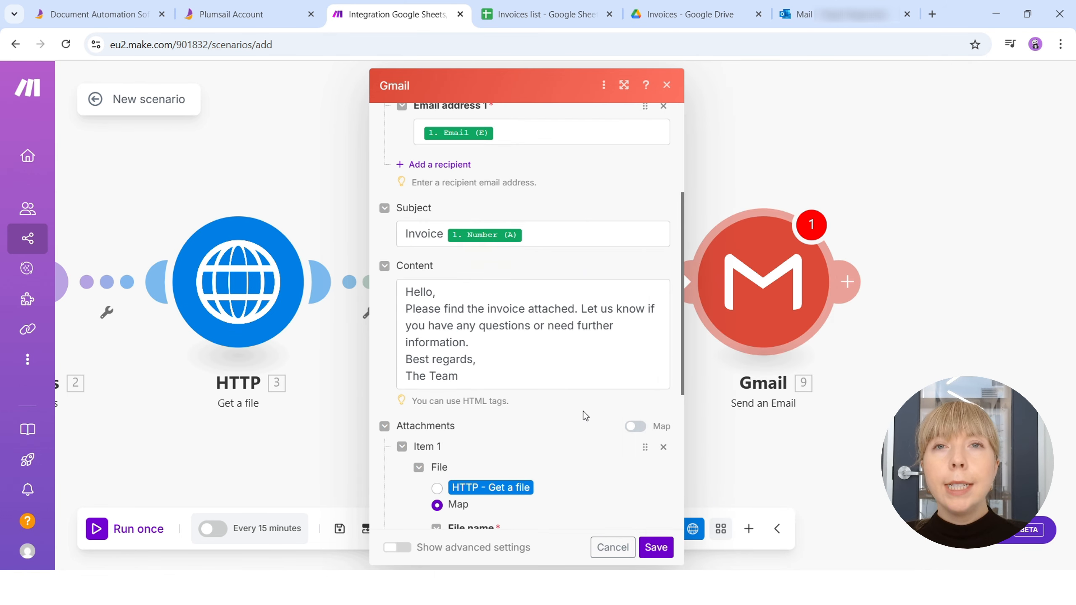
pyautogui.scroll(-10, 585, 411)
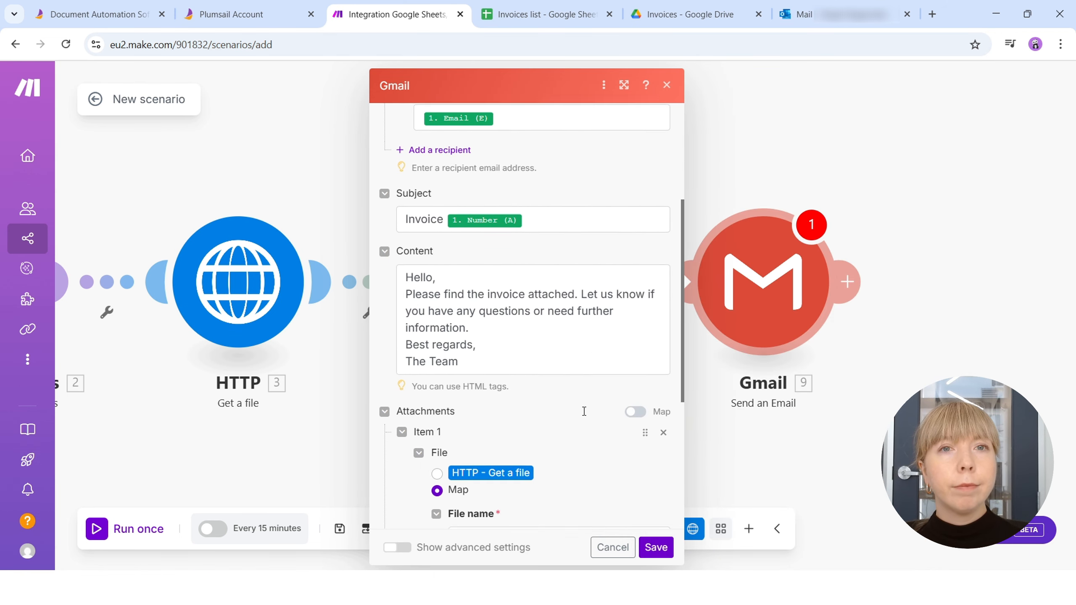
pyautogui.click(657, 546)
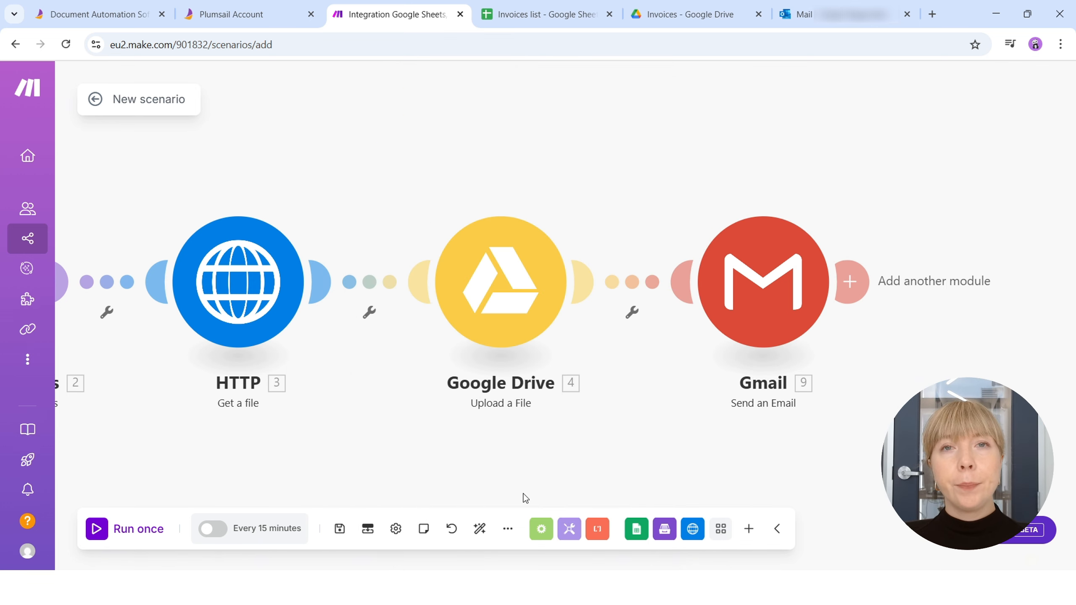
# - Auto-align the scenario's modules and run the scenario once
pyautogui.click(481, 529)
pyautogui.click(114, 526)
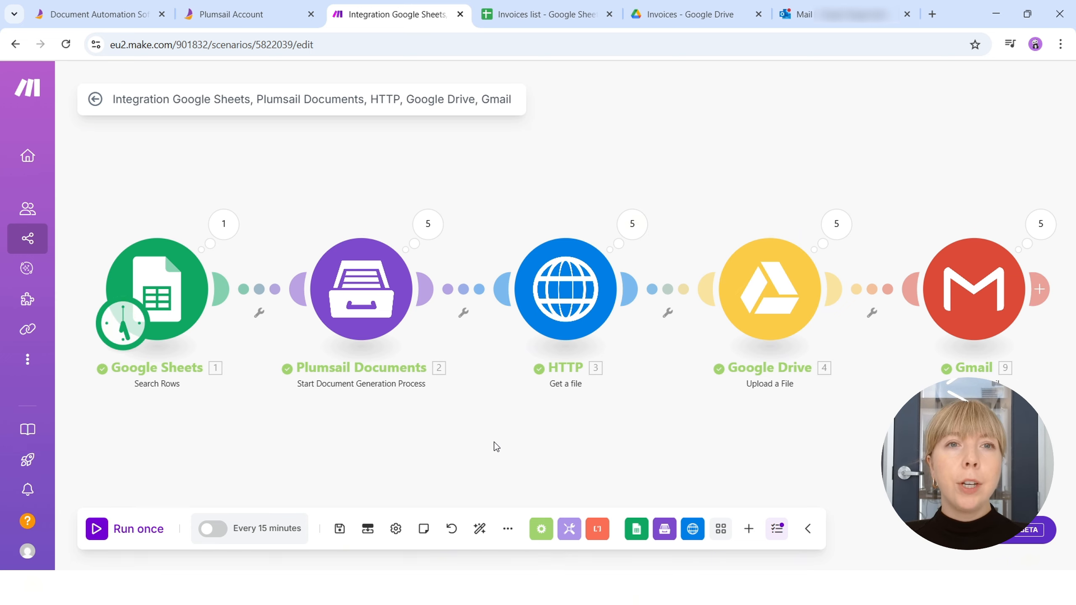
# - Check the Invoices folder in Google Drive for the generated PDFs and the mailbox for the sent invoice emails
pyautogui.click(669, 6)
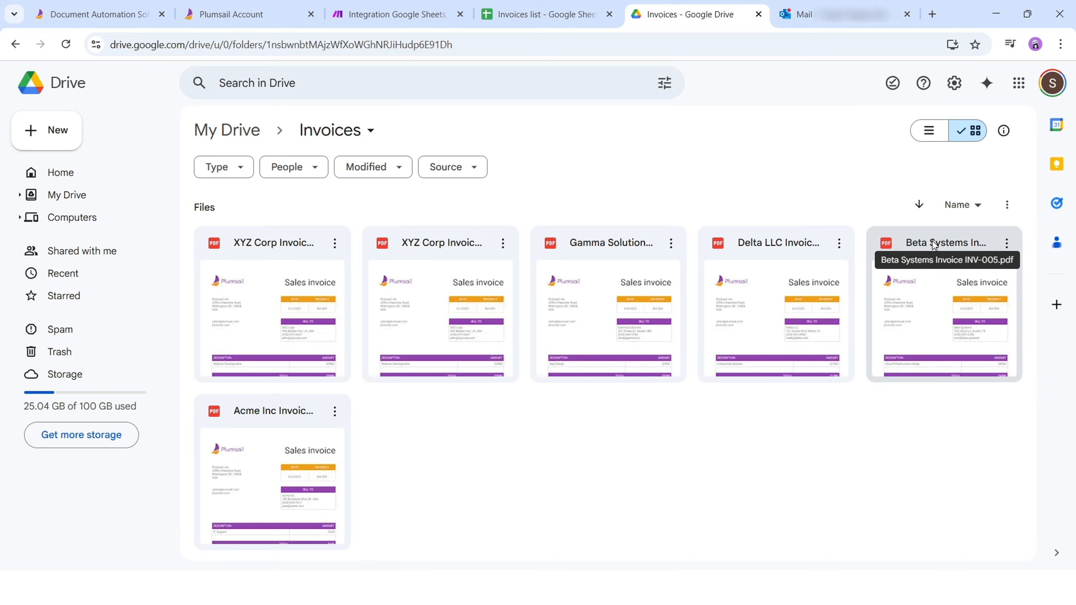
pyautogui.click(813, 10)
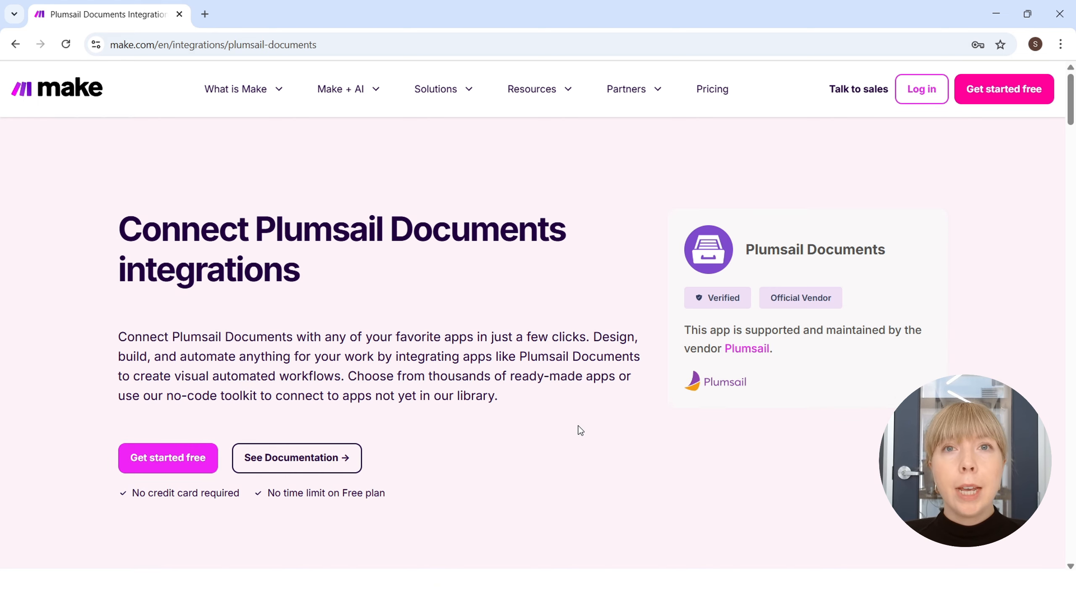
# - Examine the Plumsail Documents modules on Make's integration page, filtering by all modules, triggers, actions and searches
pyautogui.scroll(-10, 579, 426)
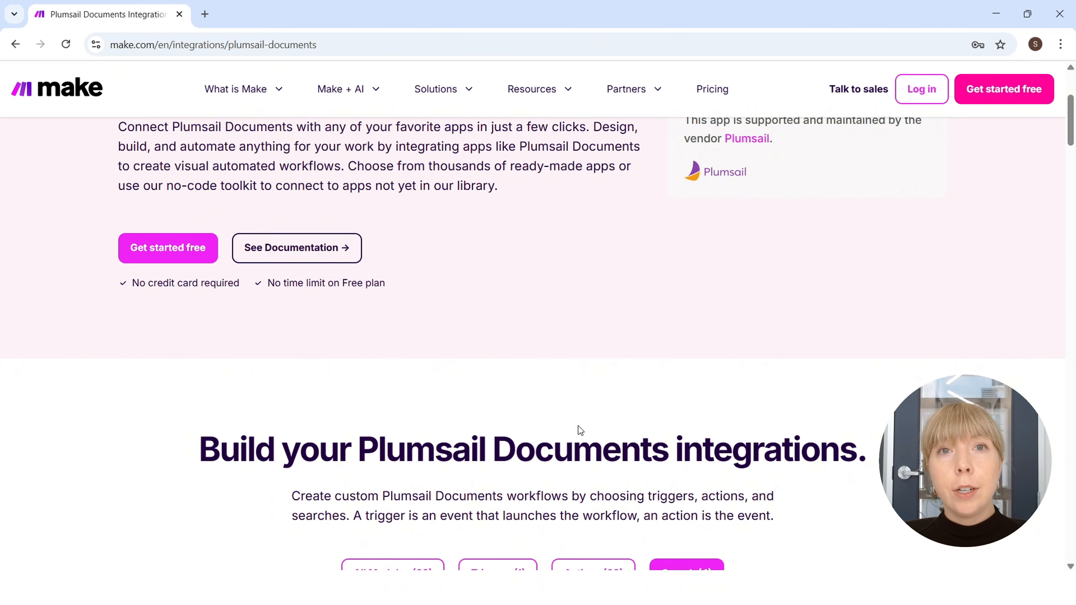
pyautogui.scroll(-1, 581, 430)
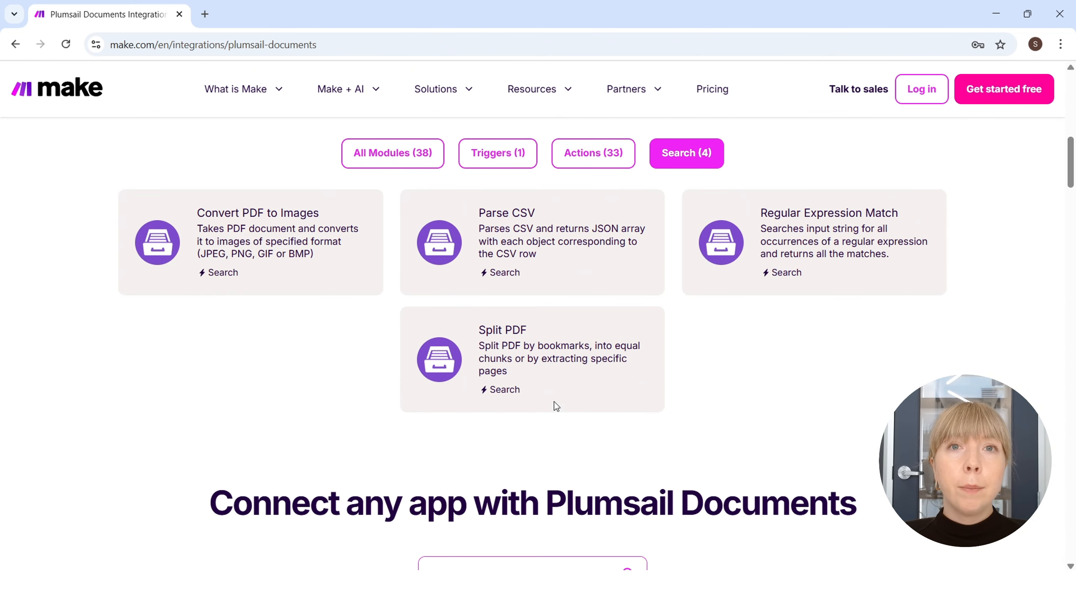
pyautogui.click(396, 163)
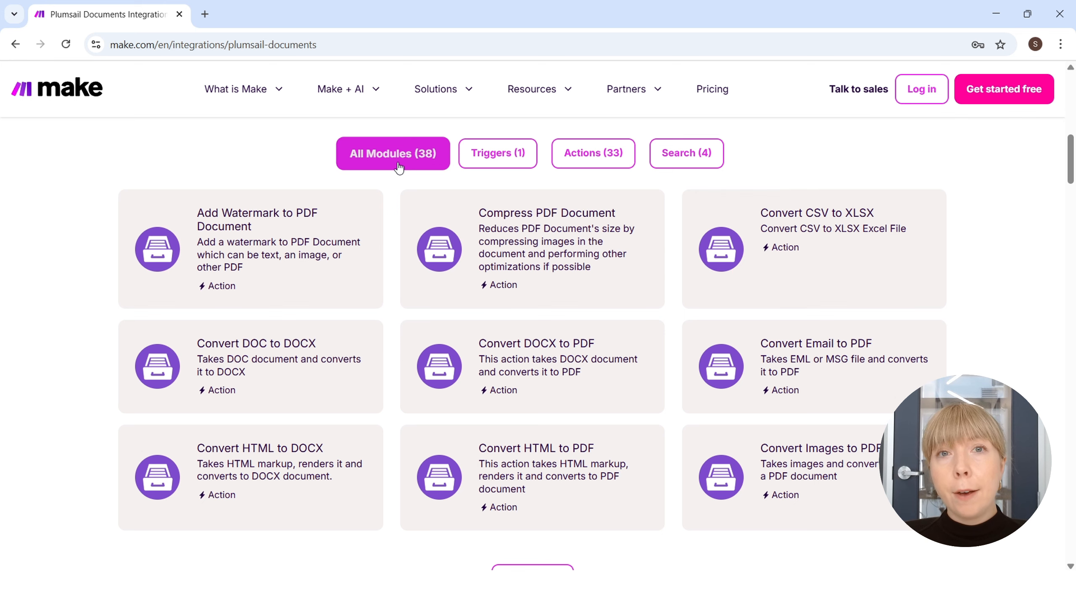
pyautogui.click(497, 159)
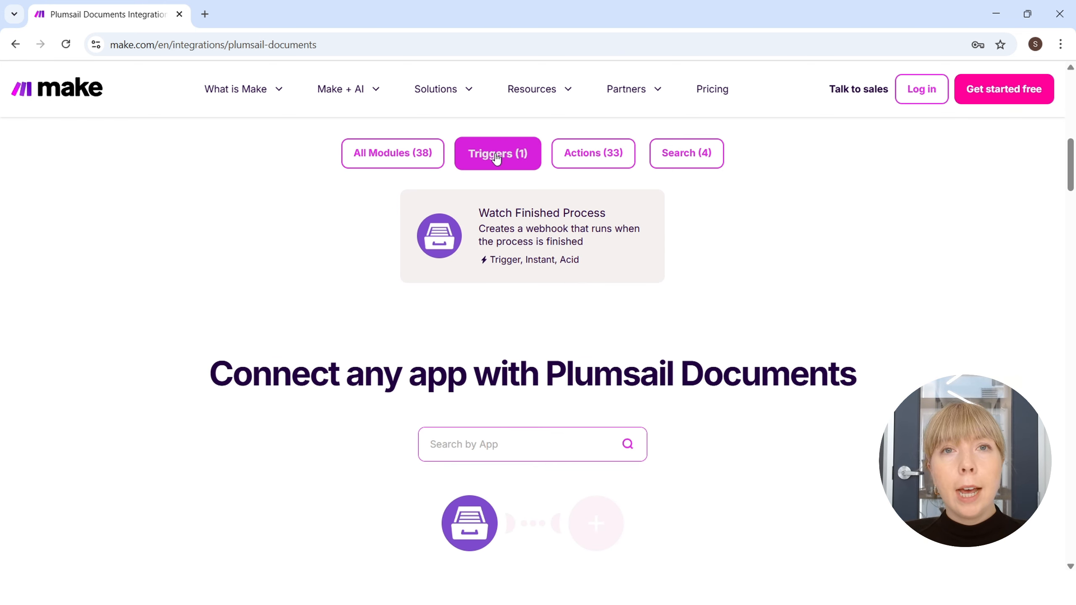
pyautogui.click(577, 152)
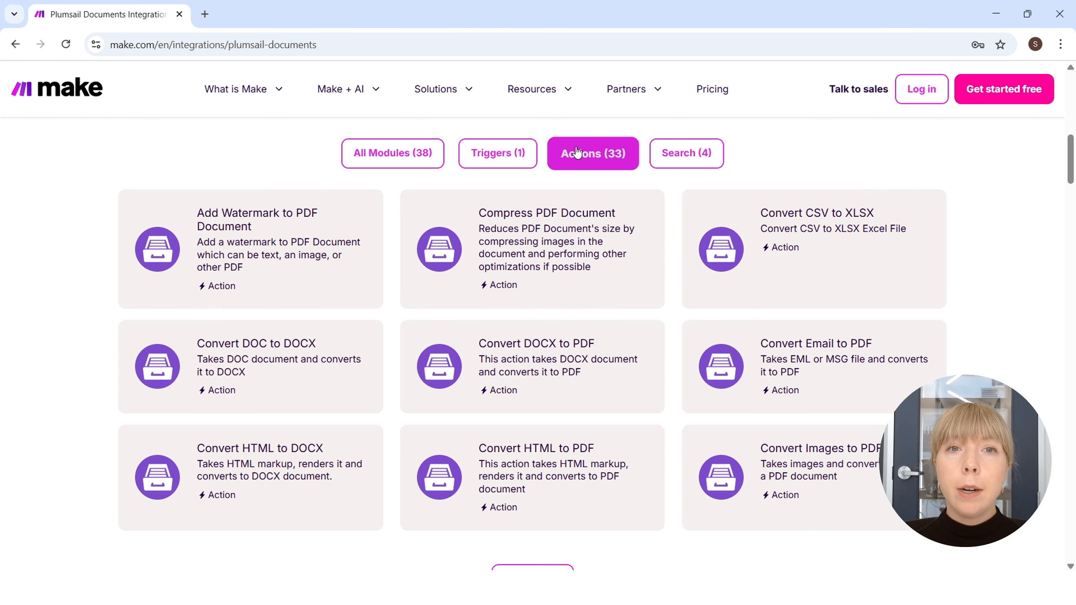
pyautogui.click(678, 158)
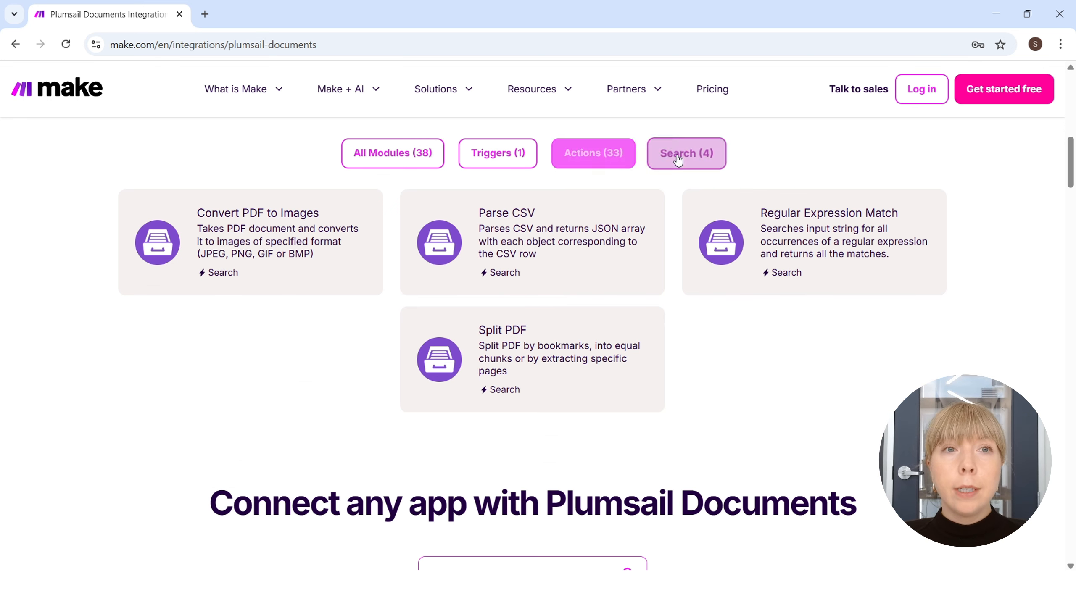